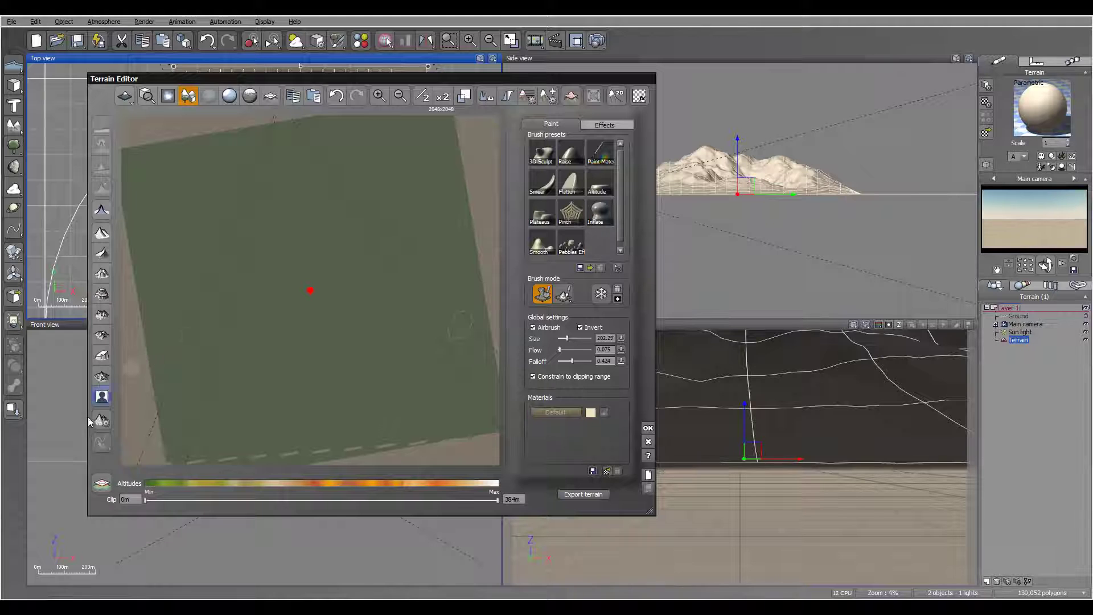
Import the Dunesheight.tif picture as the terrain's height data and accept the edited terrain
{"action": "left_click", "coordinate": [103, 418]}
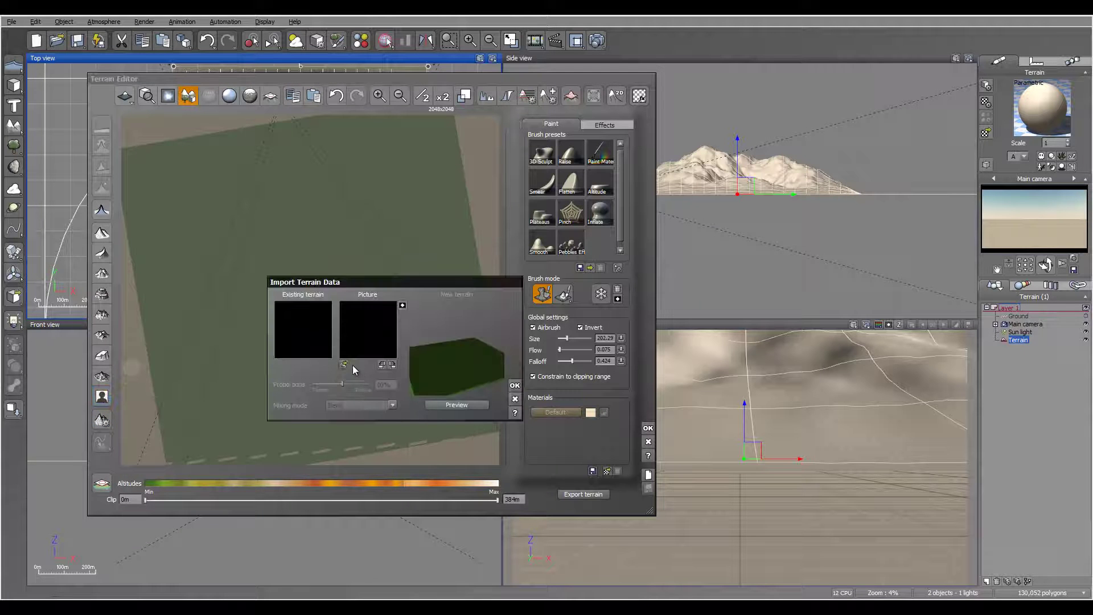
{"action": "left_click", "coordinate": [344, 365]}
{"action": "left_click", "coordinate": [625, 493]}
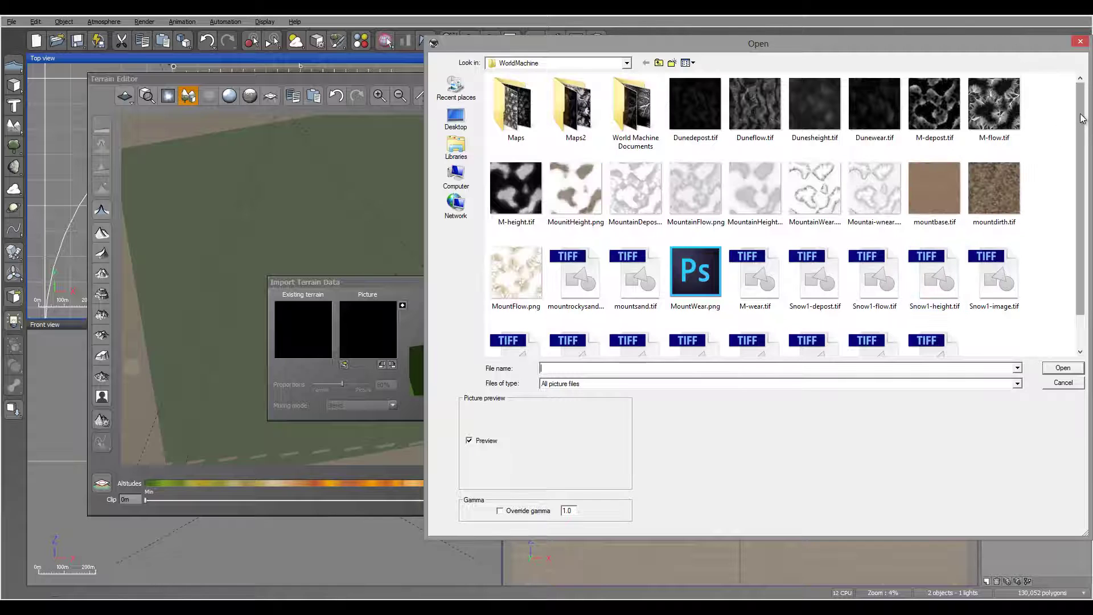
{"action": "left_click_drag", "start_coordinate": [1079, 128], "coordinate": [1079, 173]}
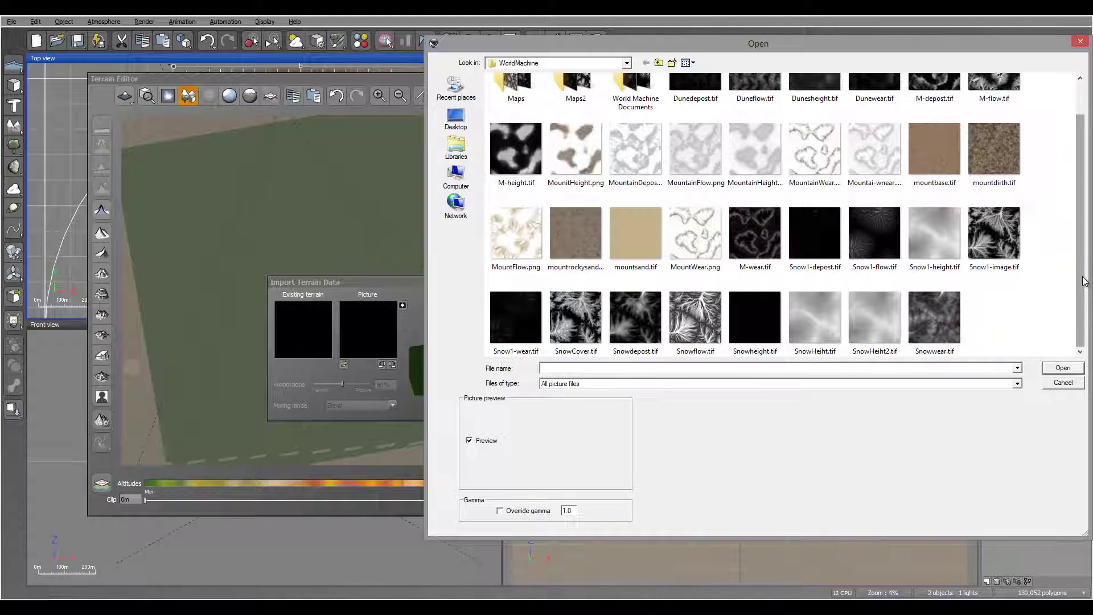
{"action": "left_click_drag", "start_coordinate": [1085, 274], "coordinate": [1089, 231]}
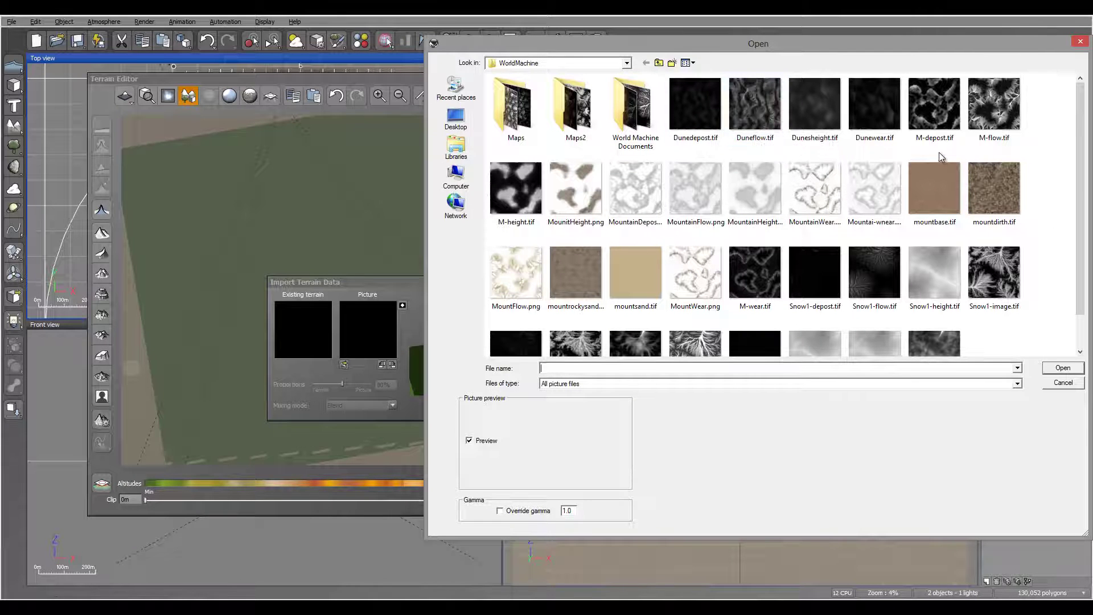
{"action": "left_click", "coordinate": [814, 107]}
{"action": "left_click", "coordinate": [1063, 367]}
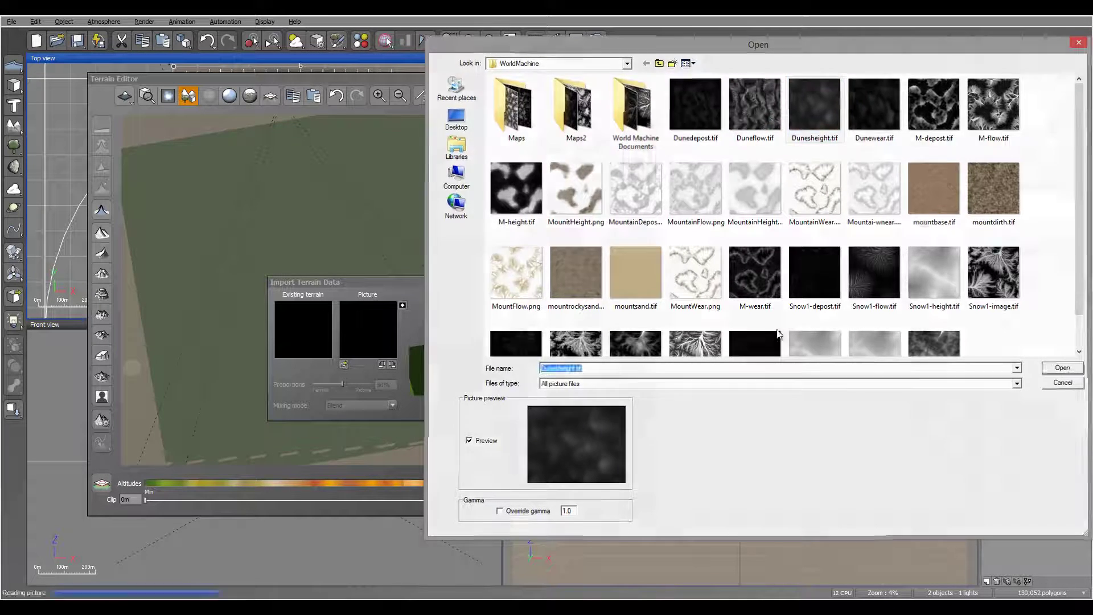
{"action": "left_click", "coordinate": [514, 386]}
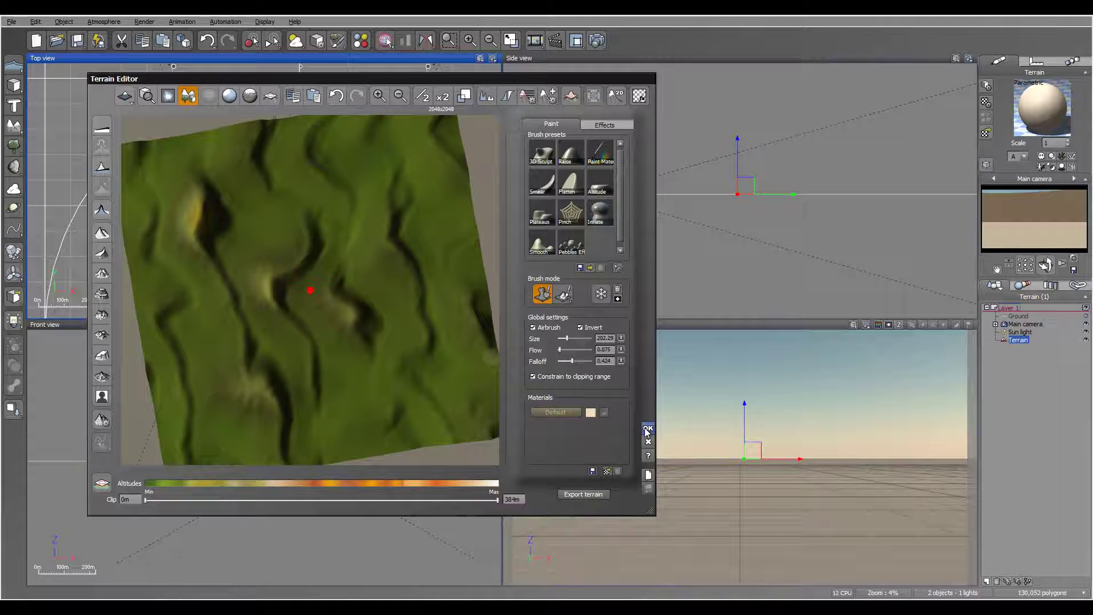
{"action": "key", "text": "Return"}
Raise the main camera to about 165 m, shift it sideways along the terrain's front edge and tilt it down toward the dunes
{"action": "left_click", "coordinate": [1026, 324]}
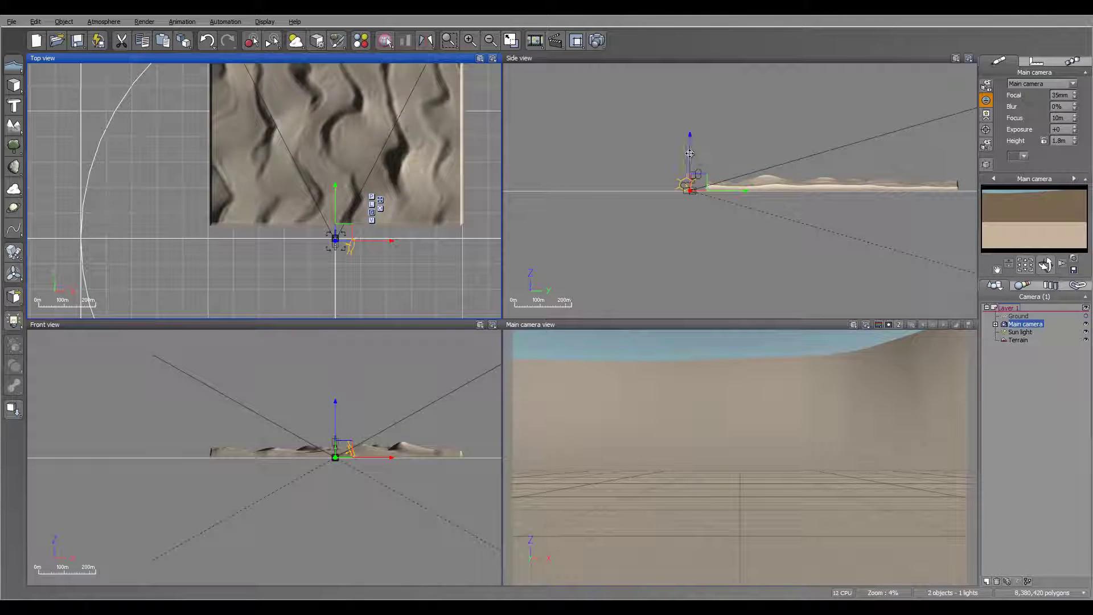
{"action": "left_click_drag", "start_coordinate": [689, 153], "coordinate": [698, 121]}
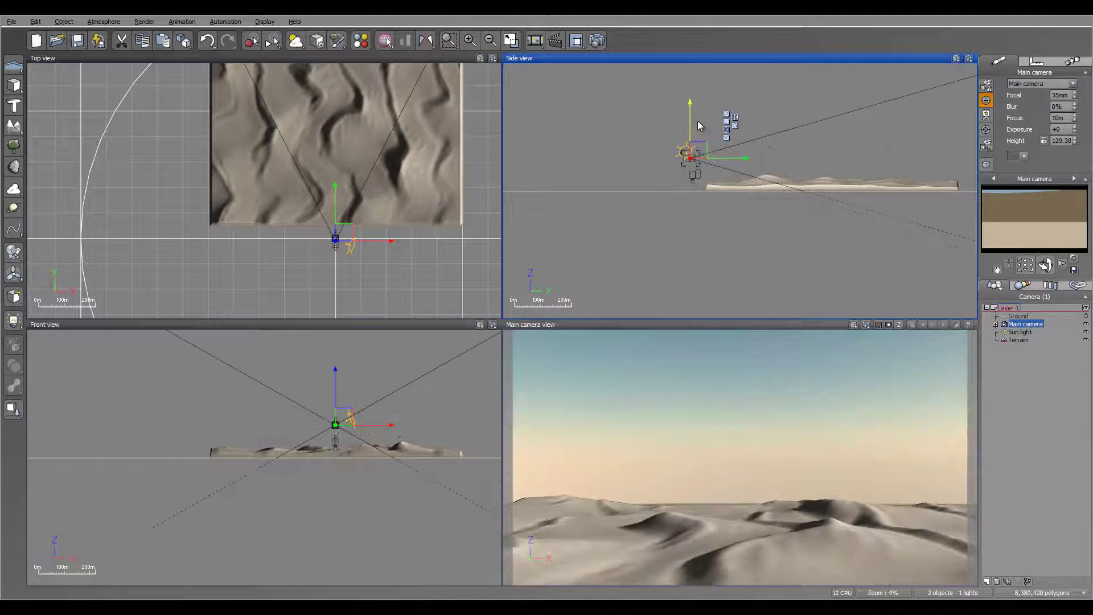
{"action": "left_click_drag", "start_coordinate": [338, 209], "coordinate": [304, 209]}
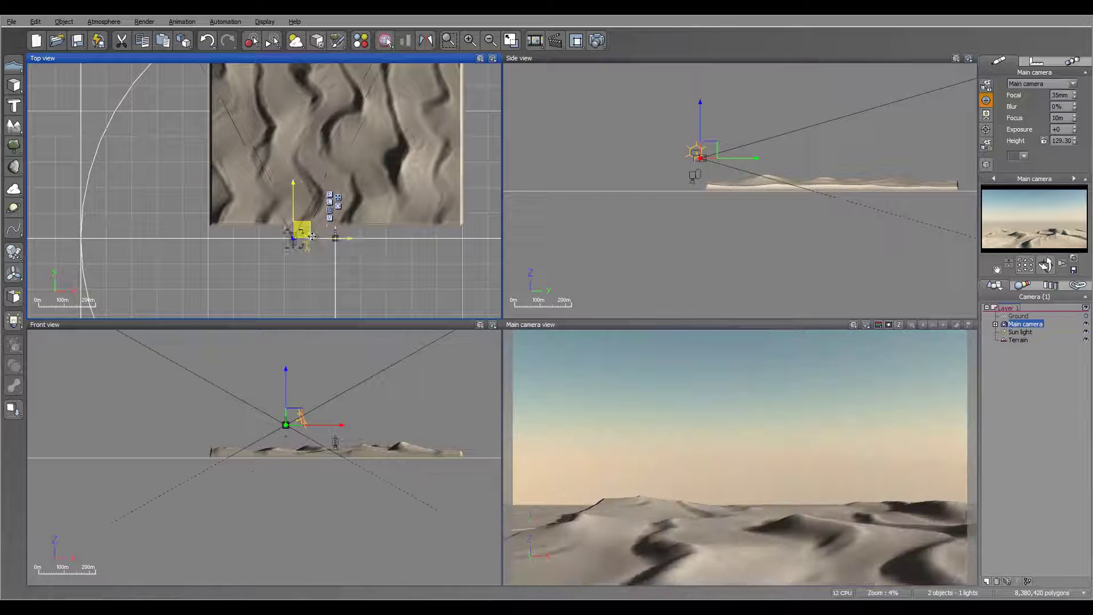
{"action": "left_click_drag", "start_coordinate": [749, 174], "coordinate": [753, 183]}
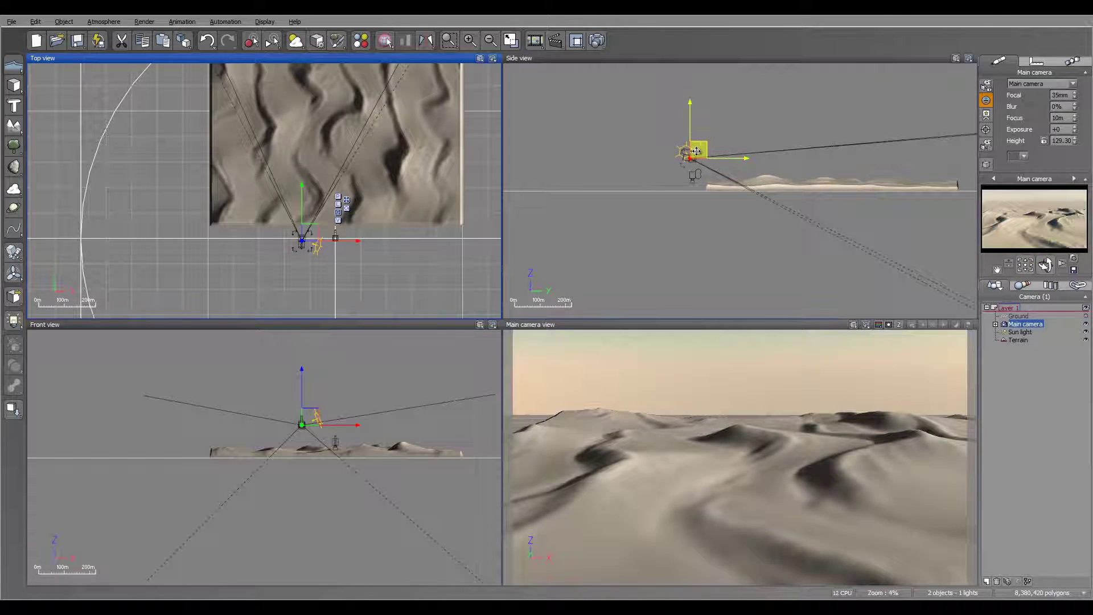
{"action": "left_click_drag", "start_coordinate": [692, 155], "coordinate": [693, 146]}
{"action": "left_click_drag", "start_coordinate": [1045, 264], "coordinate": [1046, 273]}
Apply the Soft Dunes material from the Landscapes collection to the terrain
{"action": "left_click", "coordinate": [1023, 339]}
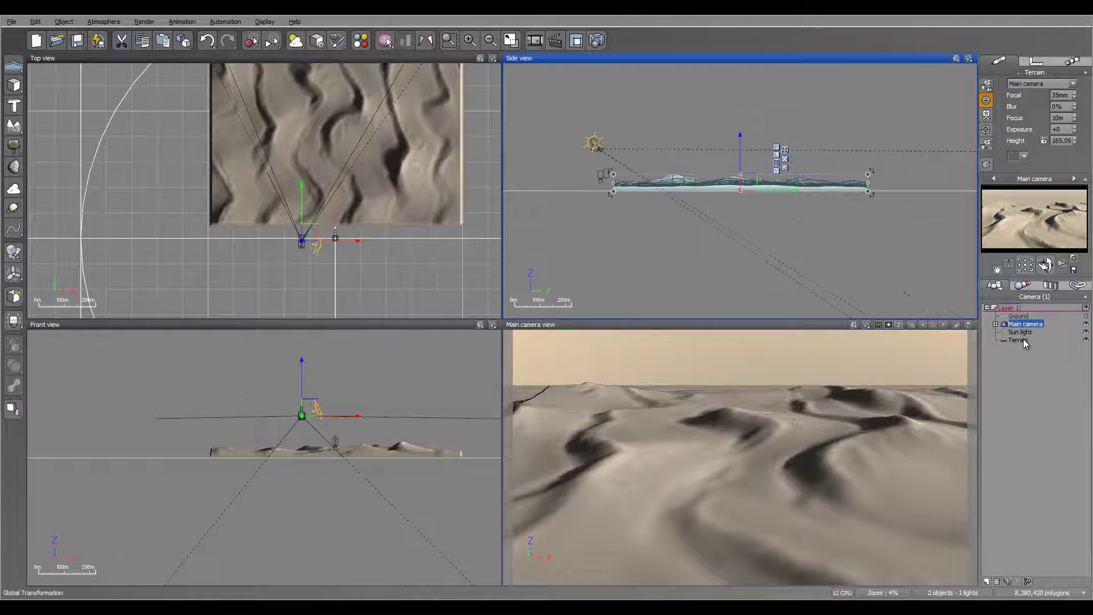
{"action": "double_click", "coordinate": [1035, 120]}
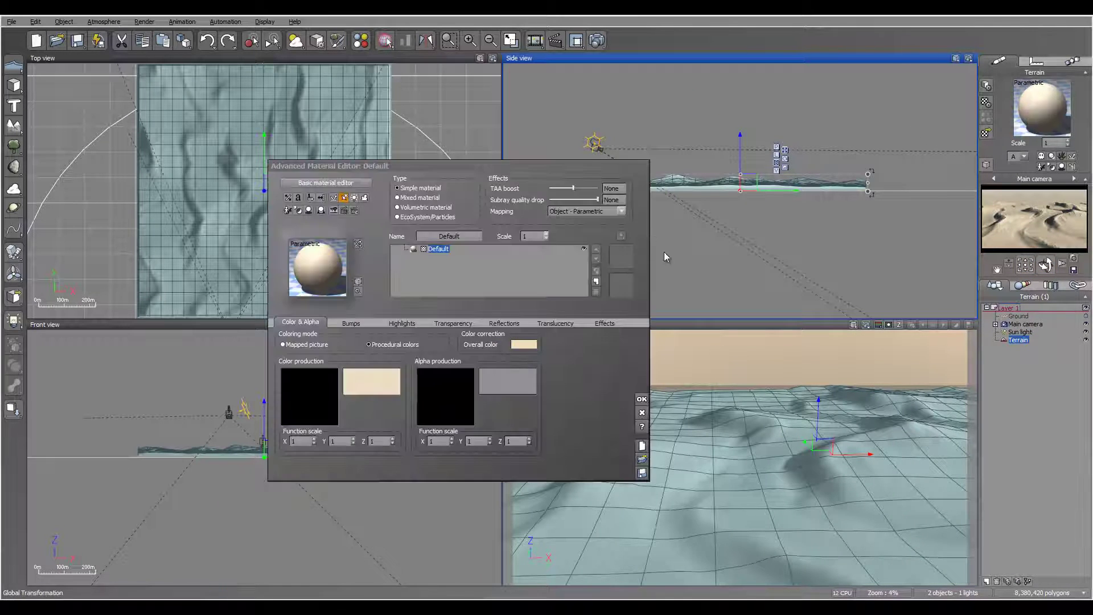
{"action": "left_click", "coordinate": [323, 254]}
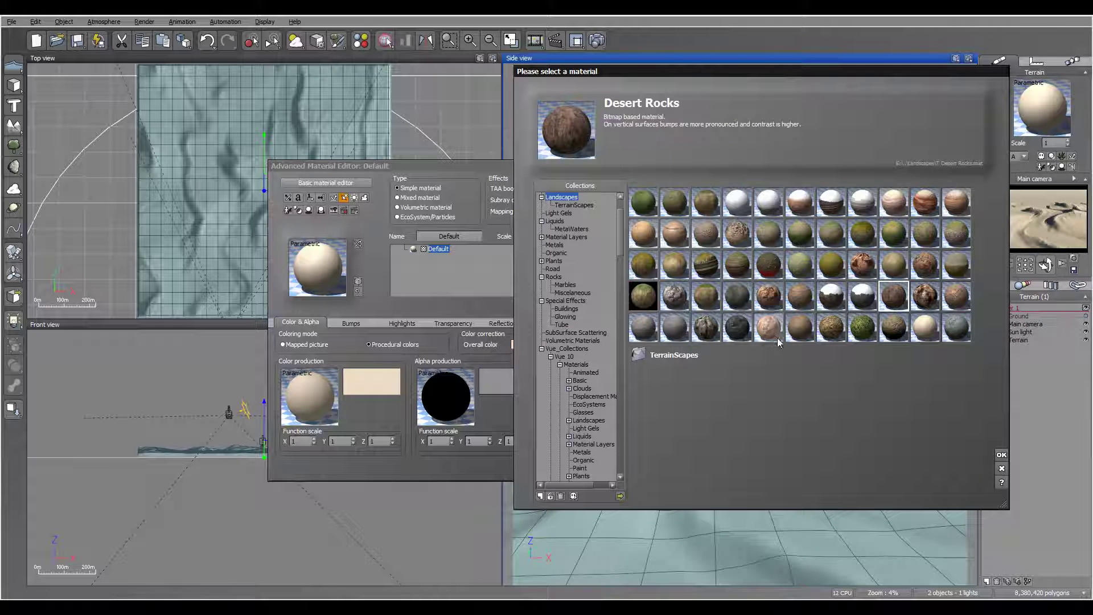
{"action": "left_click", "coordinate": [924, 327]}
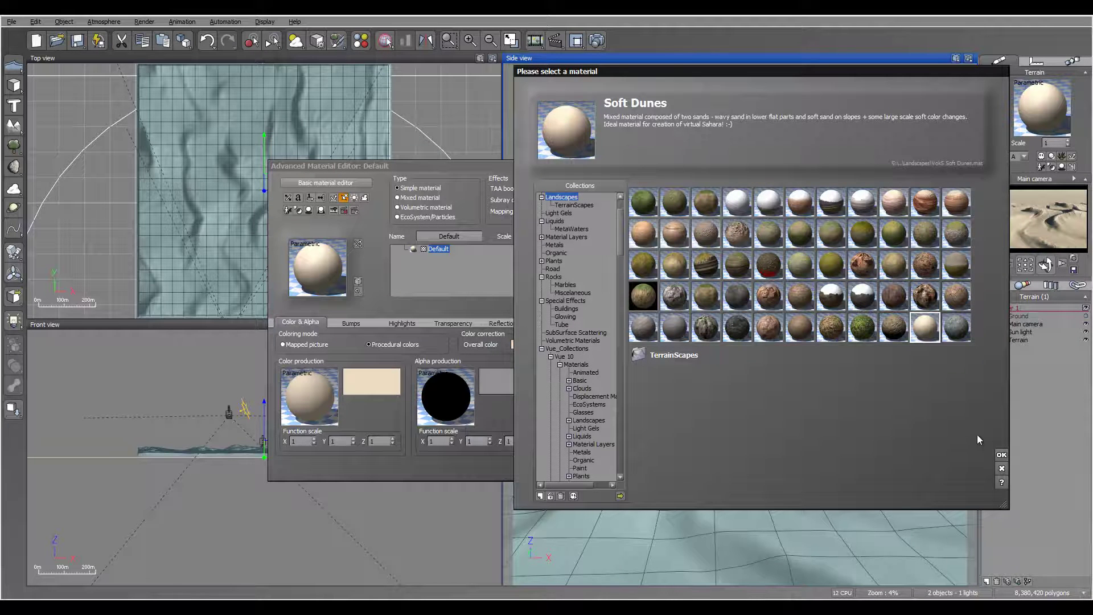
{"action": "left_click", "coordinate": [1001, 455]}
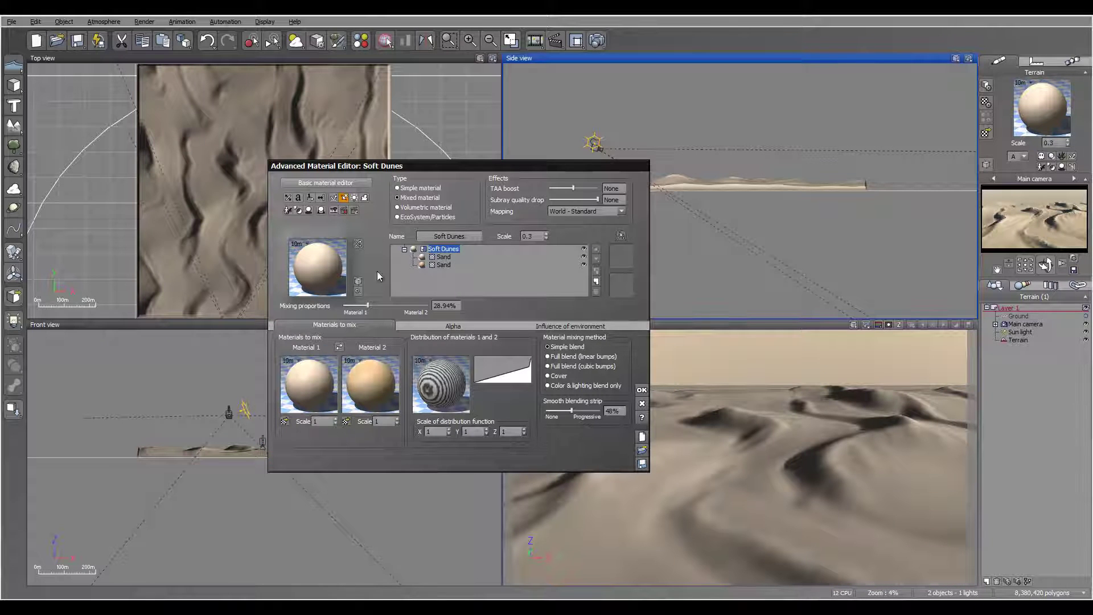
{"action": "left_click", "coordinate": [642, 391]}
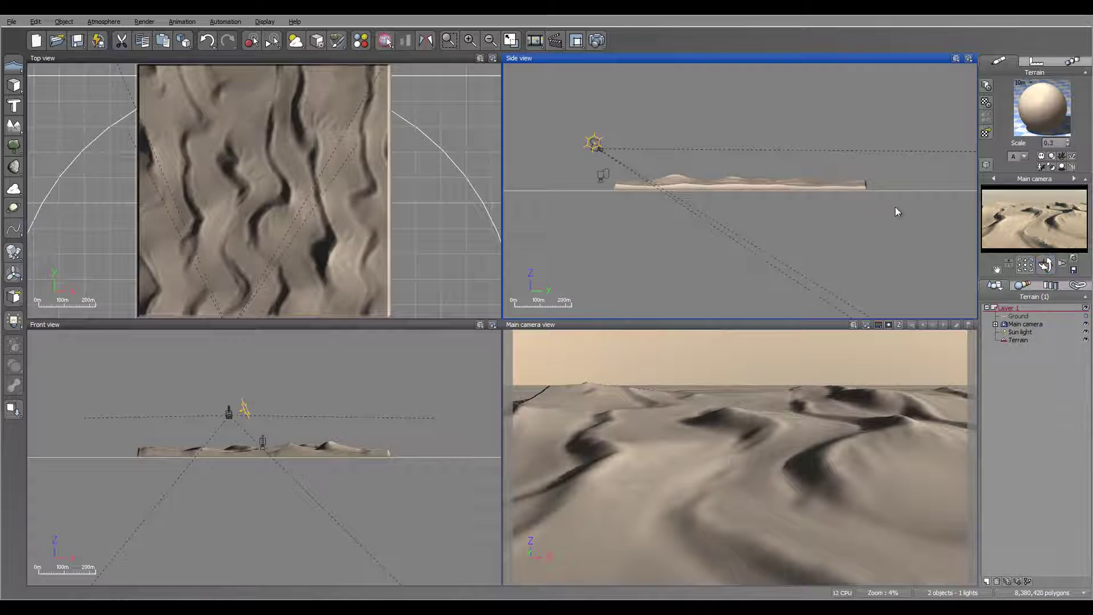
Set the render destination to screen at 800x450 and render the dune scene
{"action": "left_click", "coordinate": [594, 40]}
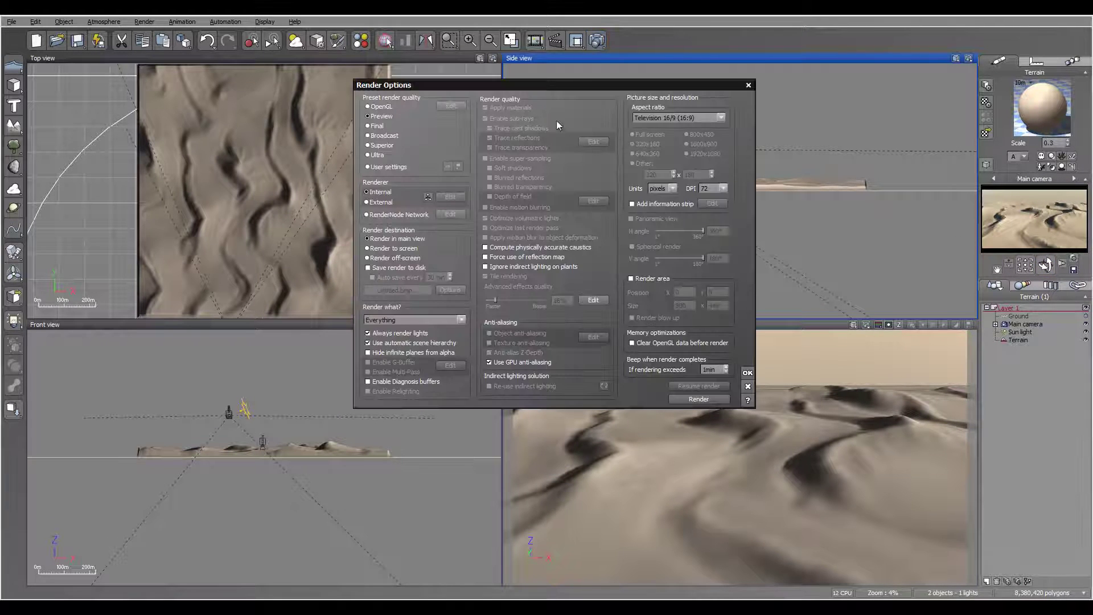
{"action": "left_click", "coordinate": [392, 248]}
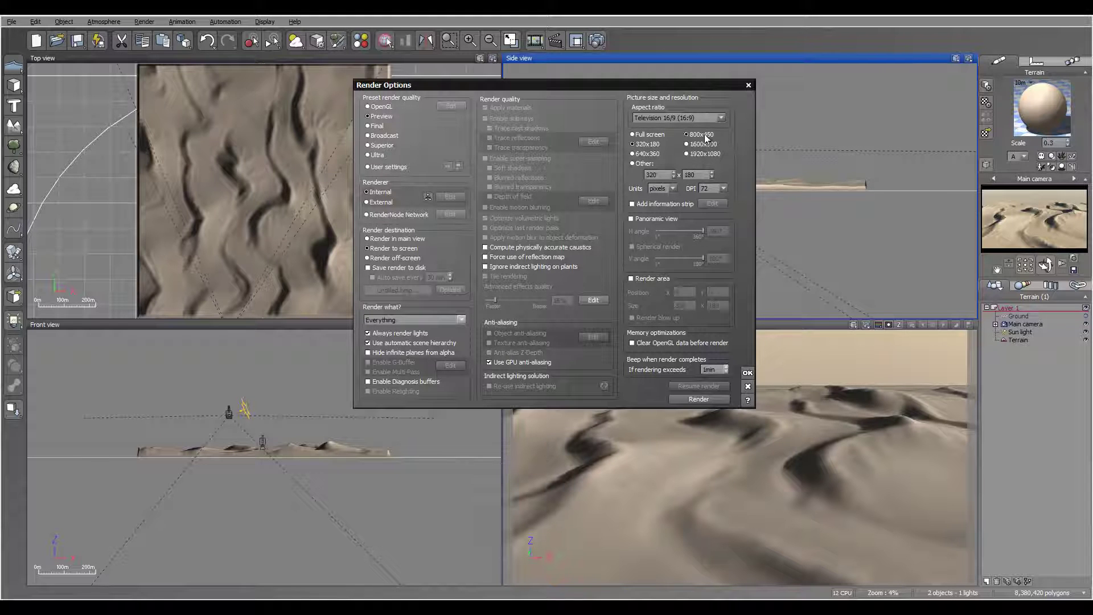
{"action": "left_click", "coordinate": [748, 373]}
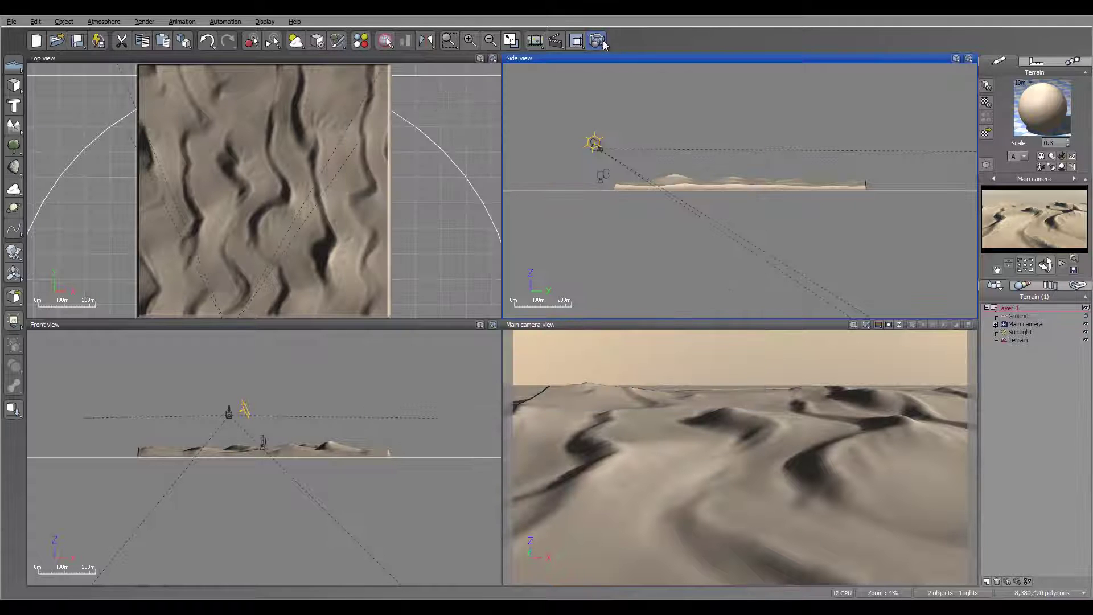
{"action": "left_click", "coordinate": [386, 40]}
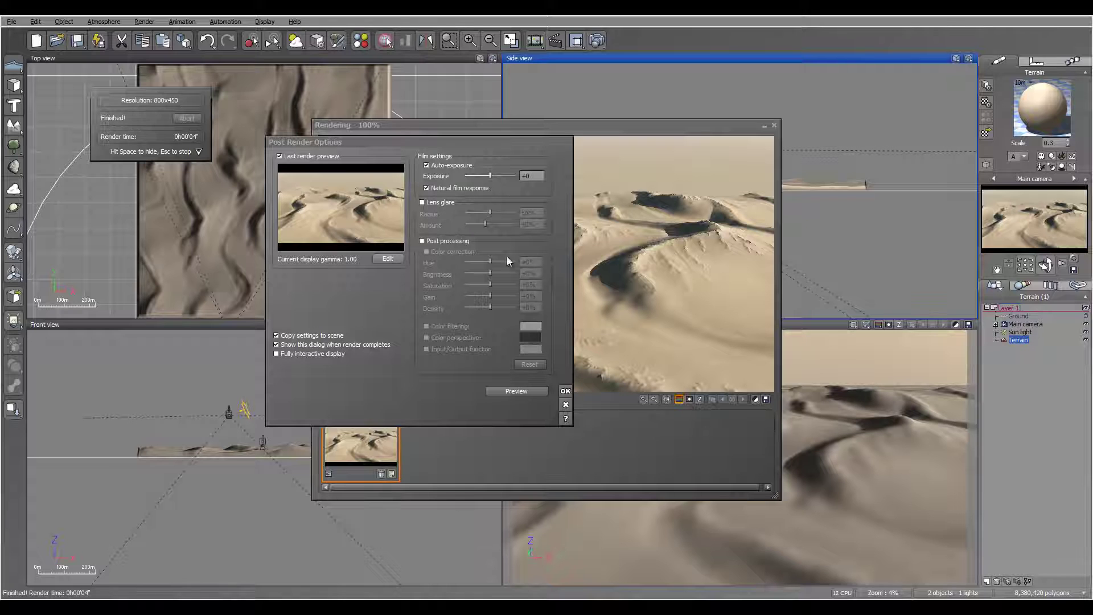
{"action": "left_click", "coordinate": [565, 391]}
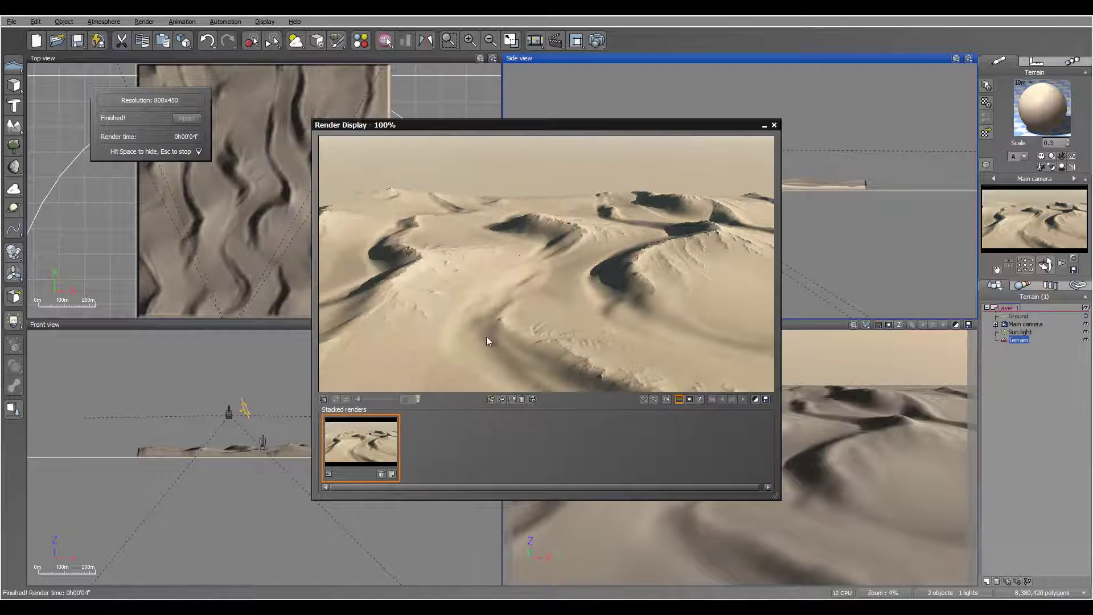
{"action": "left_click", "coordinate": [774, 125]}
Set the Soft Dunes material's mixing proportions to 55.79% and render a test image of the terrain
{"action": "double_click", "coordinate": [1032, 118]}
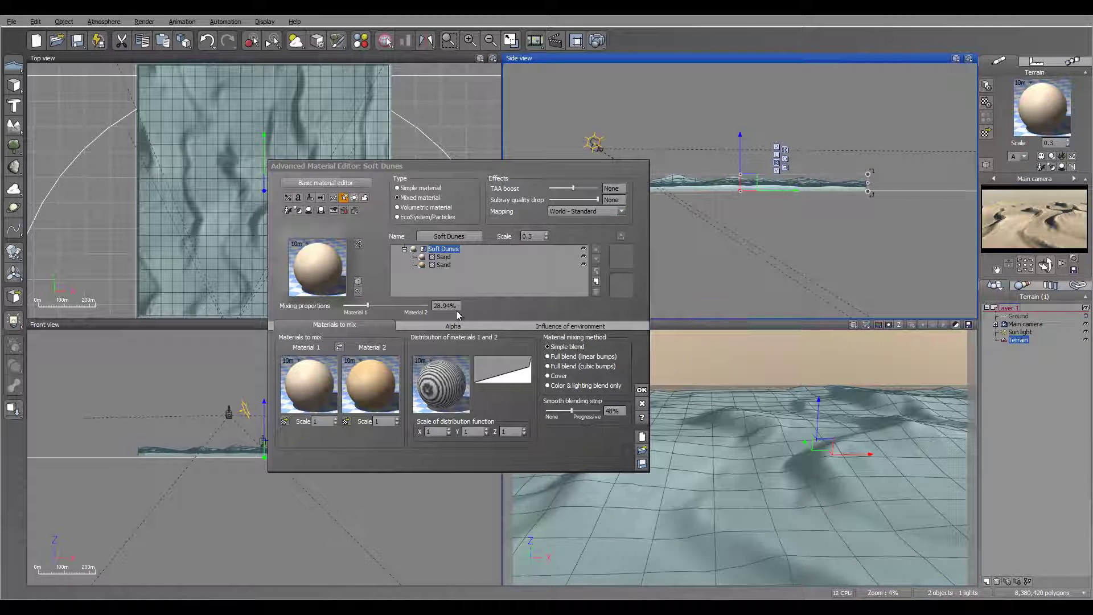
{"action": "left_click_drag", "start_coordinate": [367, 304], "coordinate": [390, 307]}
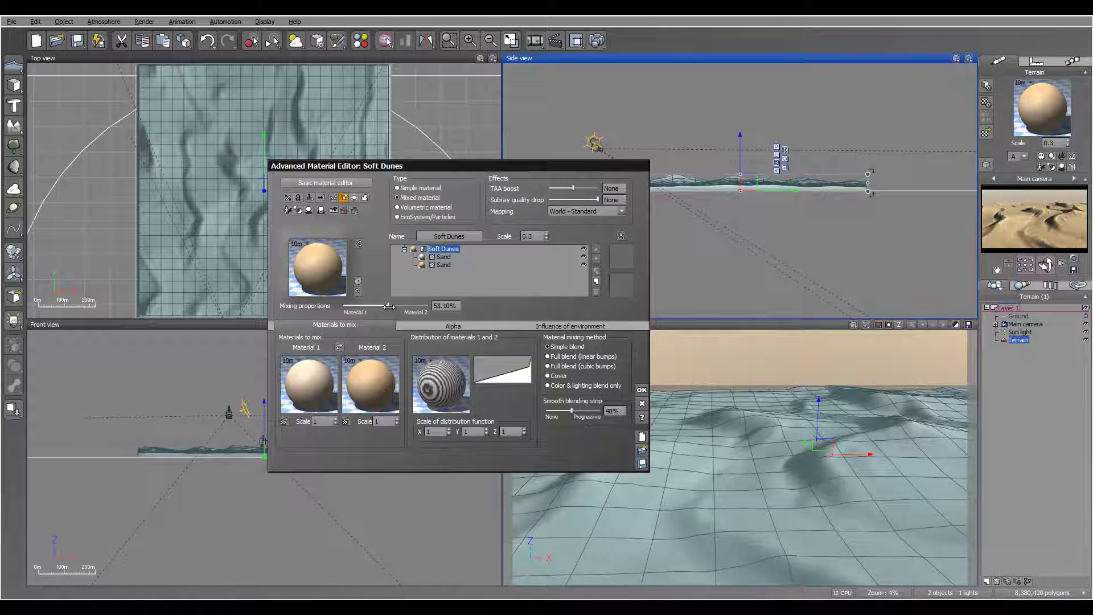
{"action": "left_click", "coordinate": [595, 41]}
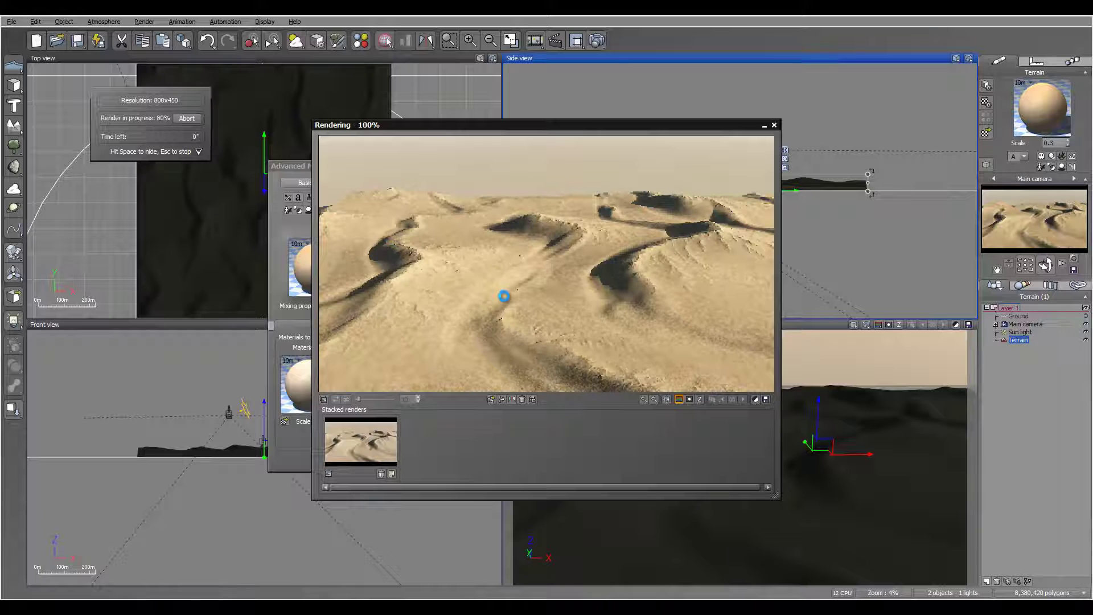
{"action": "left_click", "coordinate": [566, 390]}
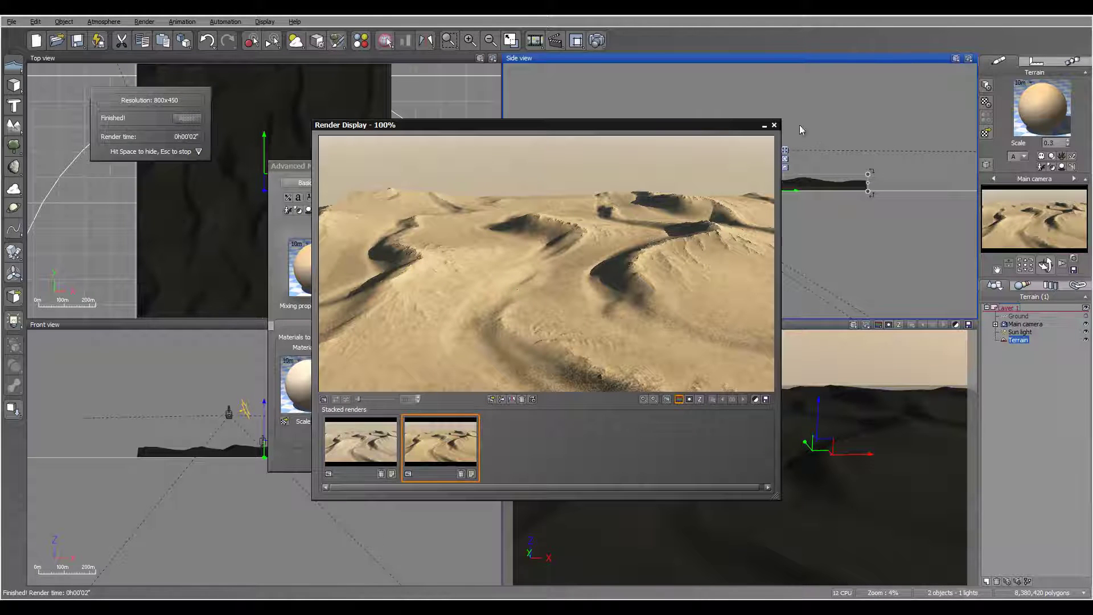
{"action": "left_click", "coordinate": [775, 126]}
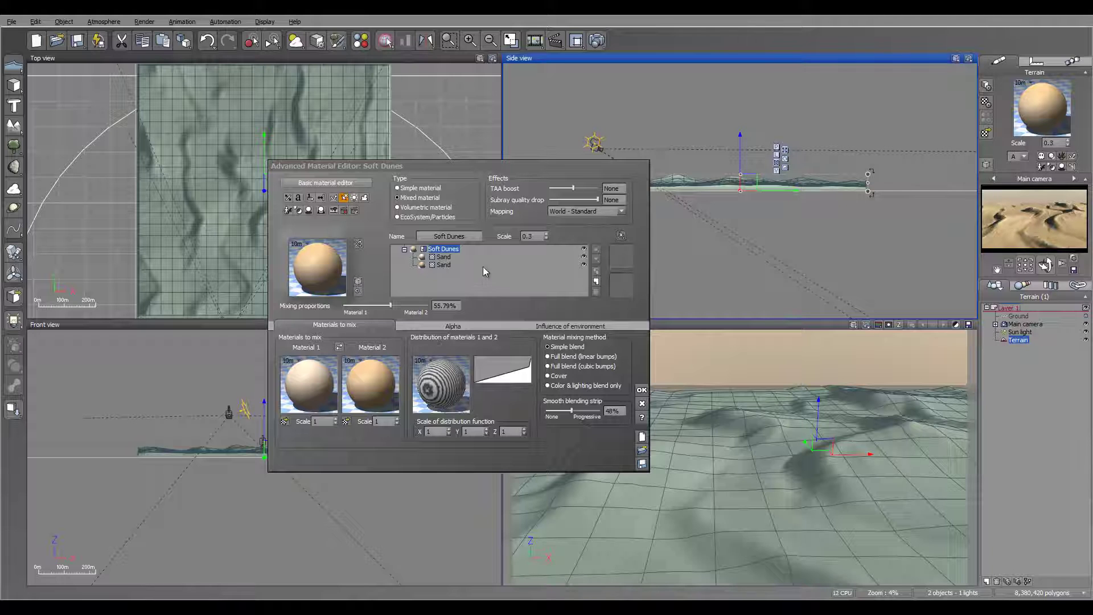
Swap the two mixed sand materials in Soft Dunes and convert the terrain material to a simple material
{"action": "left_click", "coordinate": [339, 347]}
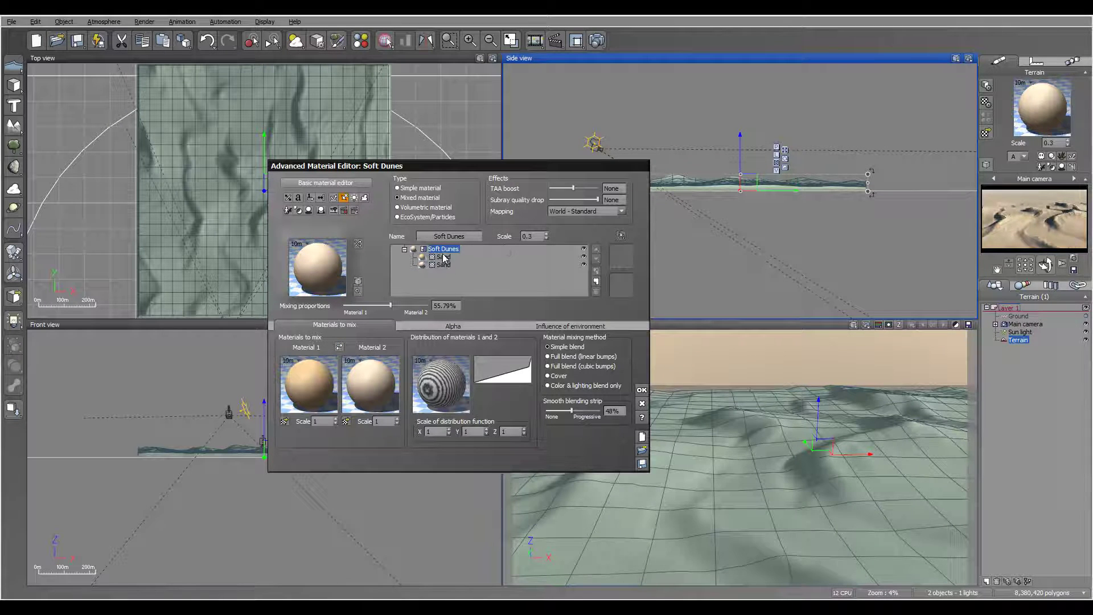
{"action": "left_click", "coordinate": [428, 189]}
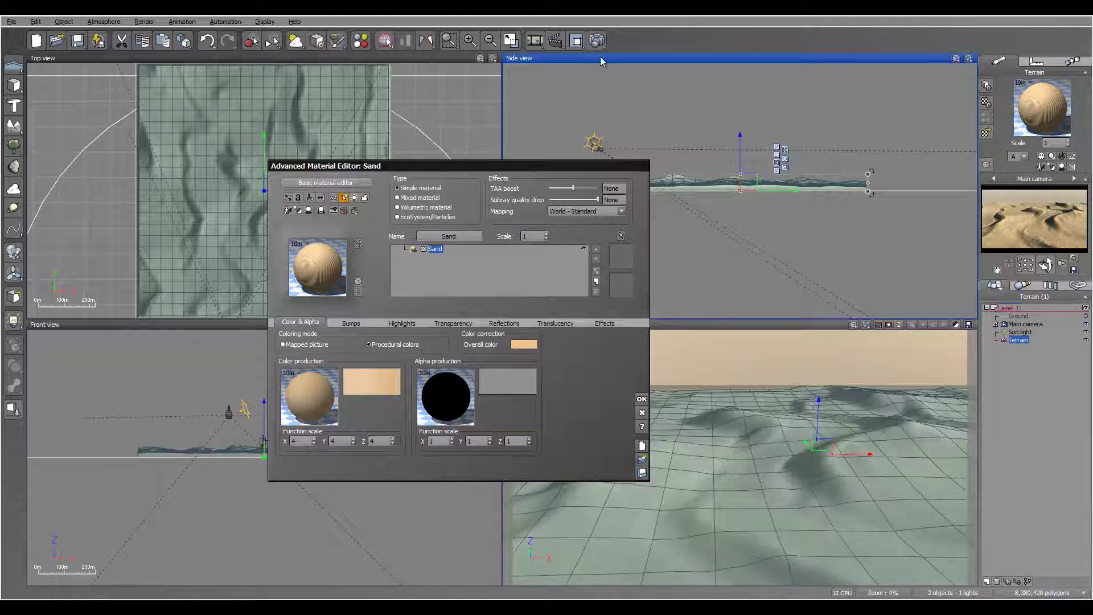
Render a test image of the terrain with the simple Sand material
{"action": "key", "text": "ctrl+F9"}
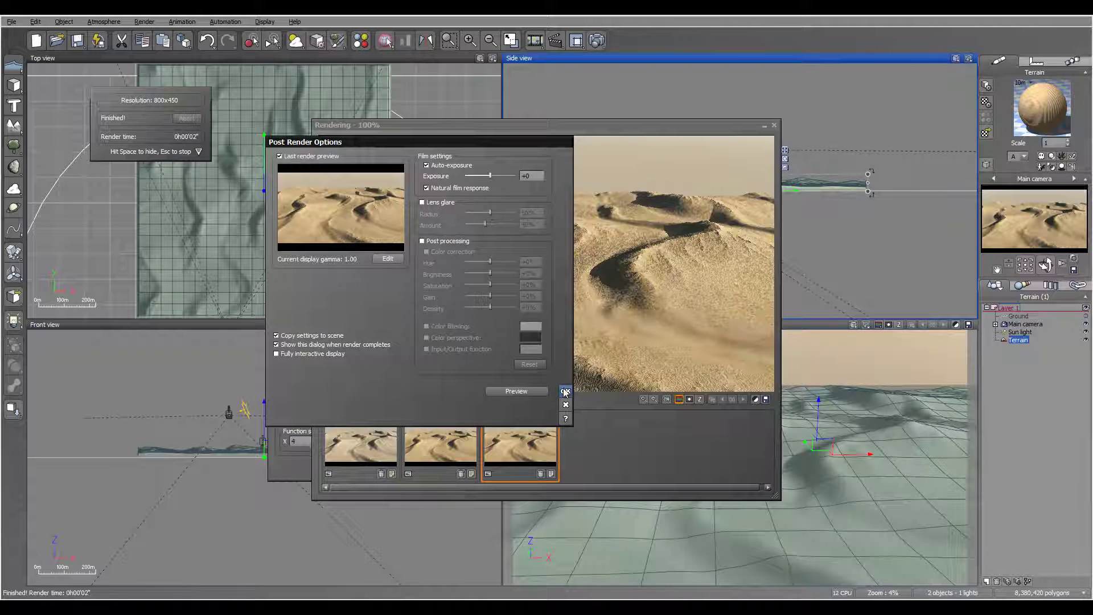
{"action": "left_click", "coordinate": [565, 391]}
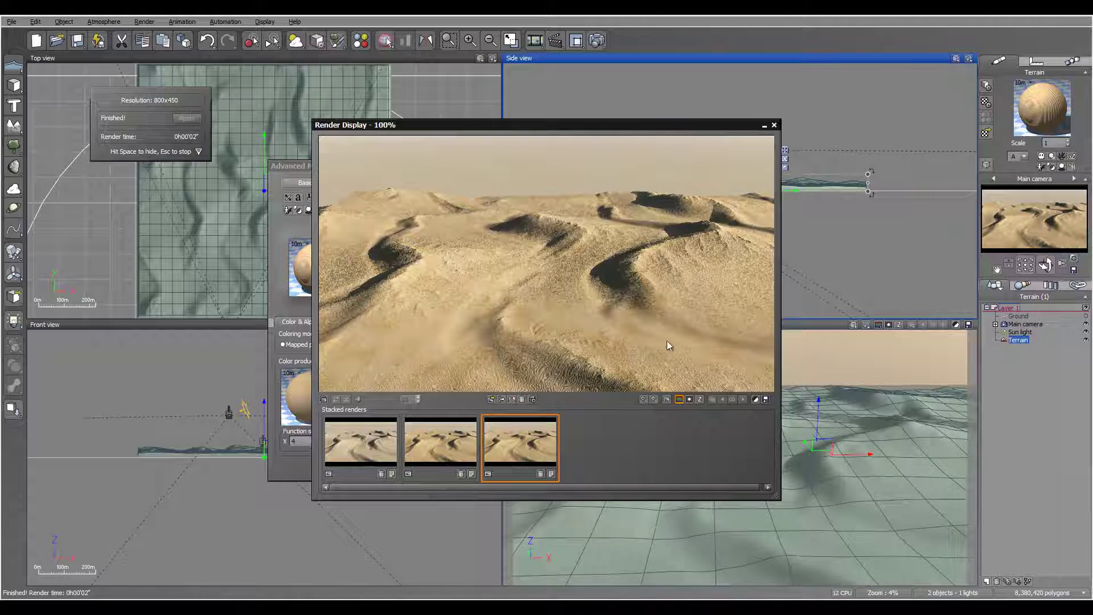
{"action": "key", "text": "space"}
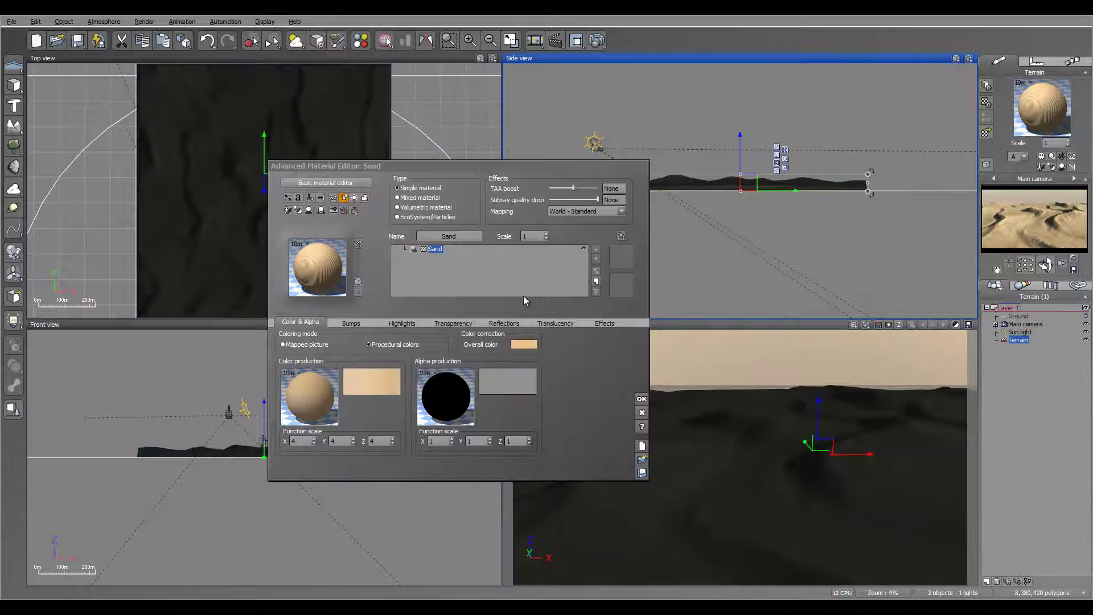
Set the Sand material's bump depth to 0.35 and add the Soft Dunes material as a layer above it
{"action": "left_click", "coordinate": [357, 323]}
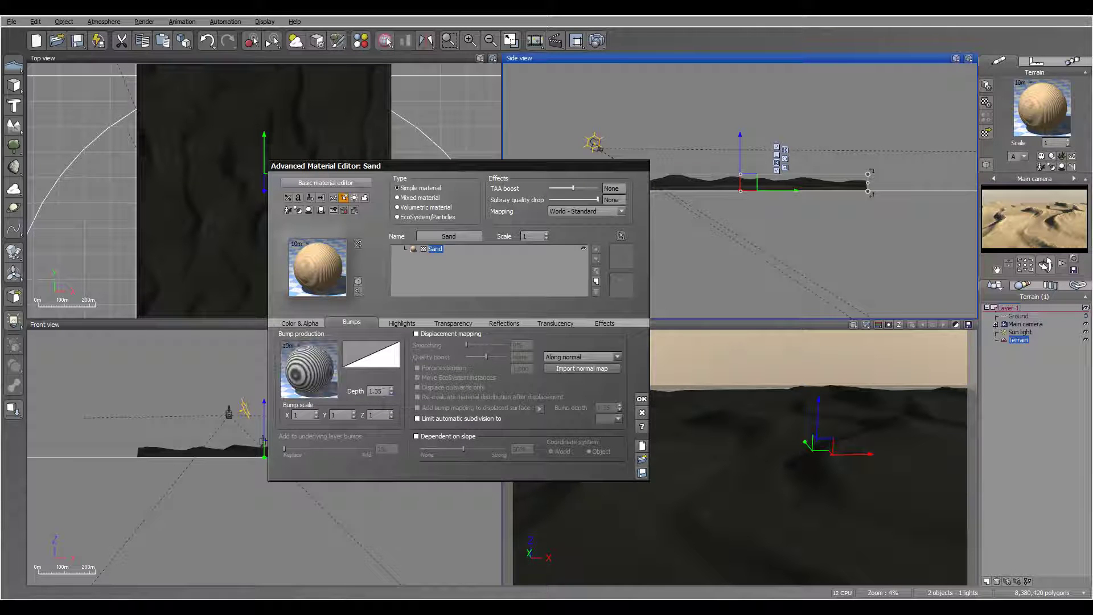
{"action": "left_click_drag", "start_coordinate": [391, 392], "coordinate": [391, 403]}
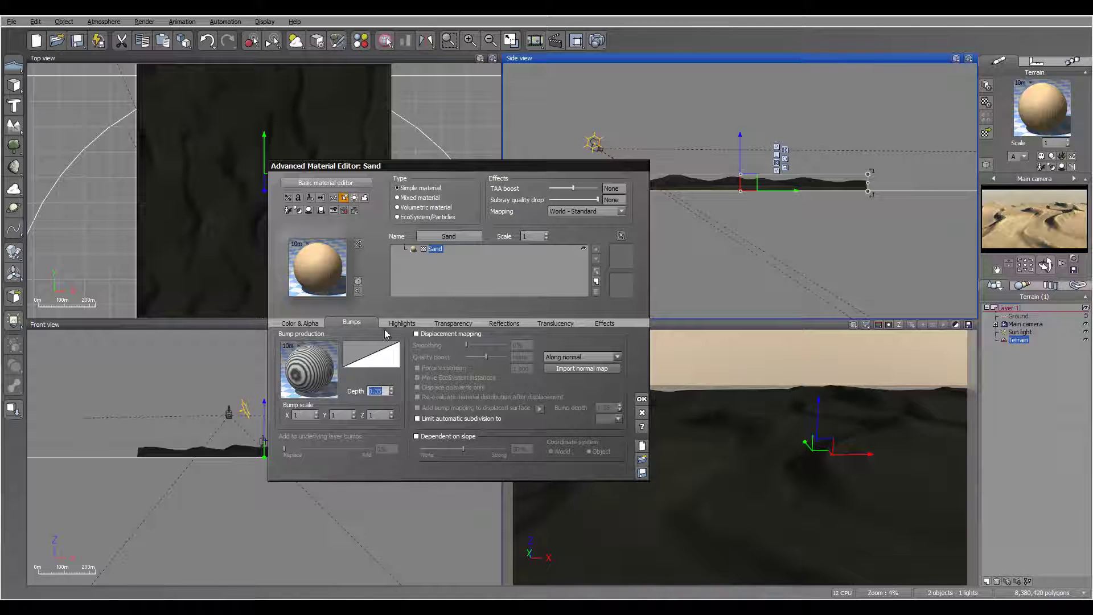
{"action": "left_click", "coordinate": [595, 283]}
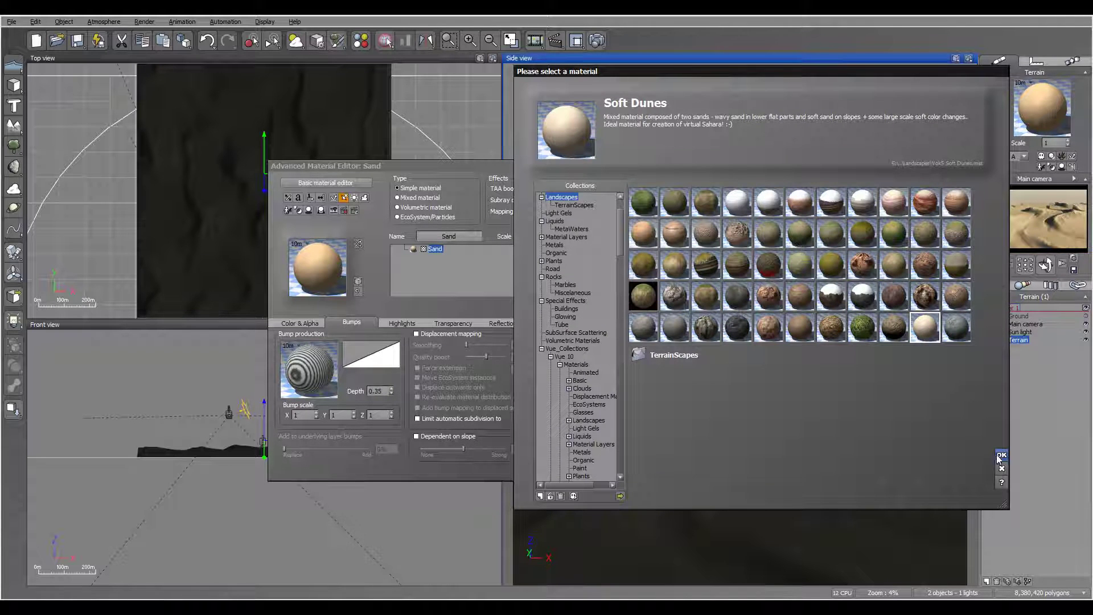
{"action": "left_click", "coordinate": [1000, 455]}
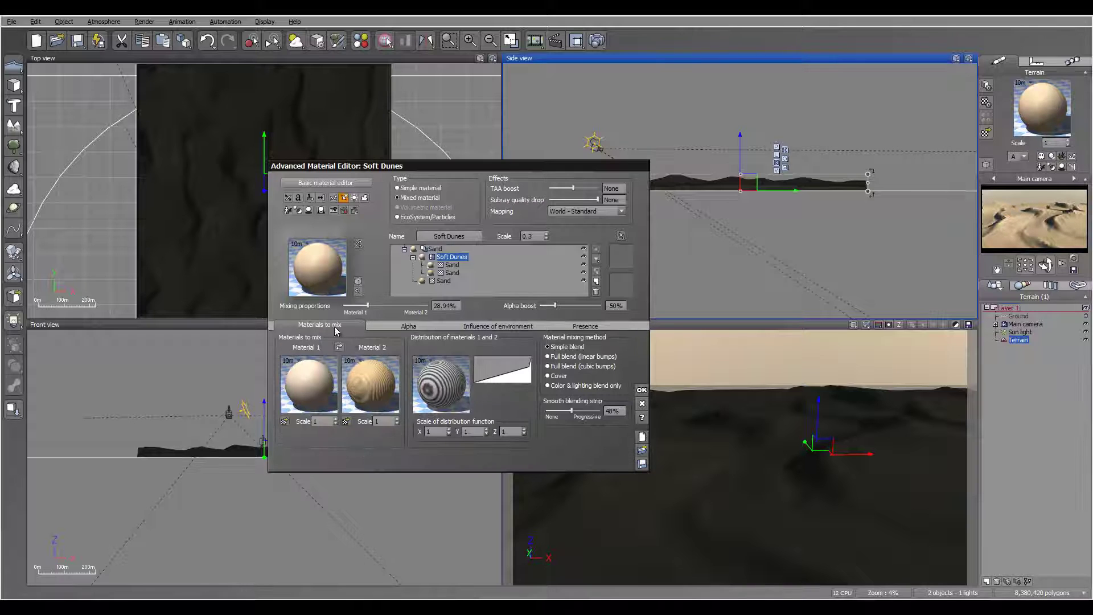
Convert the upper Soft Dunes layer to a simple material and set its alpha boost to 0%
{"action": "left_click", "coordinate": [413, 189]}
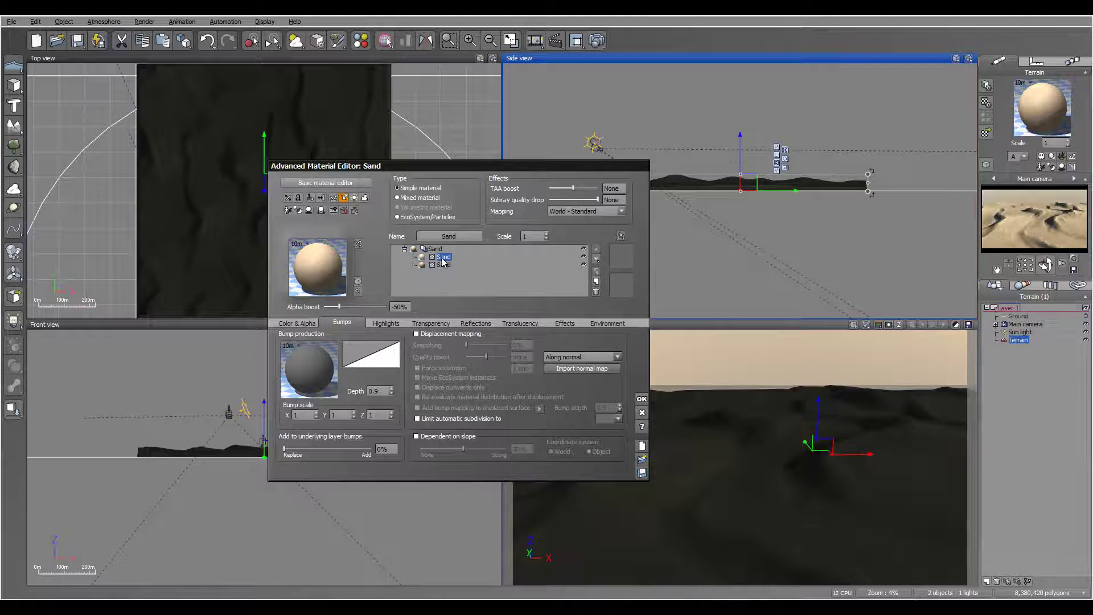
{"action": "left_click", "coordinate": [403, 306]}
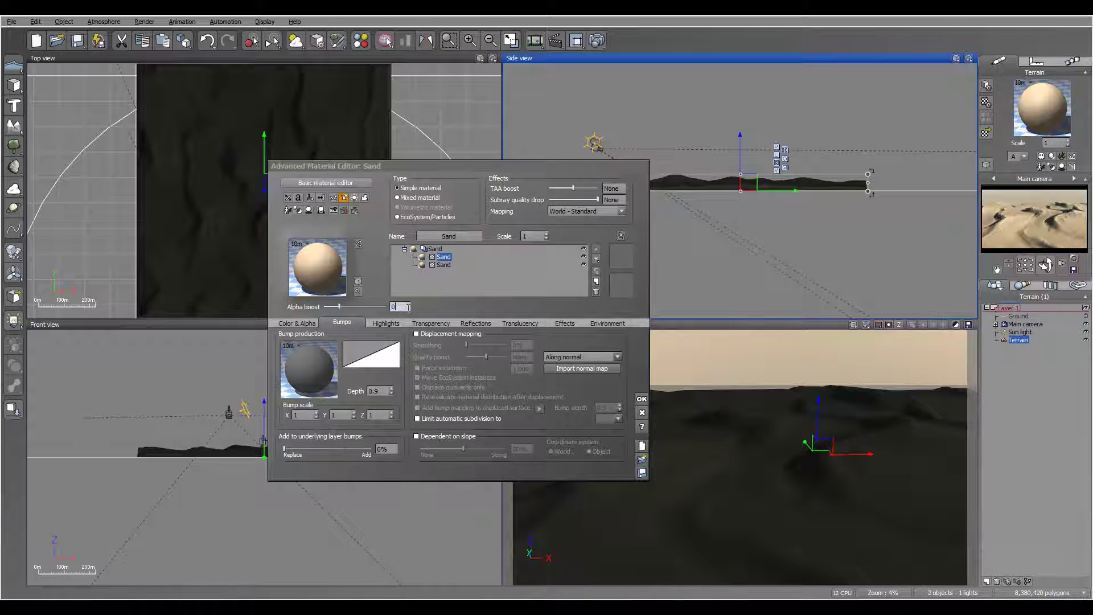
{"action": "key", "text": "Return"}
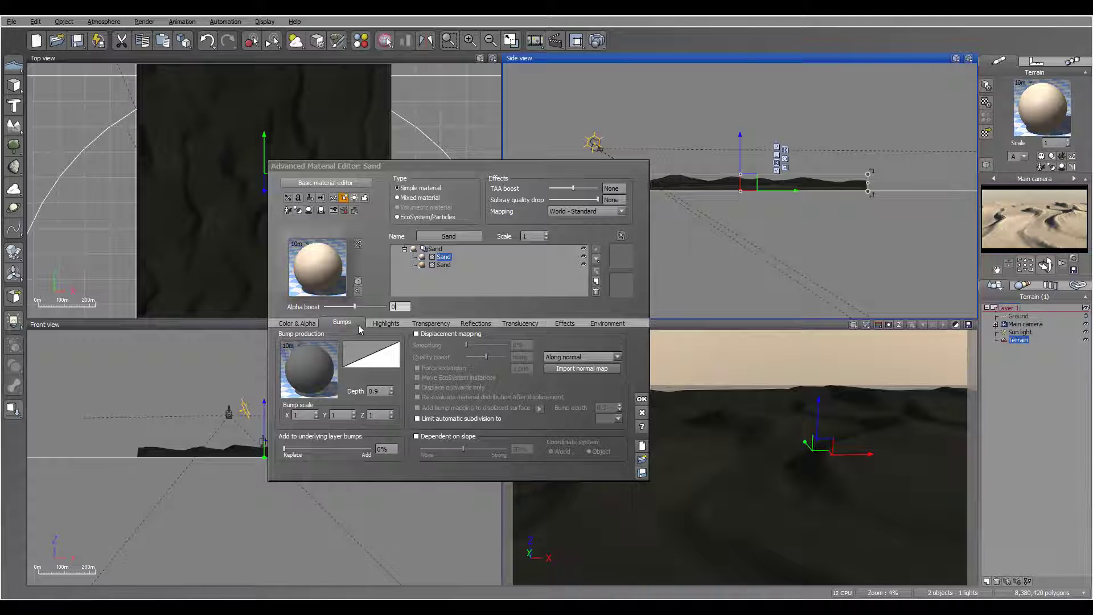
Set the upper Sand layer's global transparency to 100%, enable variable transparency and open its transparency function for editing
{"action": "left_click", "coordinate": [433, 322]}
{"action": "left_click", "coordinate": [426, 354]}
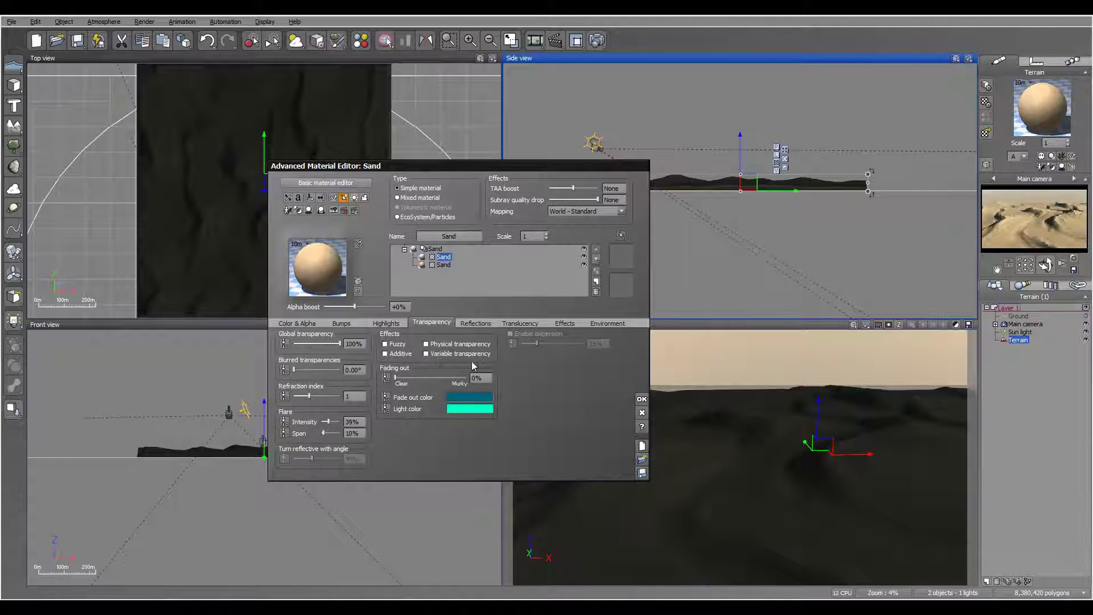
{"action": "right_click", "coordinate": [566, 399]}
{"action": "left_click", "coordinate": [566, 399]}
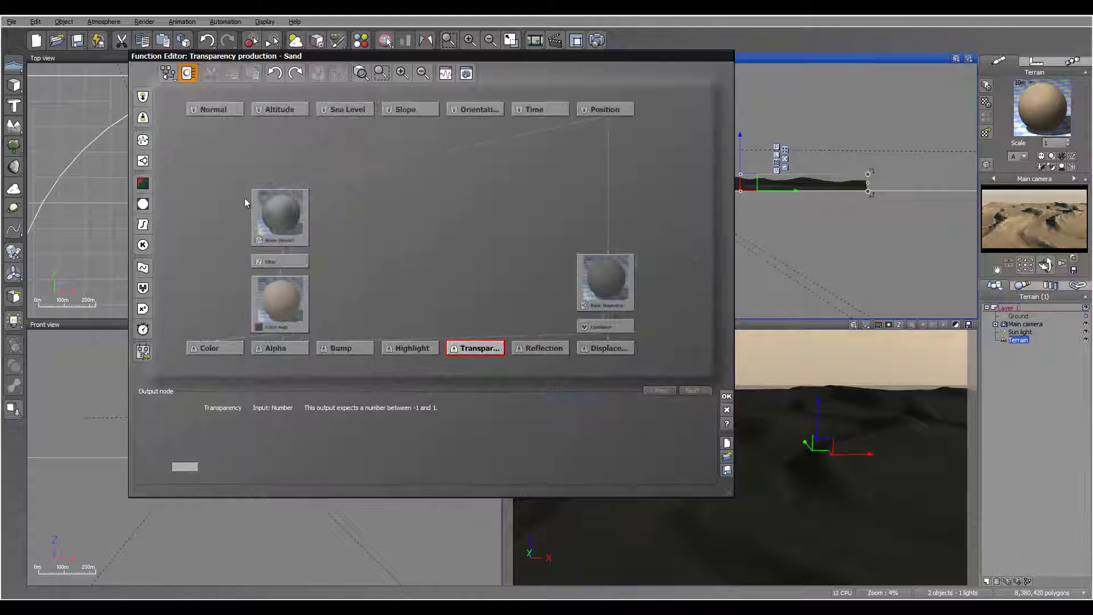
Feed the transparency output with a projected texture map node and load Duneflow.tif as its image
{"action": "left_click", "coordinate": [143, 205]}
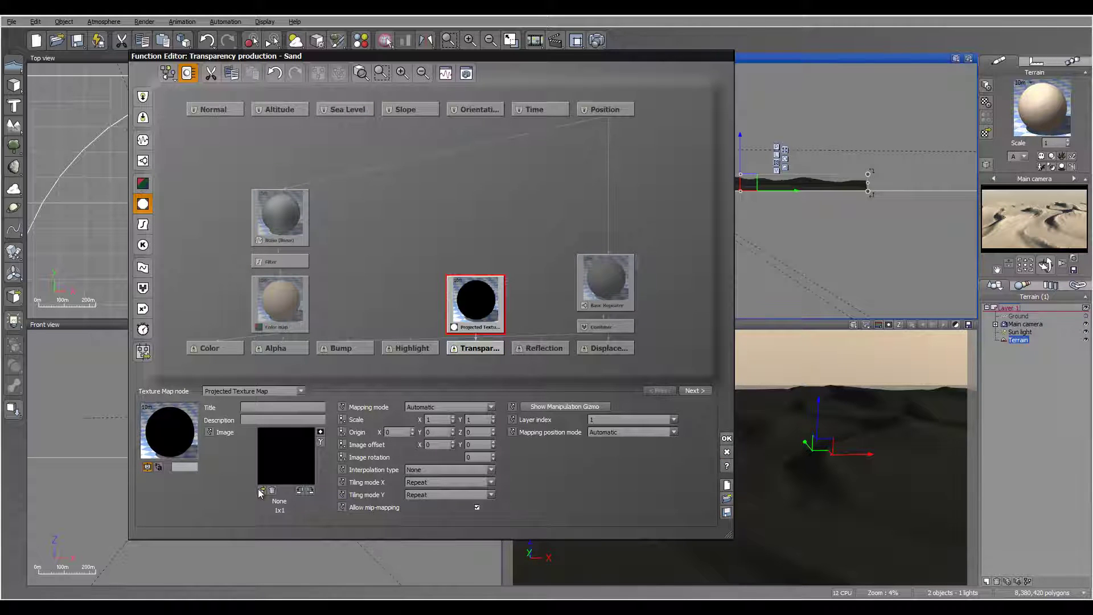
{"action": "left_click", "coordinate": [261, 490]}
{"action": "left_click", "coordinate": [621, 495]}
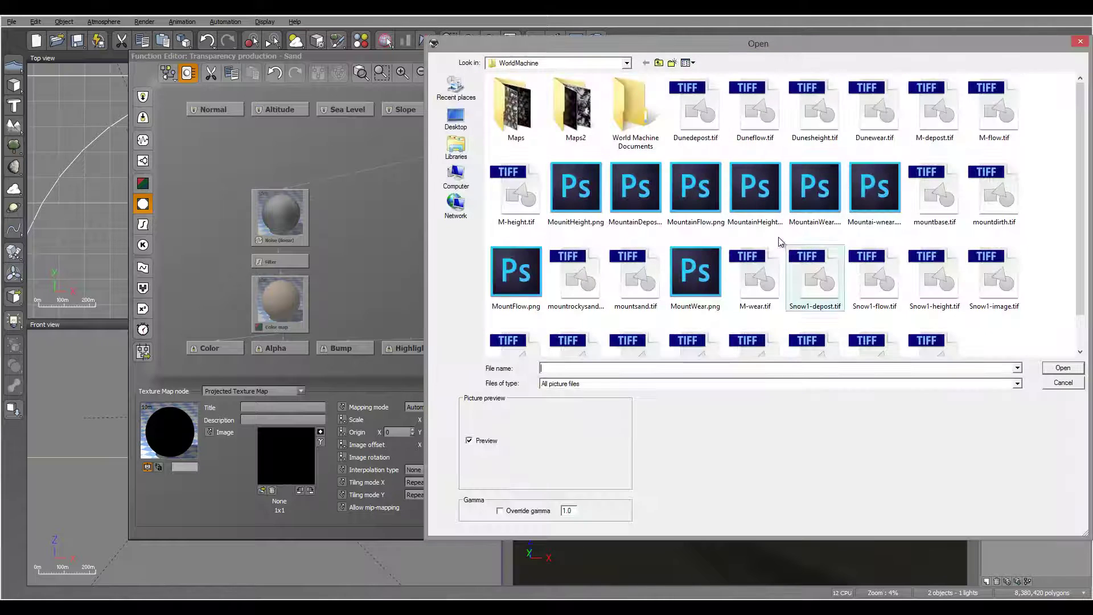
{"action": "left_click", "coordinate": [764, 127]}
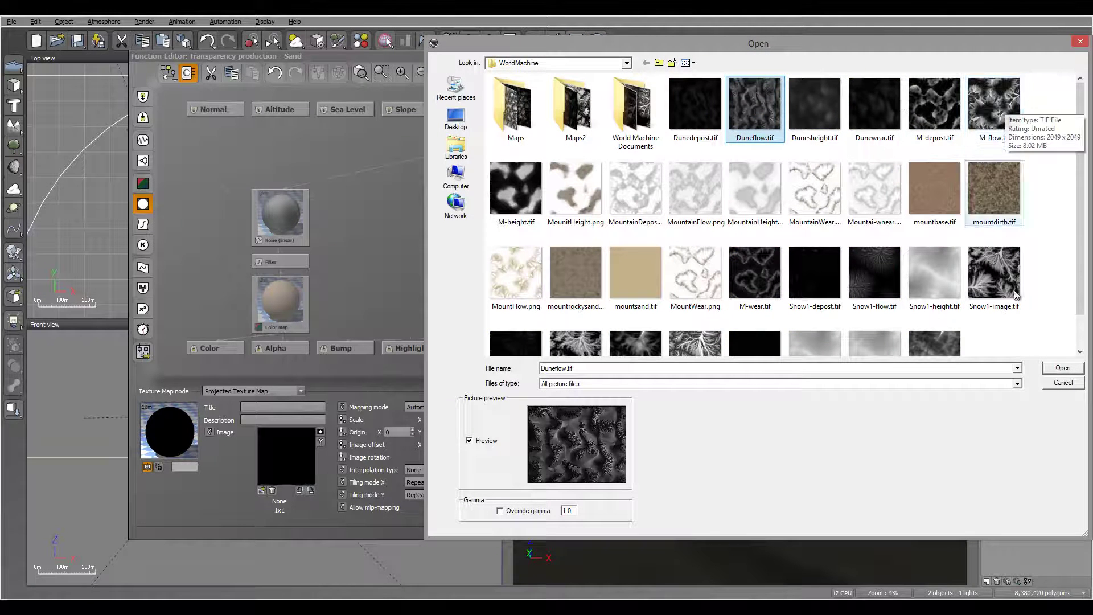
{"action": "left_click", "coordinate": [1062, 368]}
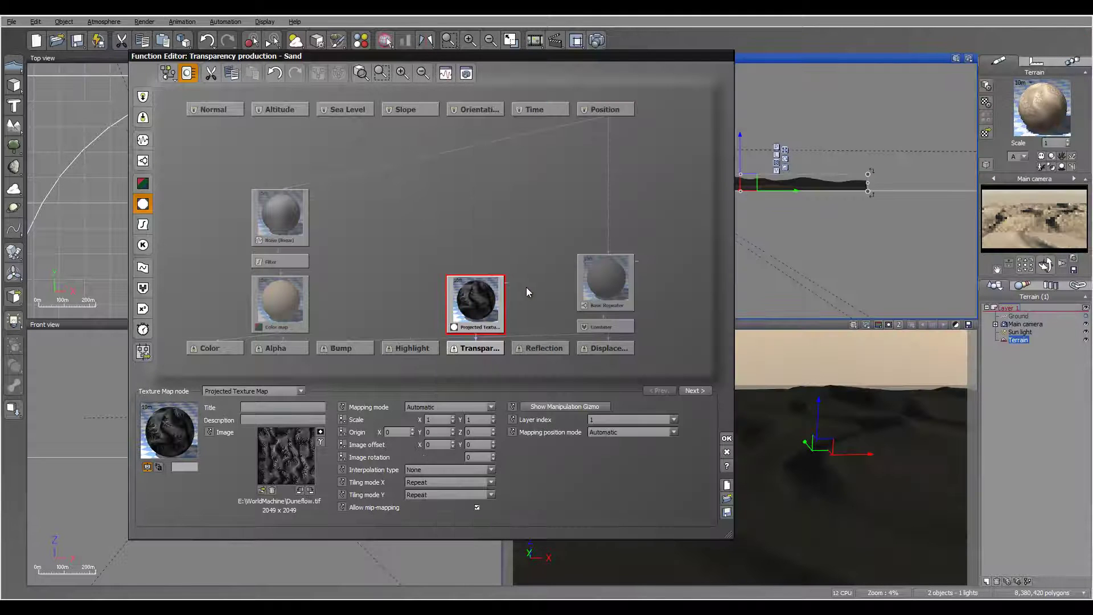
Invert the Duneflow.tif image, set its interpolation type to Bilinear and accept the transparency function
{"action": "left_click", "coordinate": [320, 434]}
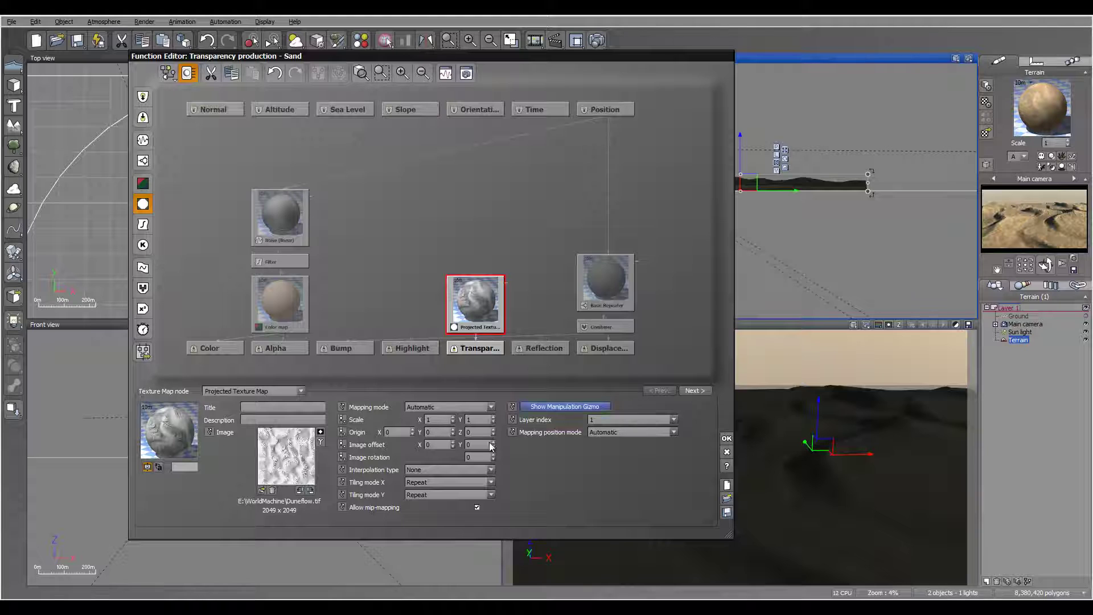
{"action": "left_click", "coordinate": [445, 470]}
{"action": "left_click", "coordinate": [443, 484]}
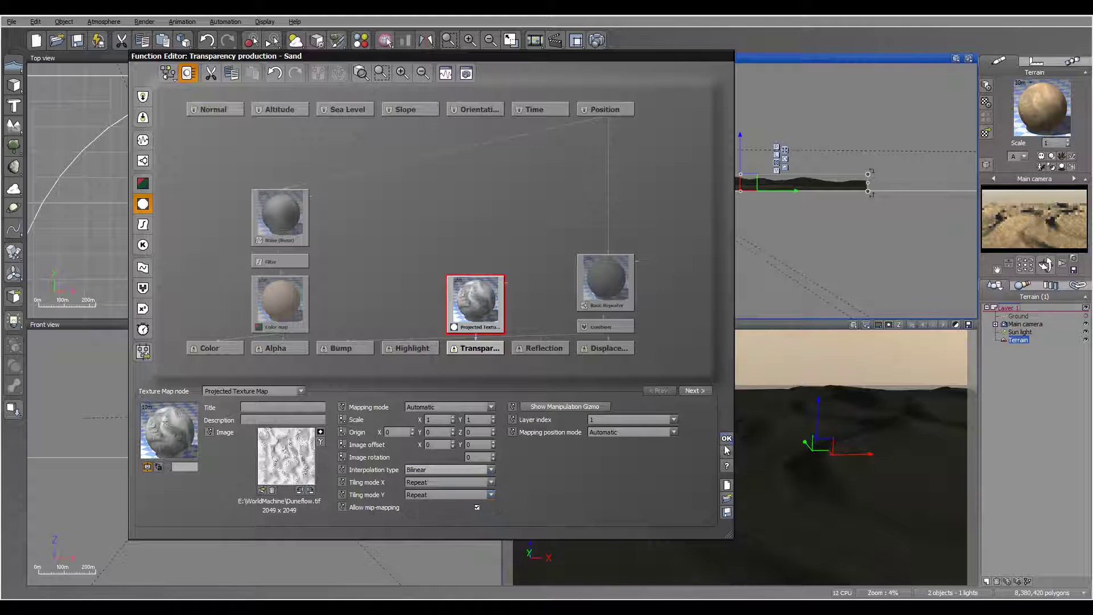
{"action": "left_click", "coordinate": [727, 438]}
Set the upper Sand layer's mapping to Object - Parametric and render a test image of the terrain
{"action": "left_click", "coordinate": [582, 211]}
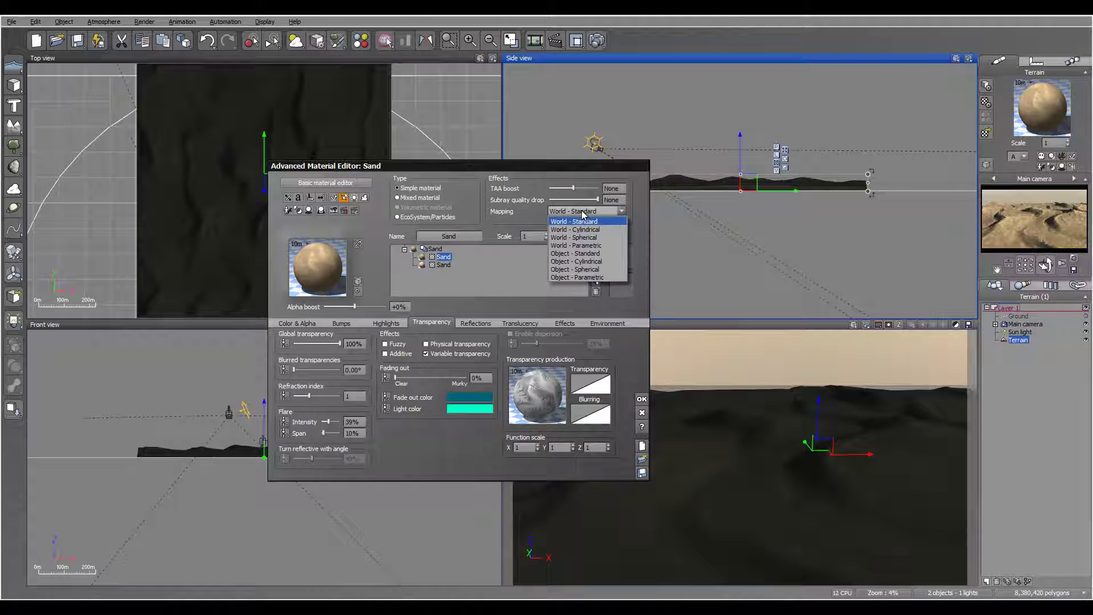
{"action": "left_click", "coordinate": [594, 277]}
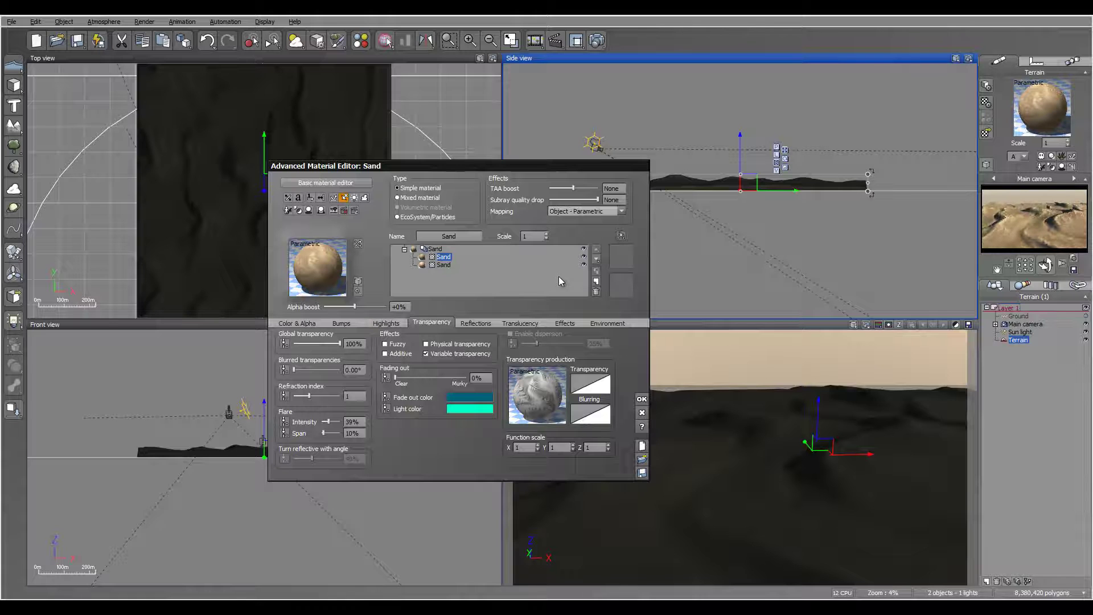
{"action": "left_click", "coordinate": [597, 40]}
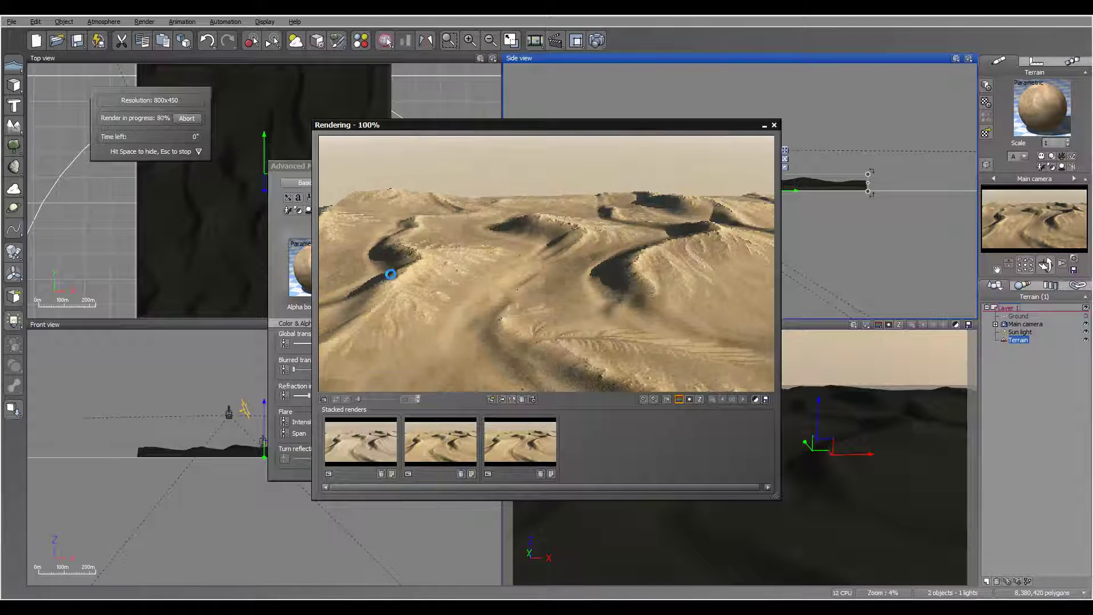
{"action": "left_click", "coordinate": [565, 392]}
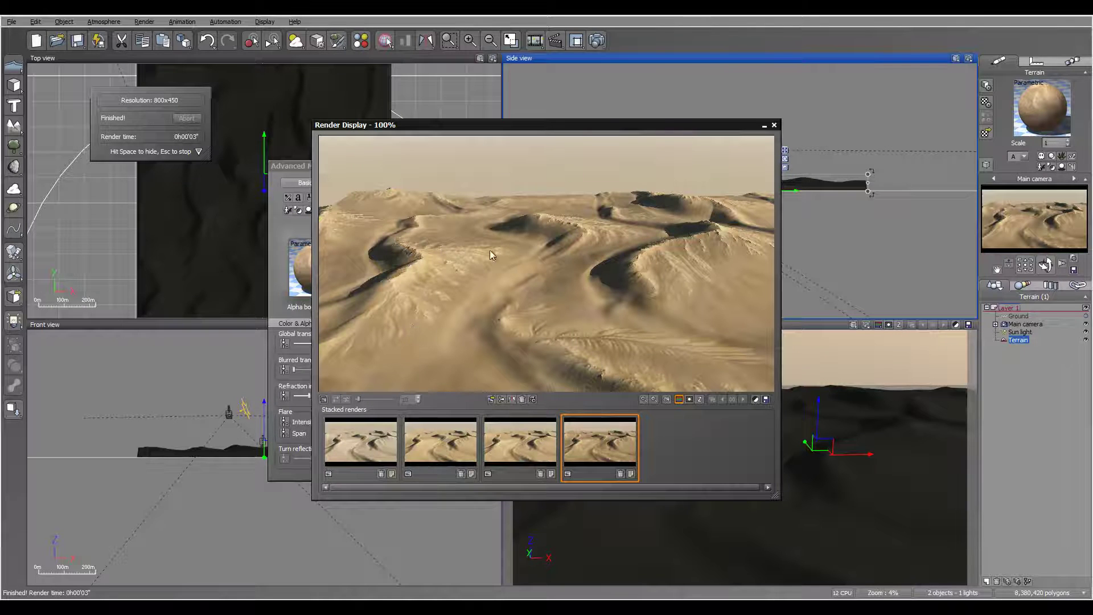
{"action": "left_click", "coordinate": [774, 125]}
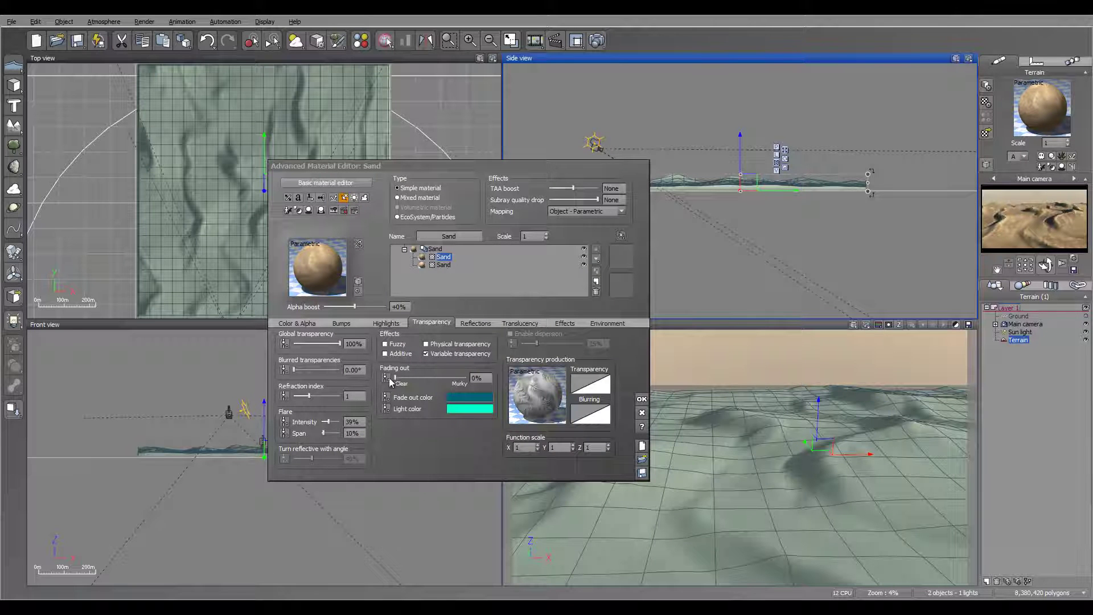
Set the upper Sand layer's alpha boost to -18% and add Soft Dunes above it as a simple material with Object - Parametric mapping
{"action": "left_click_drag", "start_coordinate": [374, 307], "coordinate": [369, 305]}
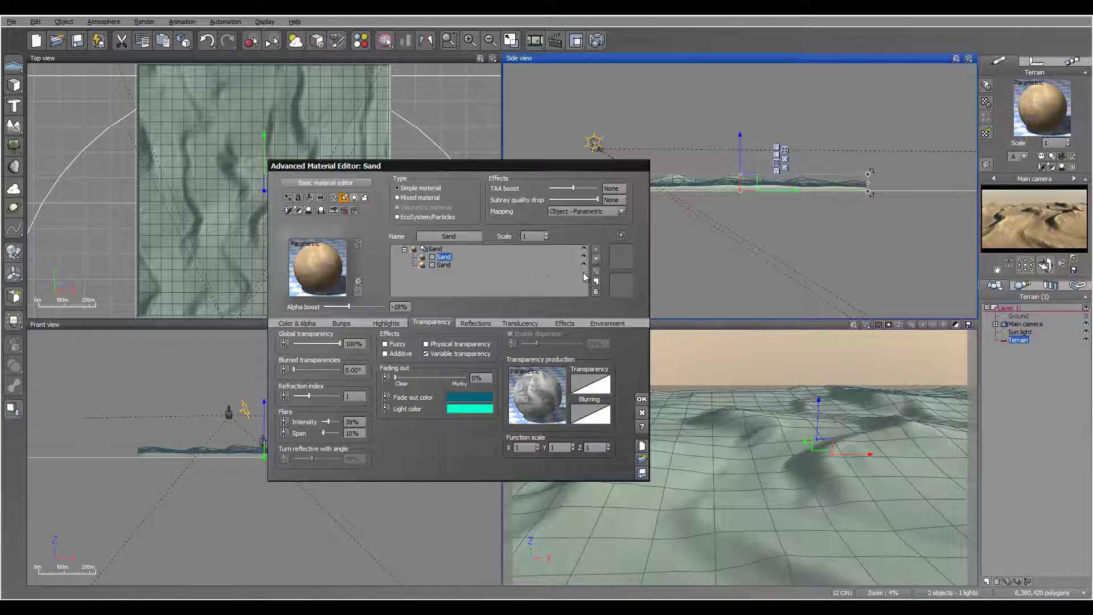
{"action": "left_click", "coordinate": [597, 281]}
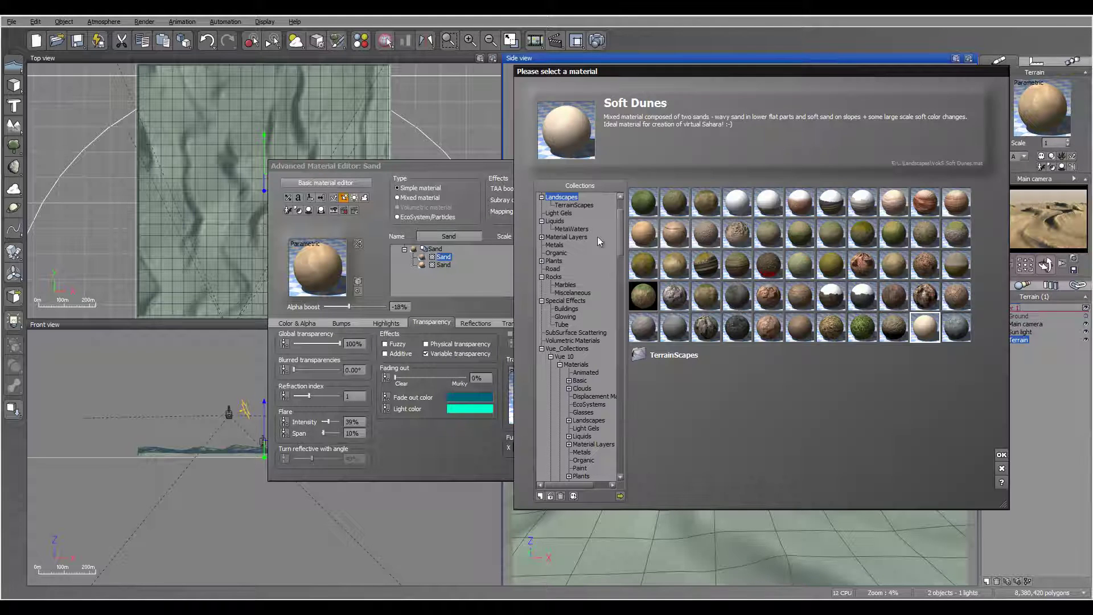
{"action": "key", "text": "Return"}
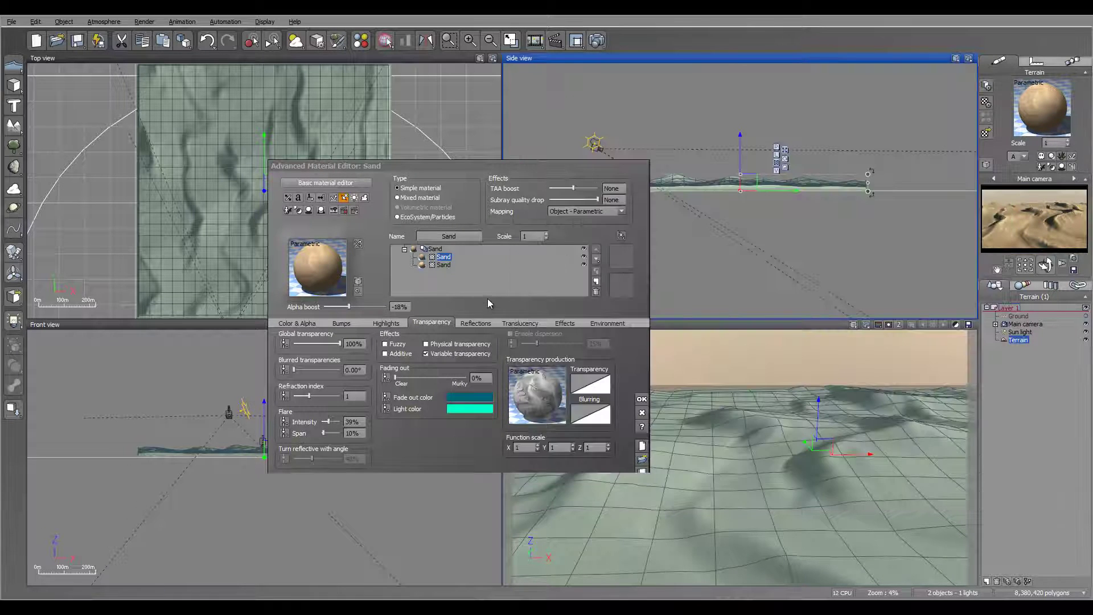
{"action": "left_click", "coordinate": [413, 190]}
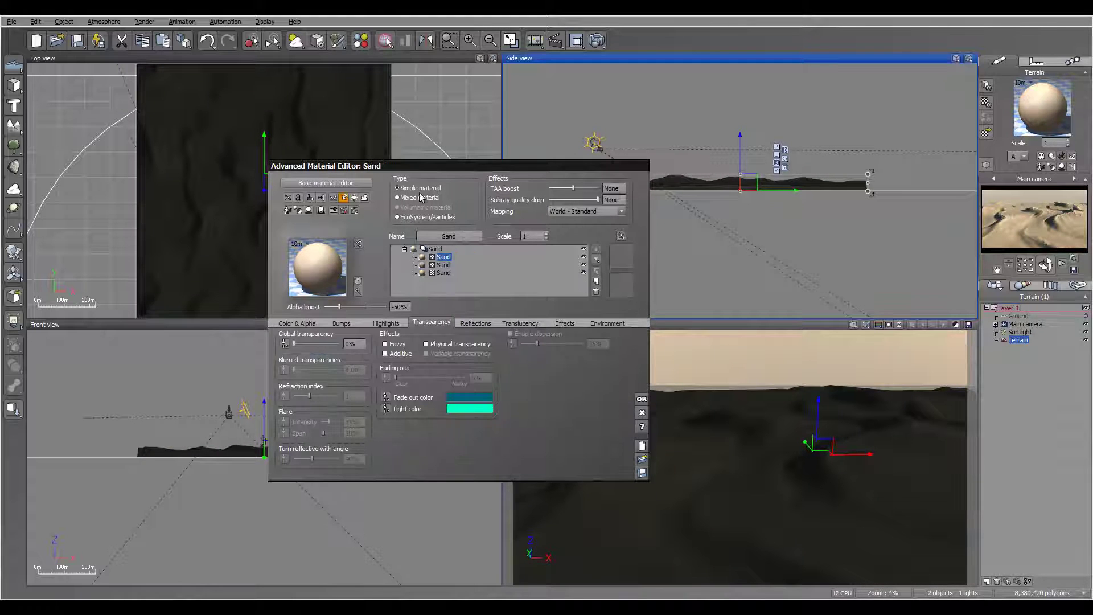
{"action": "left_click", "coordinate": [586, 211]}
{"action": "left_click", "coordinate": [586, 277]}
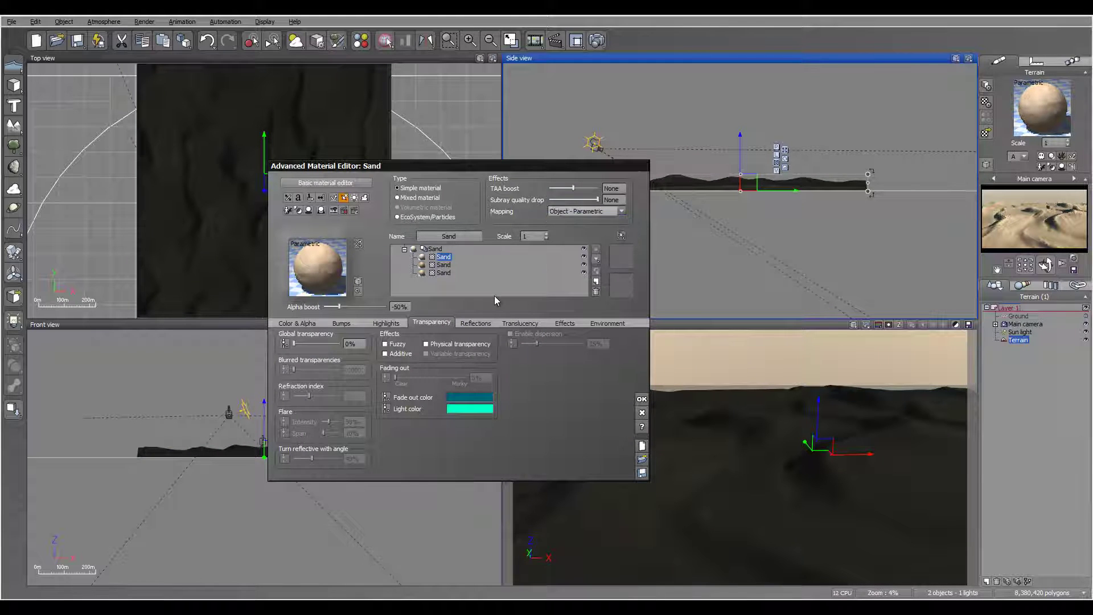
Set the middle Sand layer's bump depth to 0 and its addition to underlying layer bumps to 71%
{"action": "left_click", "coordinate": [444, 265]}
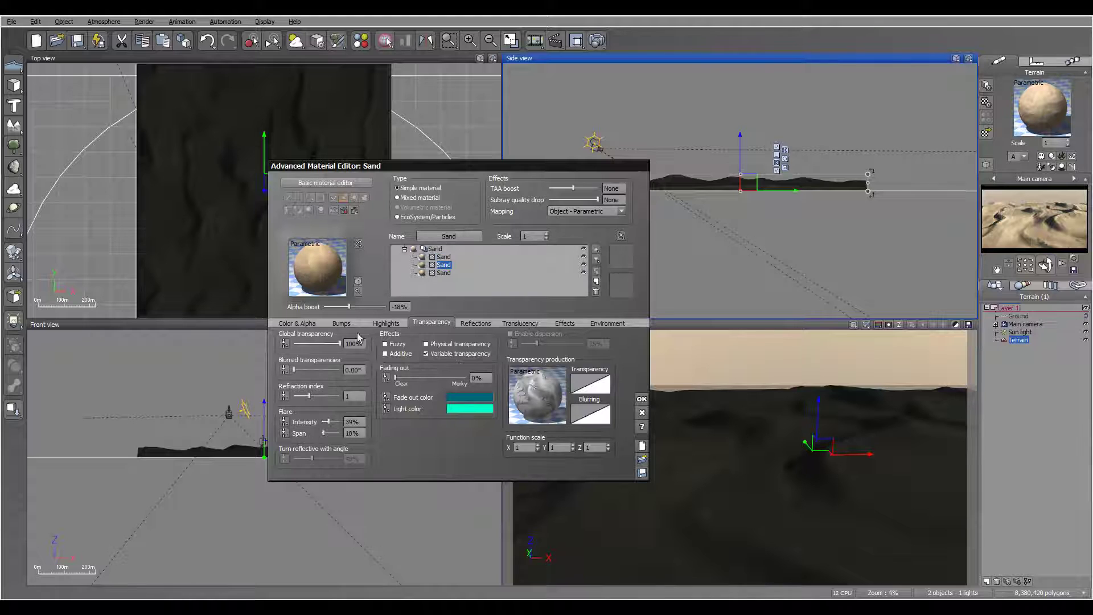
{"action": "left_click", "coordinate": [341, 323]}
{"action": "left_click", "coordinate": [378, 389]}
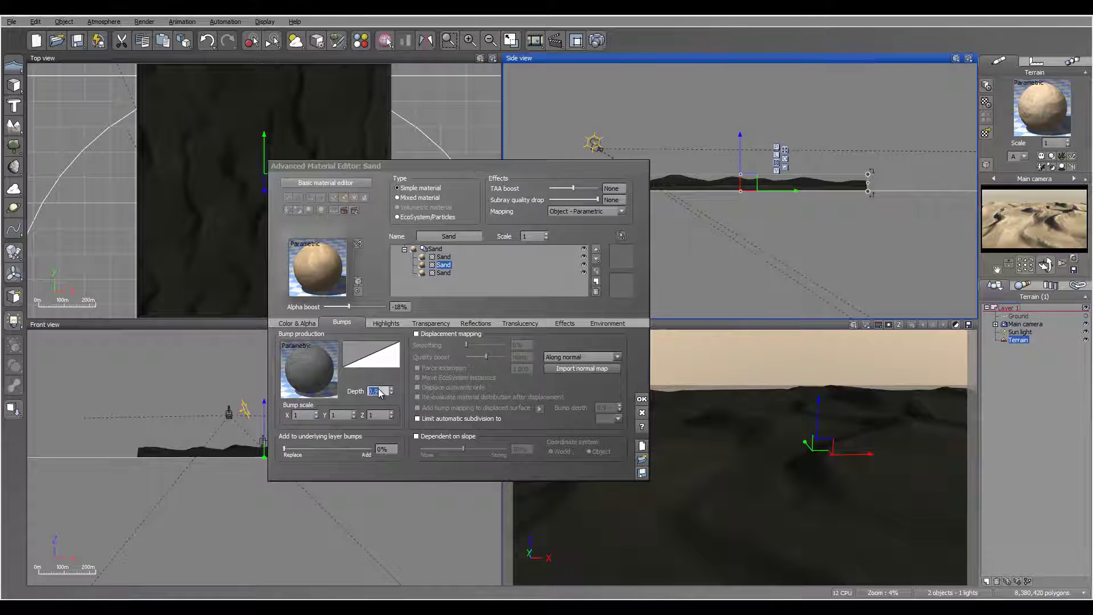
{"action": "type", "text": "0"}
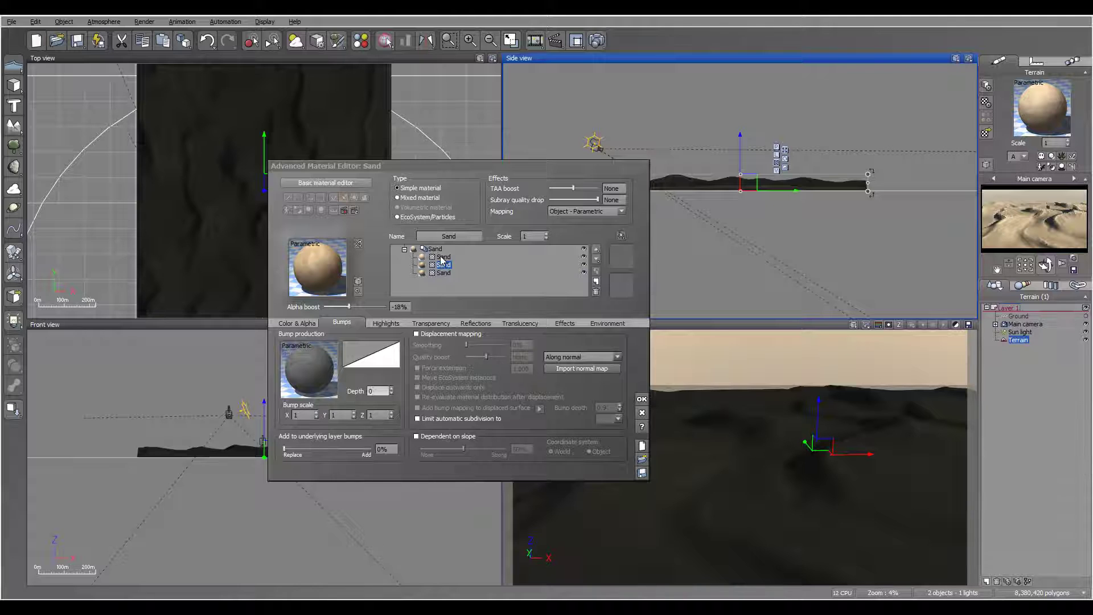
{"action": "left_click_drag", "start_coordinate": [288, 449], "coordinate": [351, 450]}
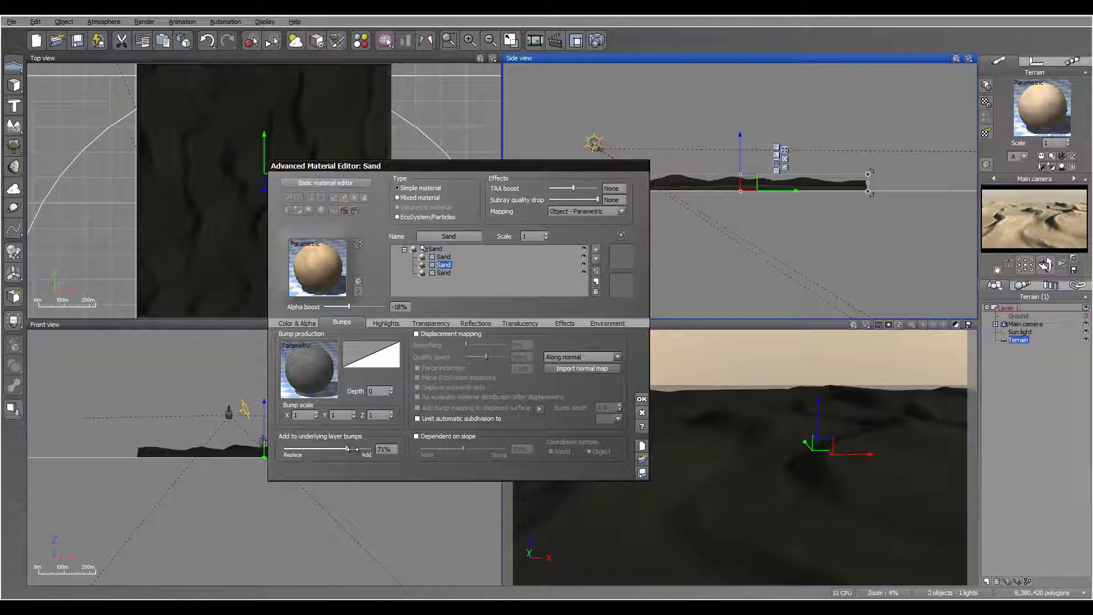
Set the top Sand layer's bump depth to 0, its addition to underlying layer bumps to 91% and its alpha boost to 0%
{"action": "left_click", "coordinate": [443, 256]}
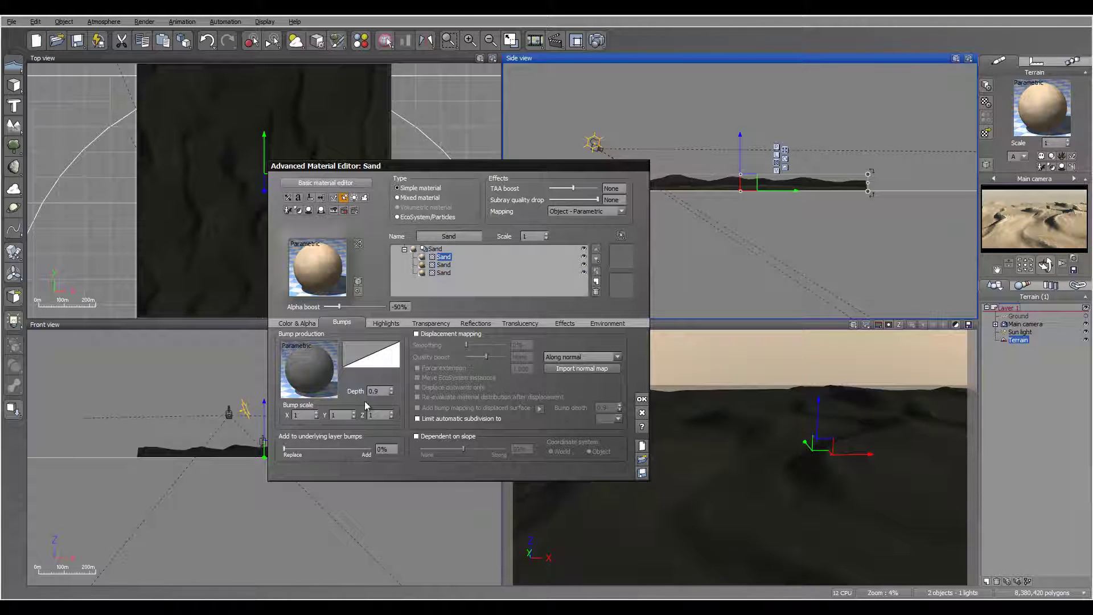
{"action": "left_click_drag", "start_coordinate": [284, 449], "coordinate": [367, 449]}
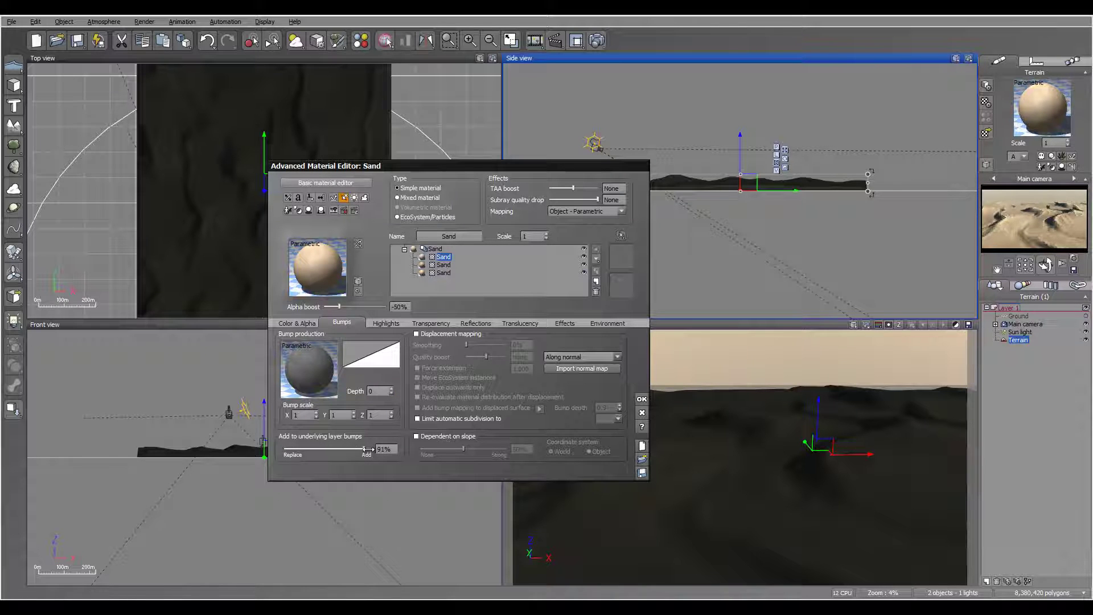
{"action": "left_click", "coordinate": [411, 305]}
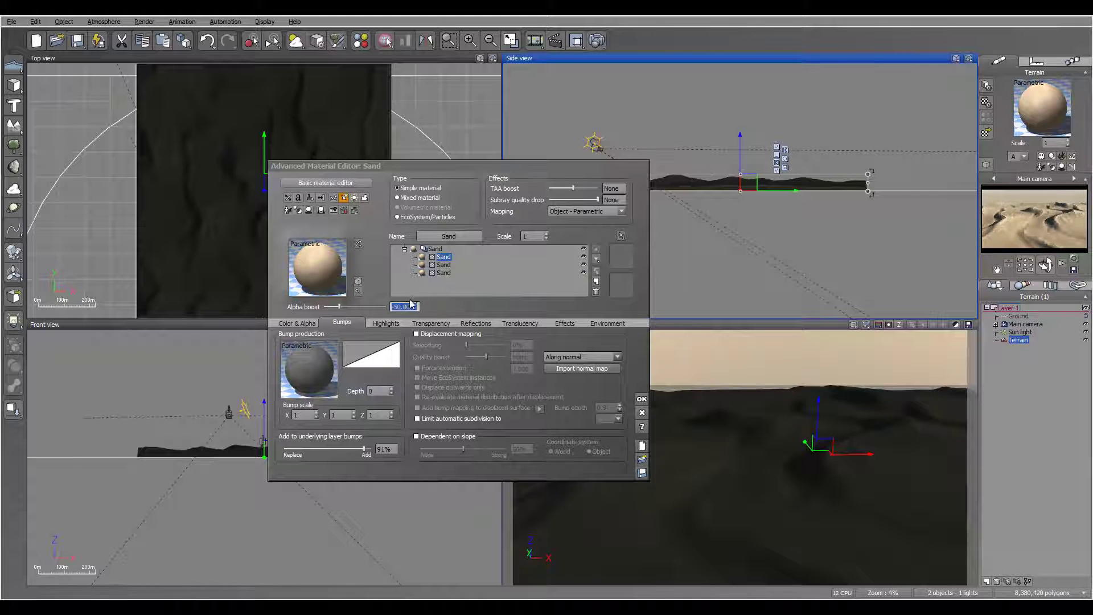
{"action": "type", "text": "0"}
{"action": "key", "text": "Return"}
Set the top Sand layer's global transparency to 100%, enable variable transparency and open its transparency function for editing
{"action": "left_click", "coordinate": [431, 322]}
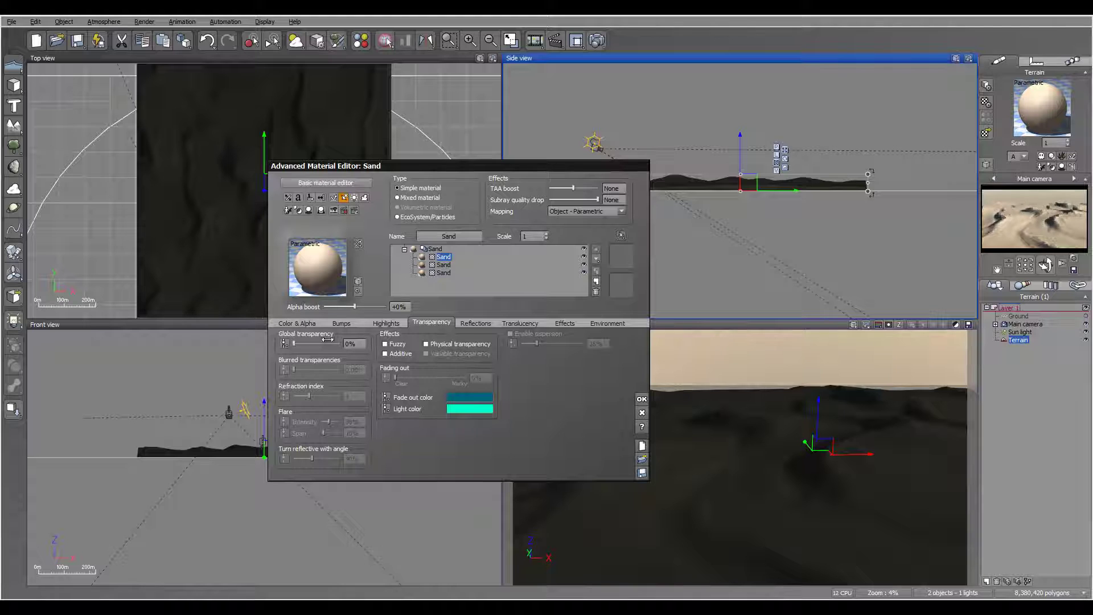
{"action": "left_click_drag", "start_coordinate": [294, 342], "coordinate": [340, 343]}
{"action": "left_click", "coordinate": [426, 353]}
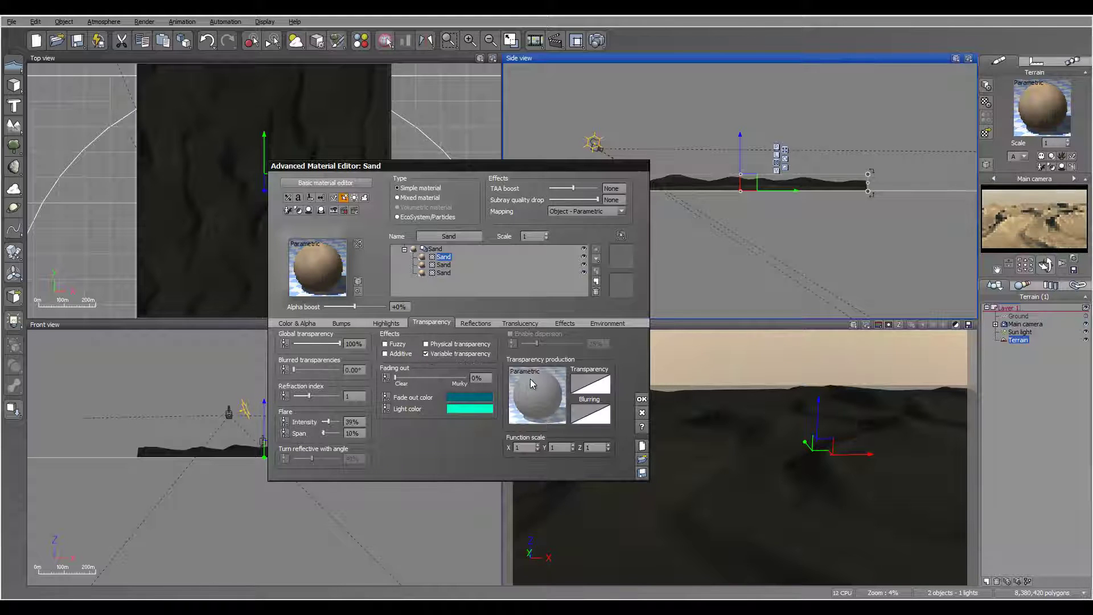
{"action": "right_click", "coordinate": [536, 395]}
{"action": "left_click", "coordinate": [555, 401]}
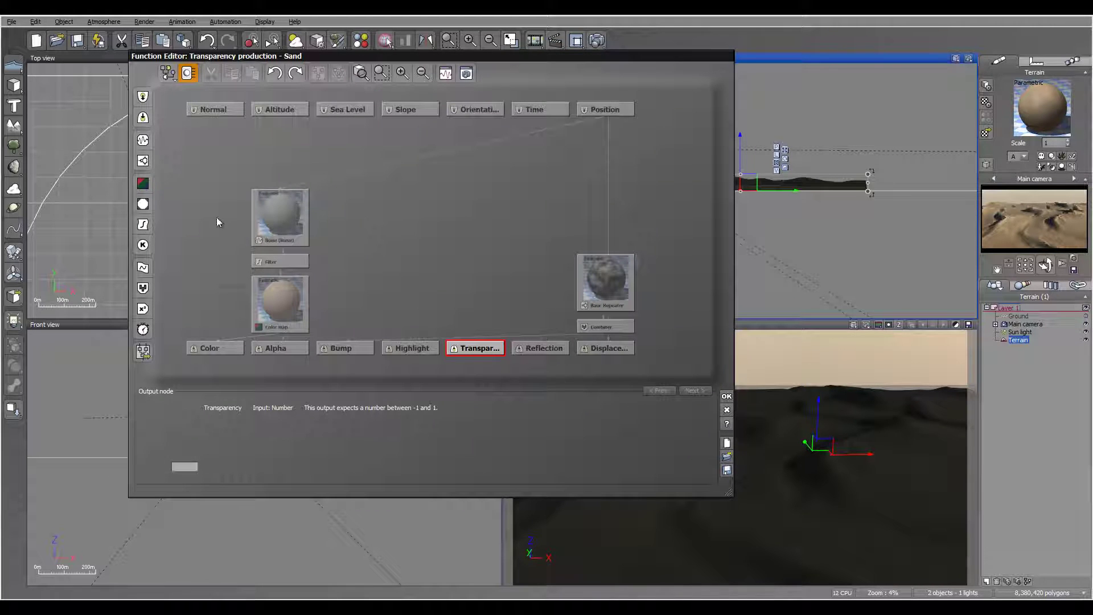
Feed the top Sand layer's transparency output with a projected texture map using Bilinear interpolation and the image Dunedepost.tif
{"action": "left_click", "coordinate": [143, 204]}
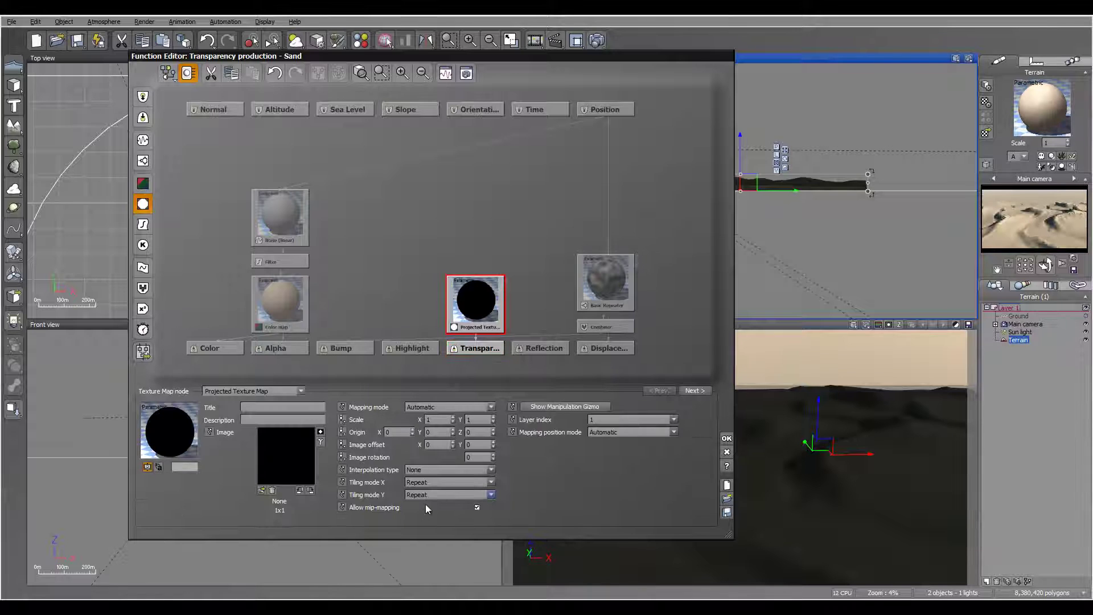
{"action": "left_click", "coordinate": [438, 472]}
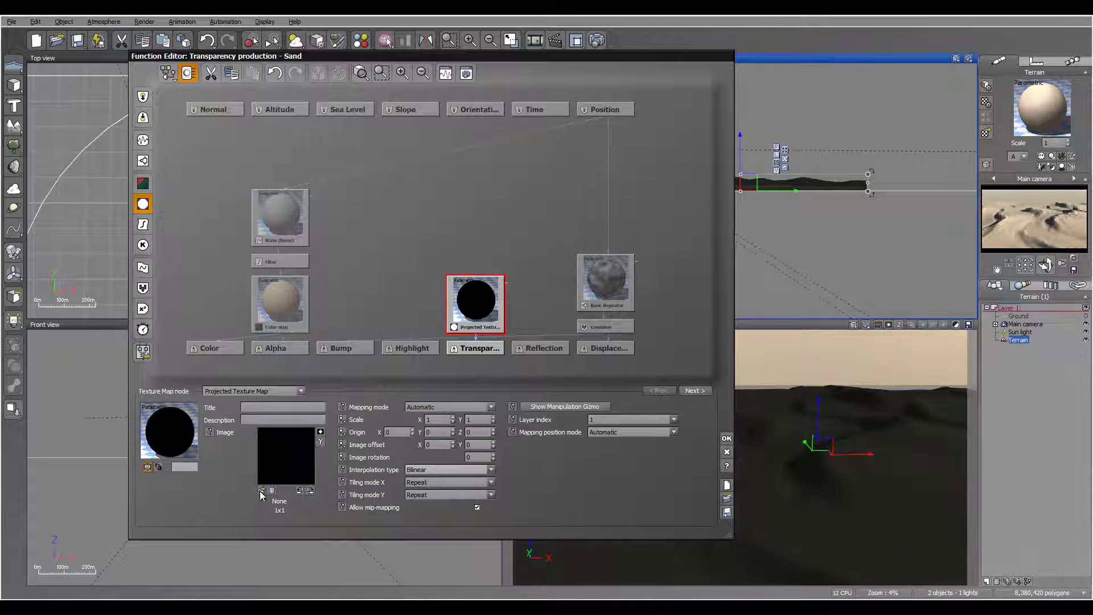
{"action": "left_click", "coordinate": [261, 490]}
{"action": "left_click", "coordinate": [620, 496]}
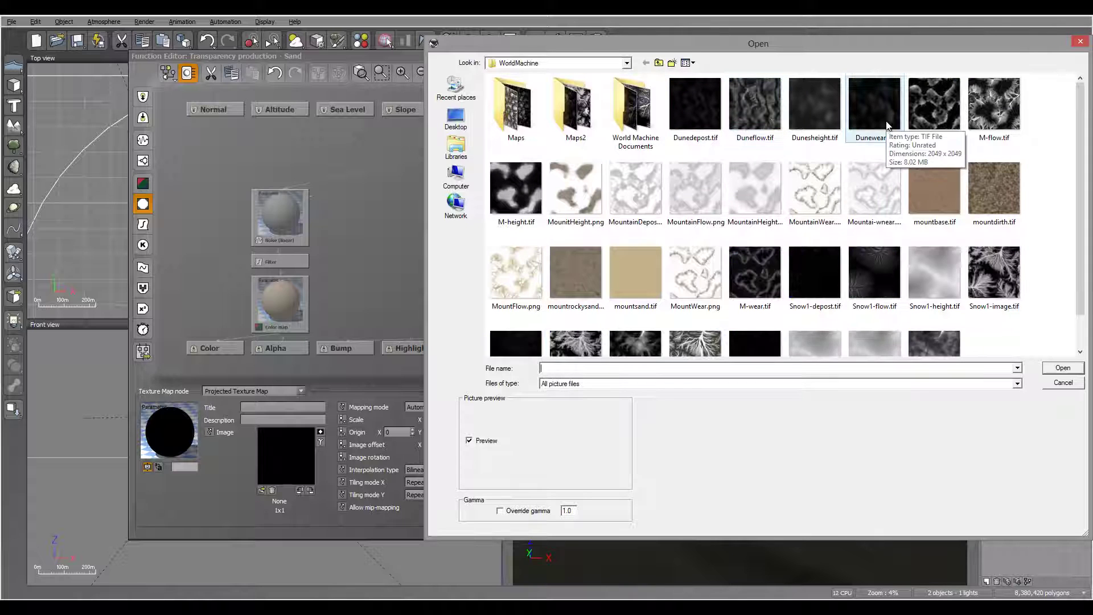
{"action": "left_click", "coordinate": [704, 119]}
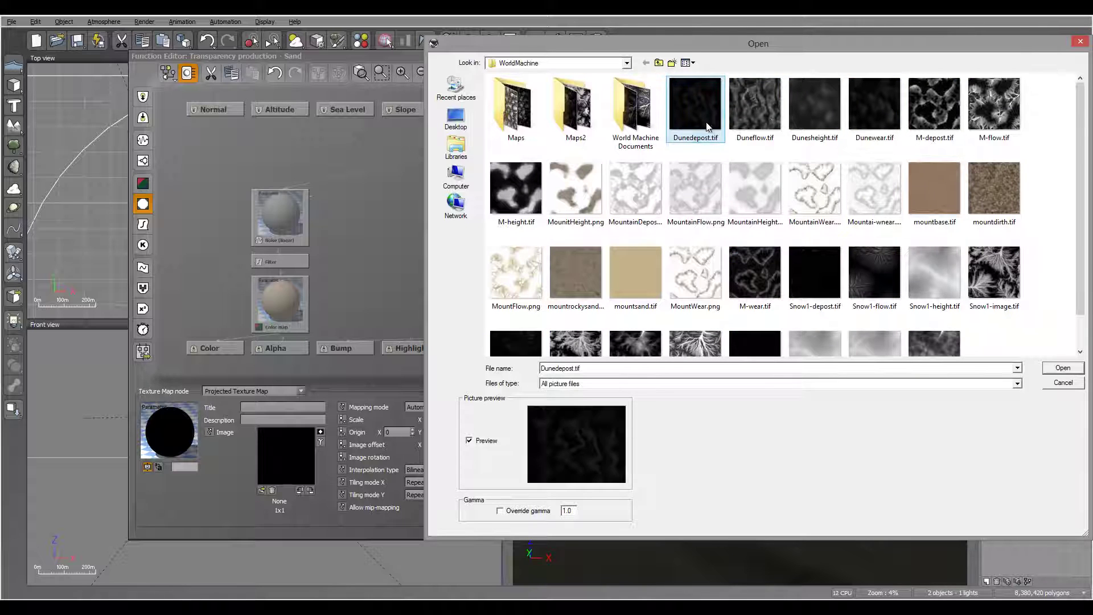
{"action": "left_click", "coordinate": [1060, 369]}
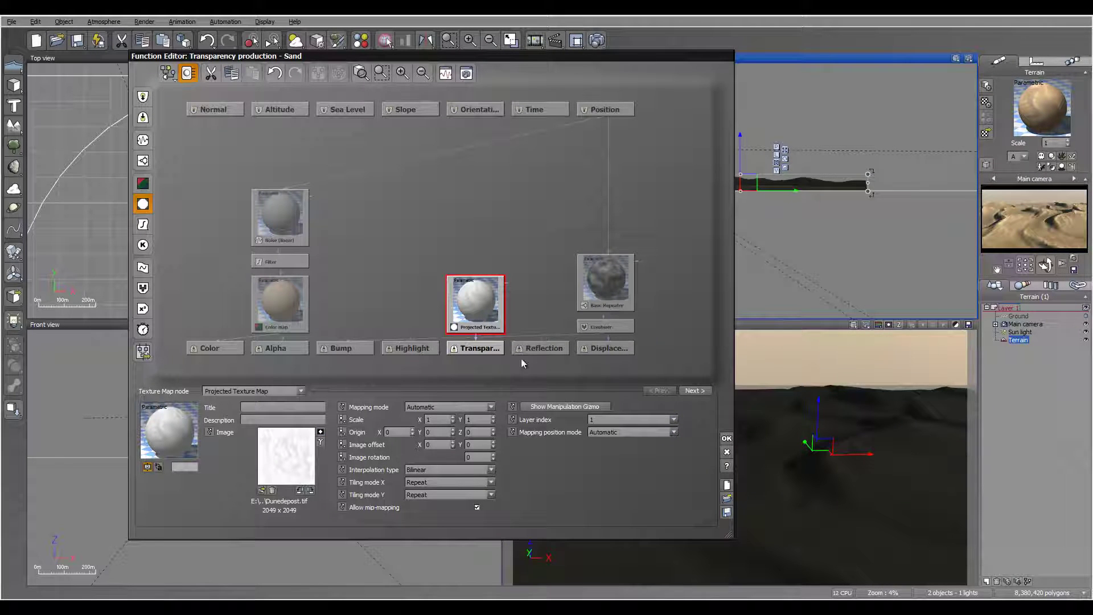
Insert a filter between the texture map and transparency output, bend its curve with a keypoint at about X 0.06, Y -0.54, and accept the function
{"action": "left_click_drag", "start_coordinate": [479, 316], "coordinate": [478, 208]}
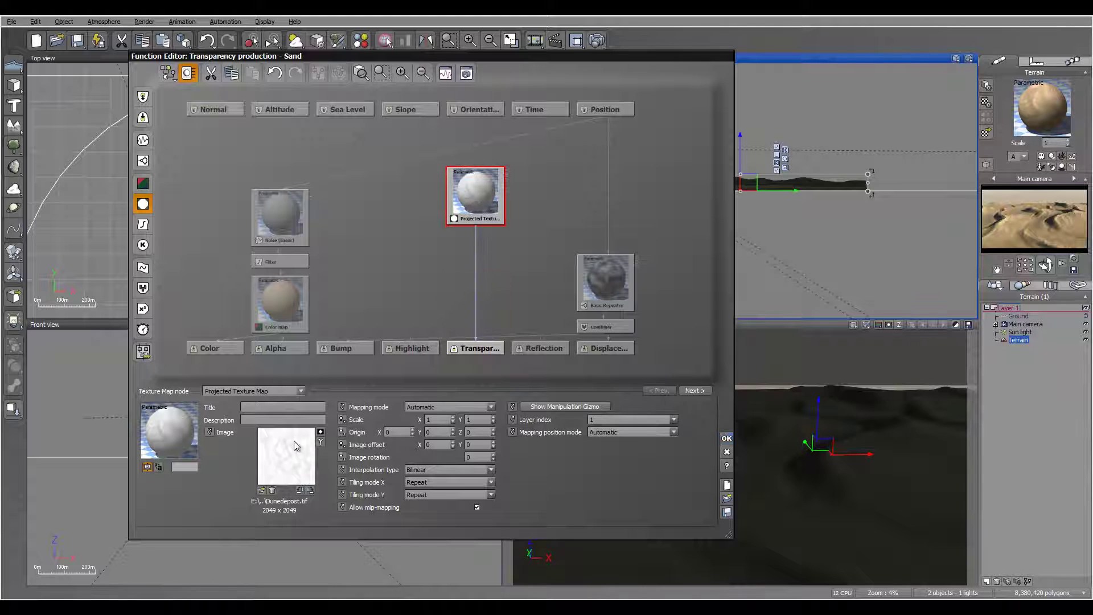
{"action": "left_click", "coordinate": [476, 286]}
{"action": "left_click", "coordinate": [143, 225]}
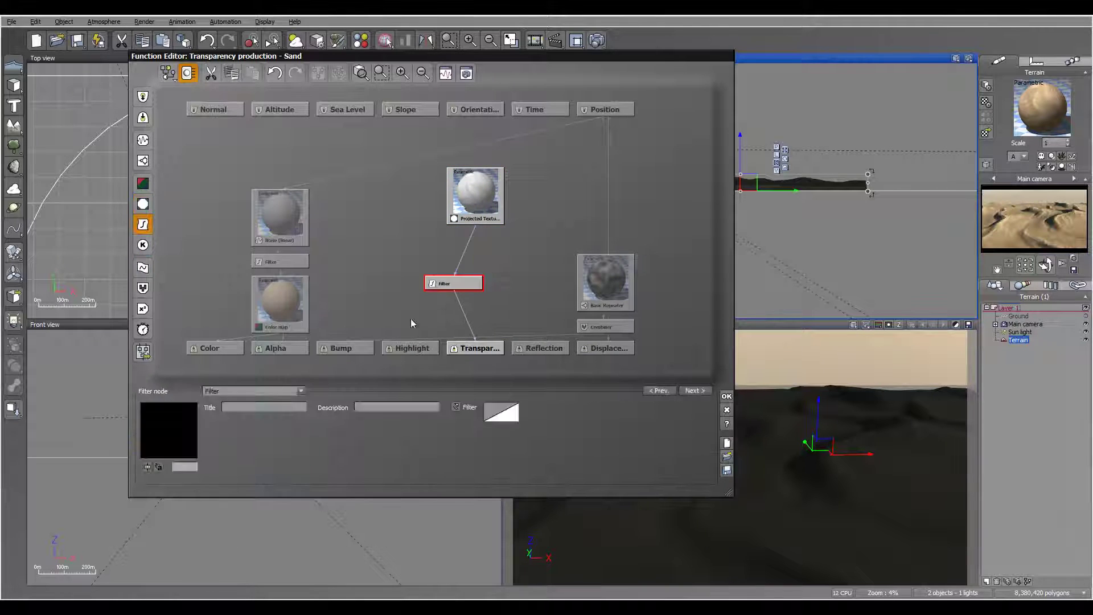
{"action": "right_click", "coordinate": [507, 421]}
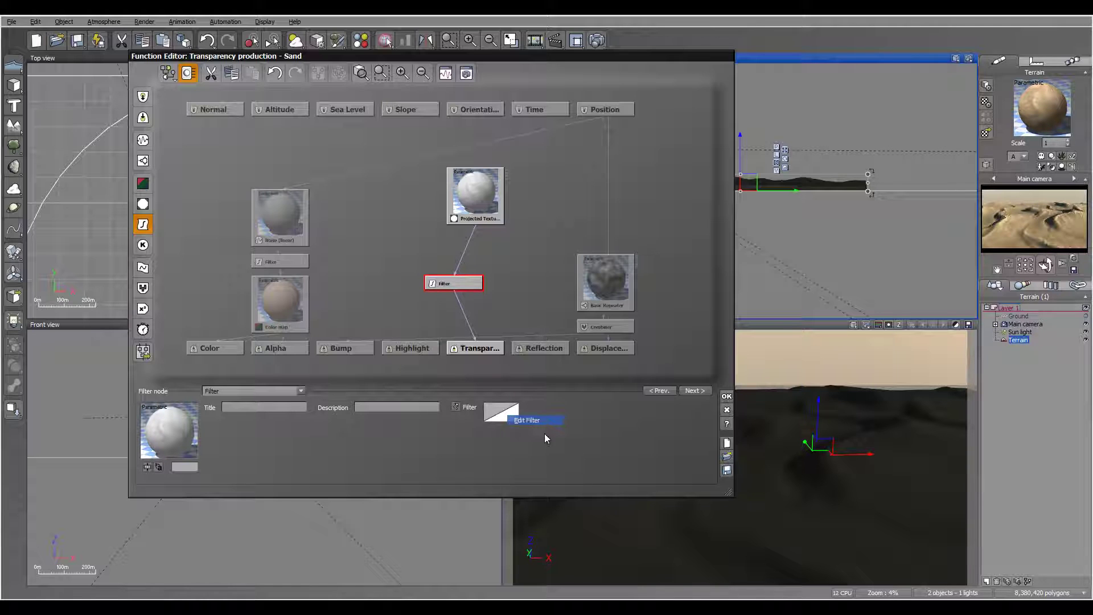
{"action": "left_click", "coordinate": [527, 421]}
{"action": "left_click", "coordinate": [686, 253]}
{"action": "left_click_drag", "start_coordinate": [686, 253], "coordinate": [721, 275]}
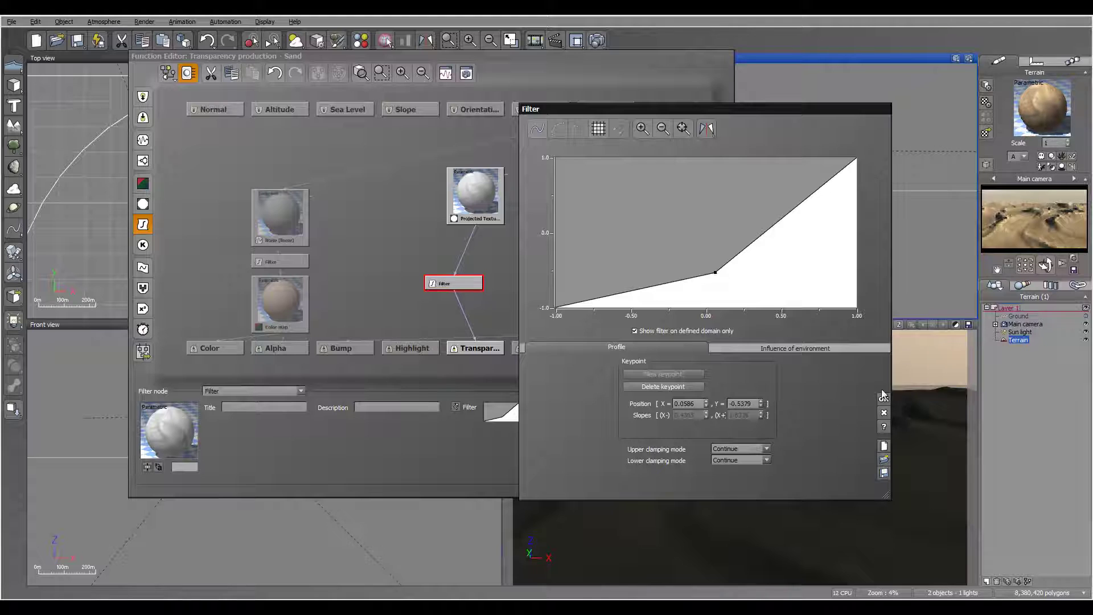
{"action": "left_click", "coordinate": [883, 395]}
{"action": "left_click", "coordinate": [726, 400]}
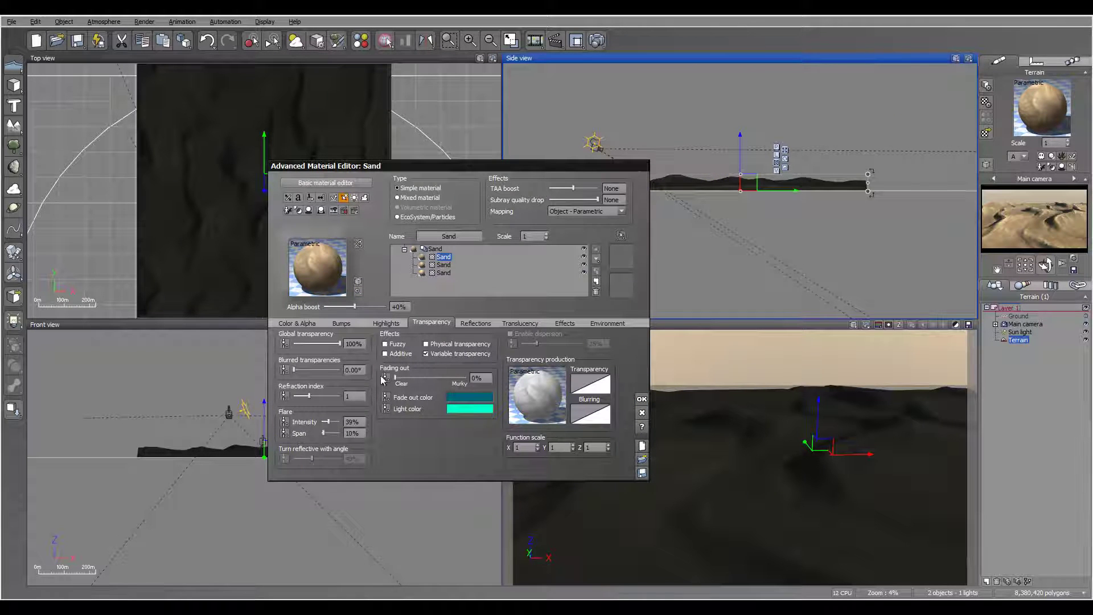
Add Soft Dunes as a new layer above the existing Sand layers and make it a simple material
{"action": "left_click", "coordinate": [341, 322]}
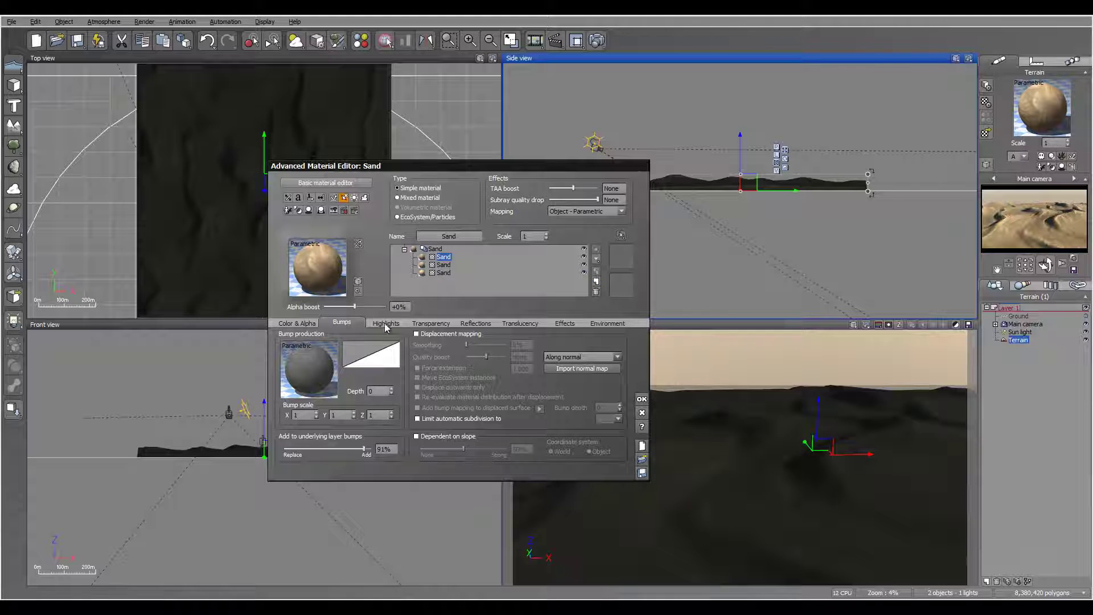
{"action": "left_click", "coordinate": [296, 323]}
{"action": "left_click", "coordinate": [342, 323]}
{"action": "left_click", "coordinate": [595, 282]}
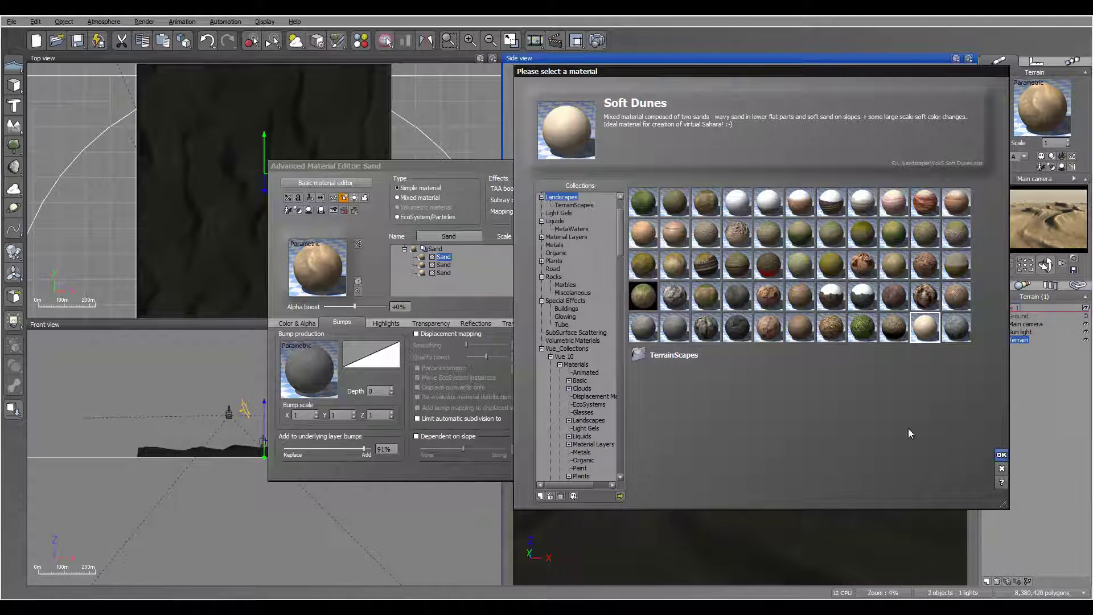
{"action": "key", "text": "Return"}
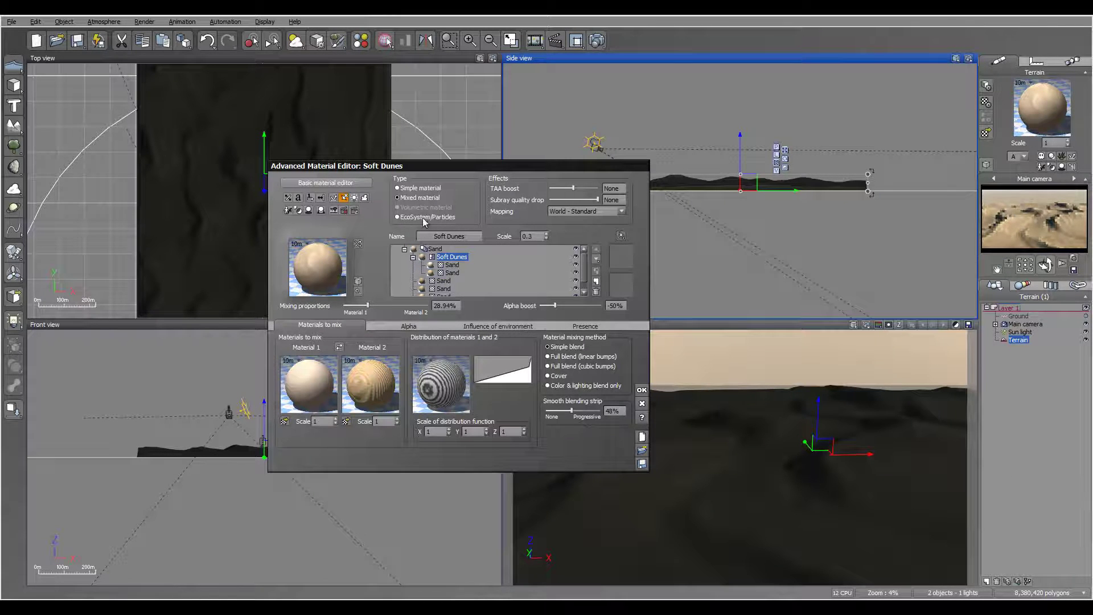
{"action": "left_click", "coordinate": [412, 189]}
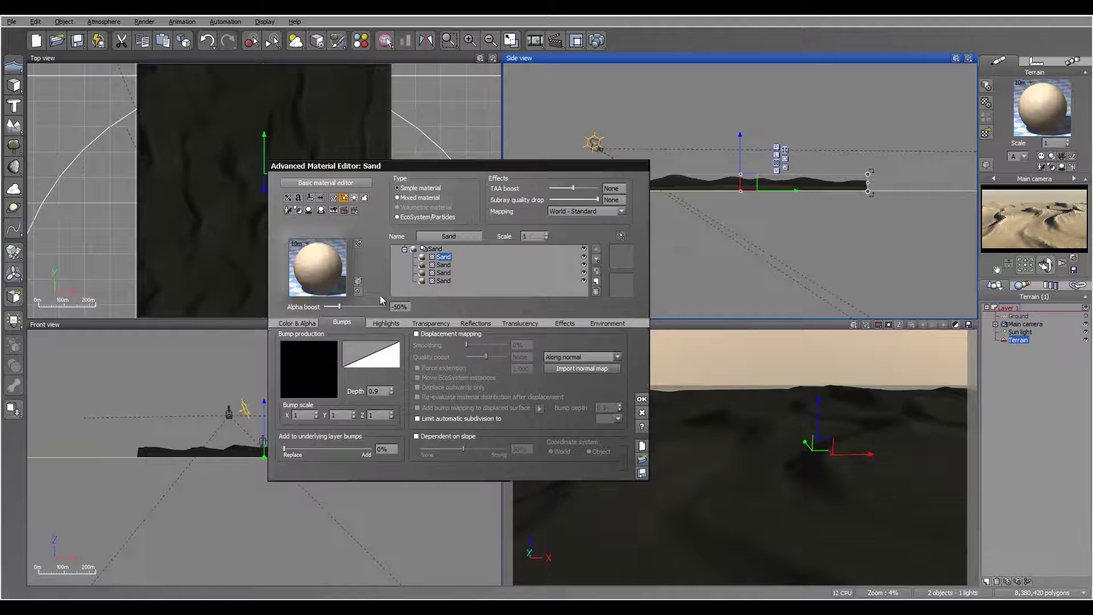
Set the new top Sand layer's bump depth to 0 and its mapping to Object - Parametric
{"action": "double_click", "coordinate": [382, 391]}
{"action": "type", "text": "0"}
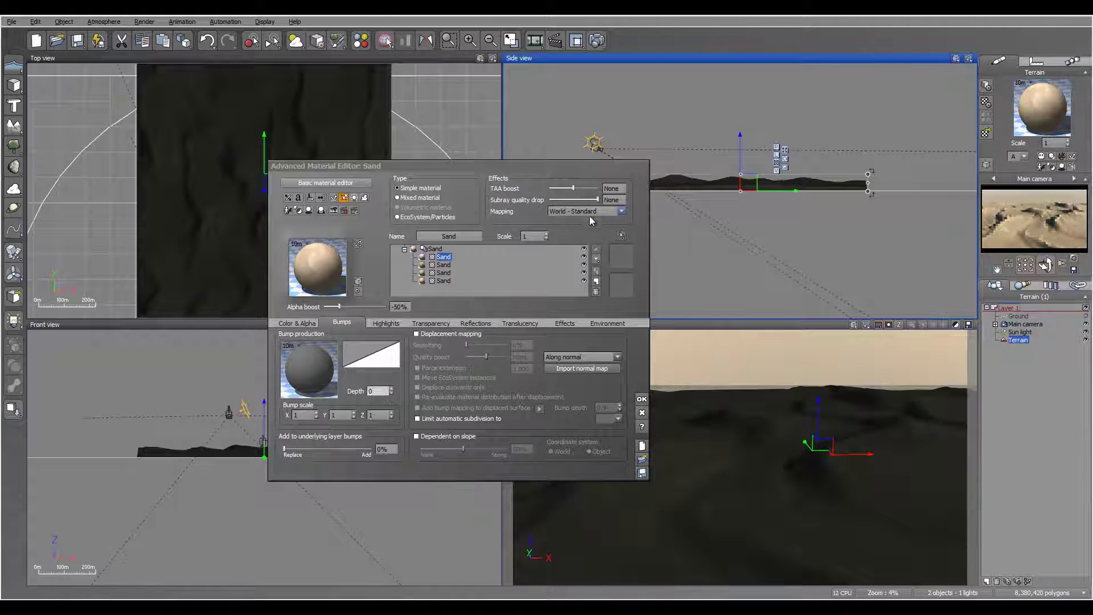
{"action": "left_click", "coordinate": [621, 211]}
{"action": "left_click", "coordinate": [600, 278]}
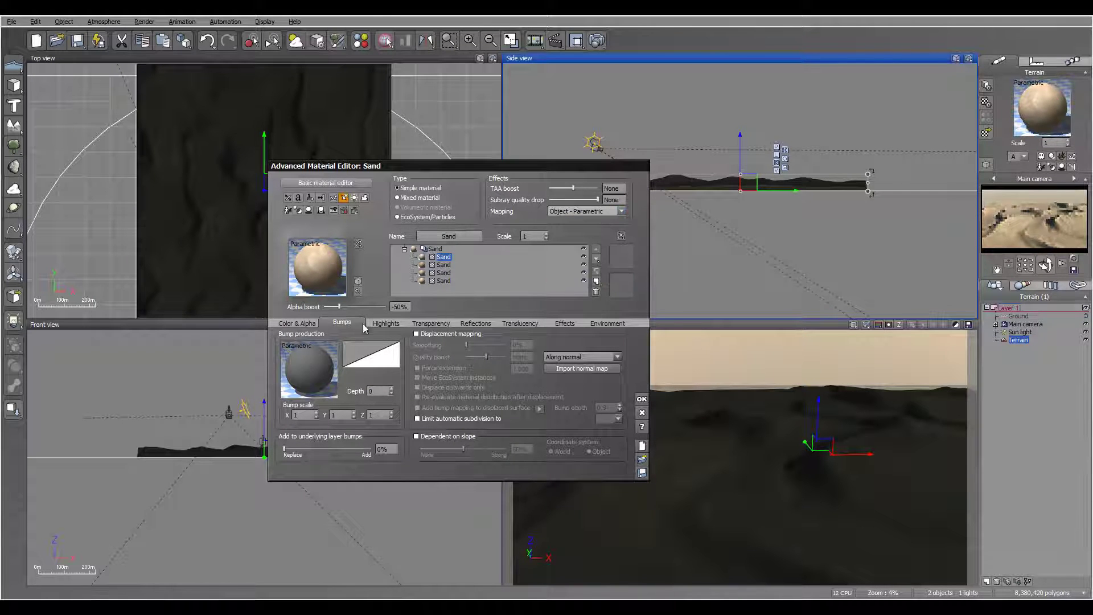
Set the new top Sand layer's global transparency to 100%, enable variable transparency and open its transparency function for editing
{"action": "left_click", "coordinate": [284, 323]}
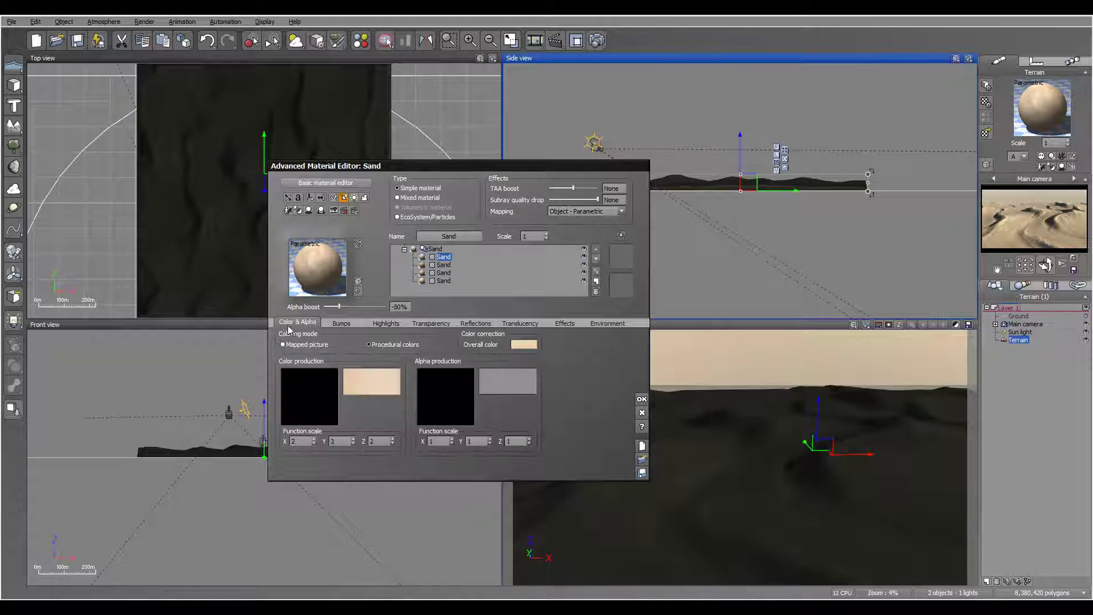
{"action": "left_click", "coordinate": [338, 323]}
{"action": "left_click", "coordinate": [432, 324]}
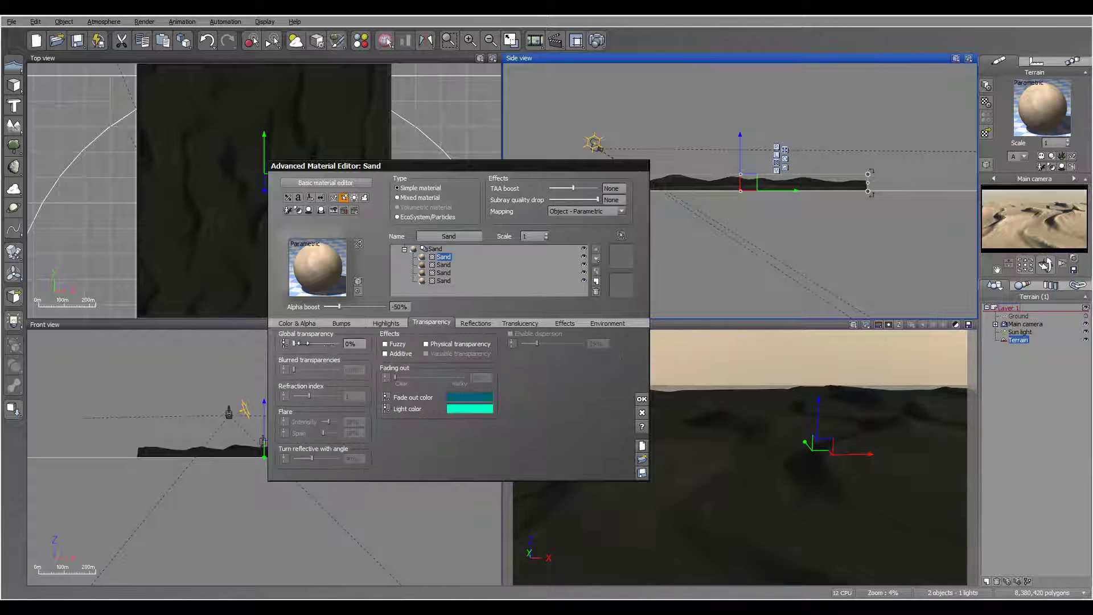
{"action": "right_click", "coordinate": [558, 402]}
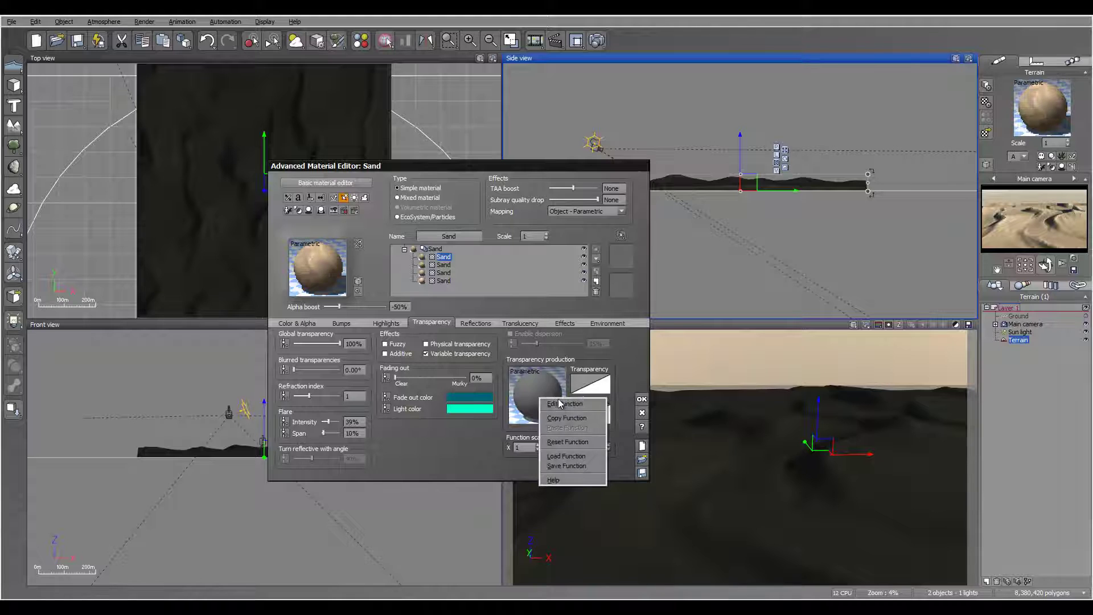
{"action": "left_click", "coordinate": [564, 405]}
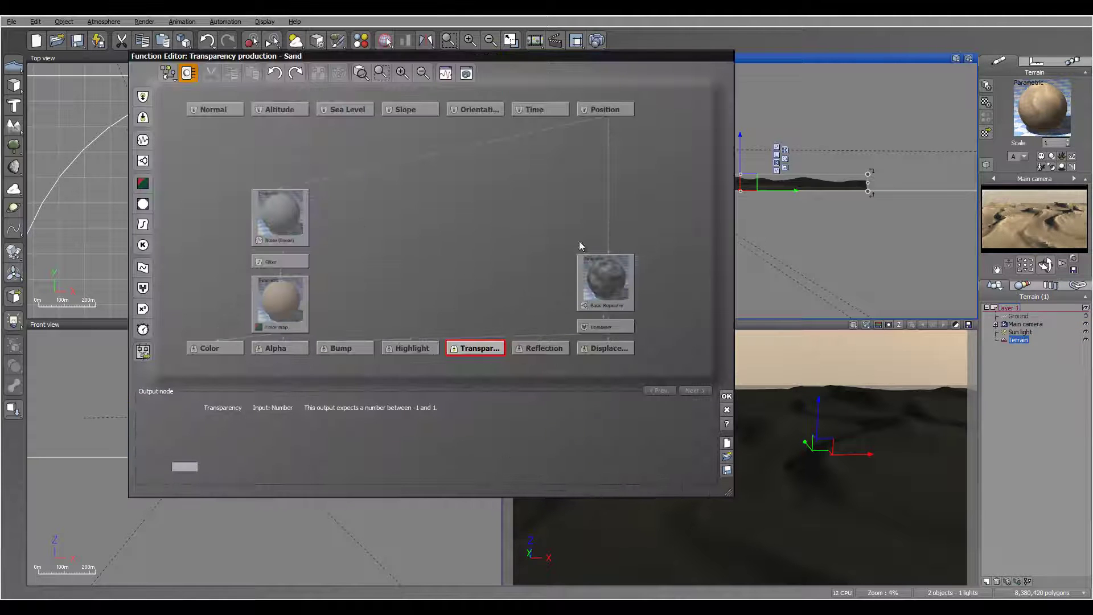
Drive the layer's transparency with a projected texture map using Bilinear interpolation and the image Dunewear.tif, and accept the function
{"action": "left_click", "coordinate": [143, 204]}
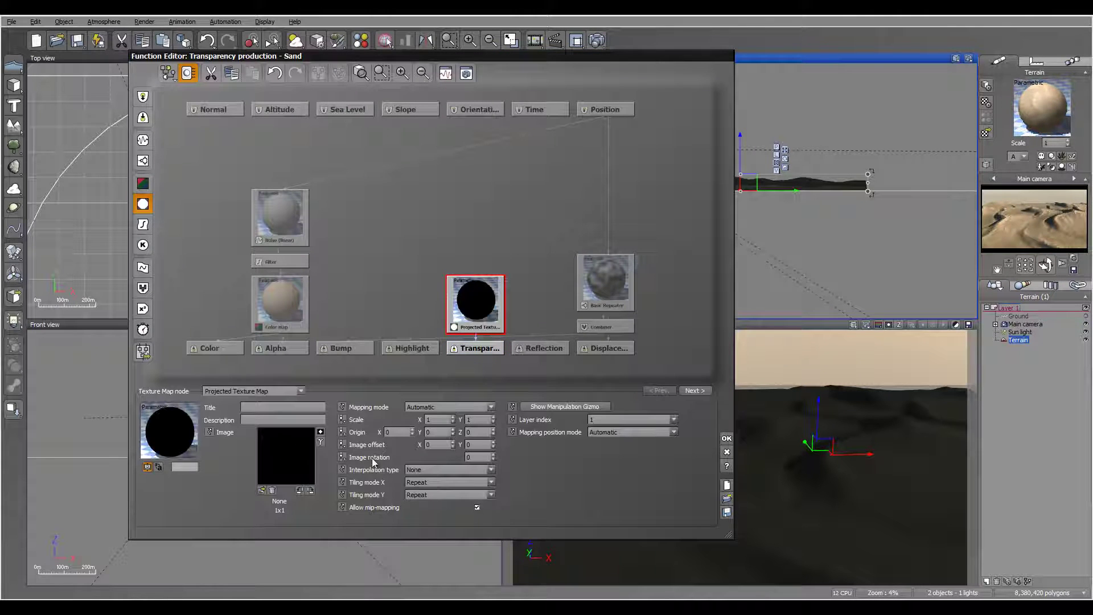
{"action": "left_click", "coordinate": [462, 469]}
{"action": "left_click", "coordinate": [453, 488]}
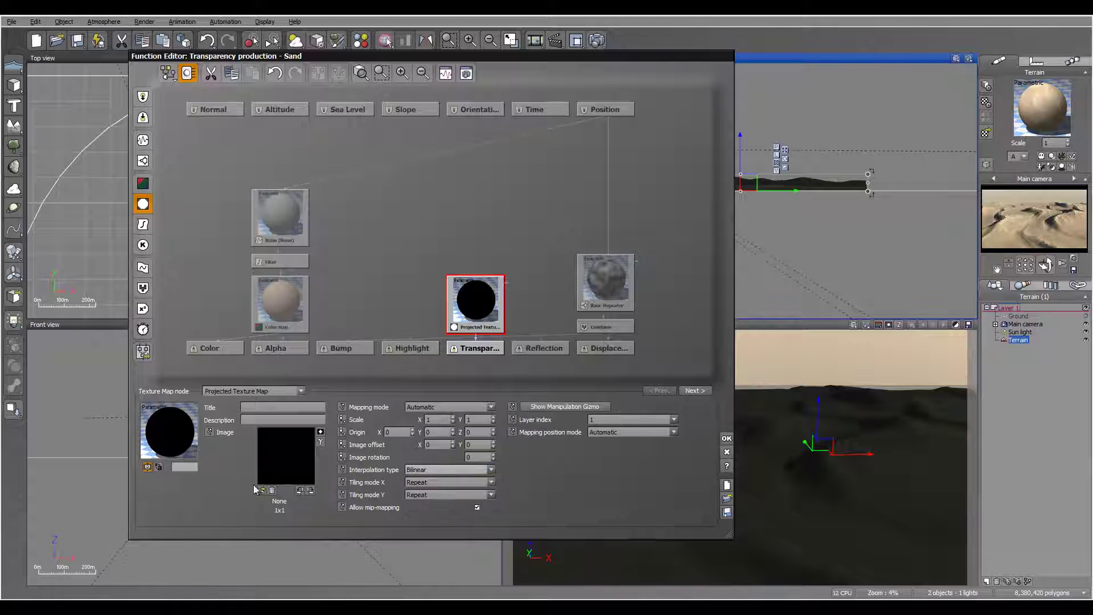
{"action": "left_click", "coordinate": [262, 490]}
{"action": "left_click", "coordinate": [619, 496]}
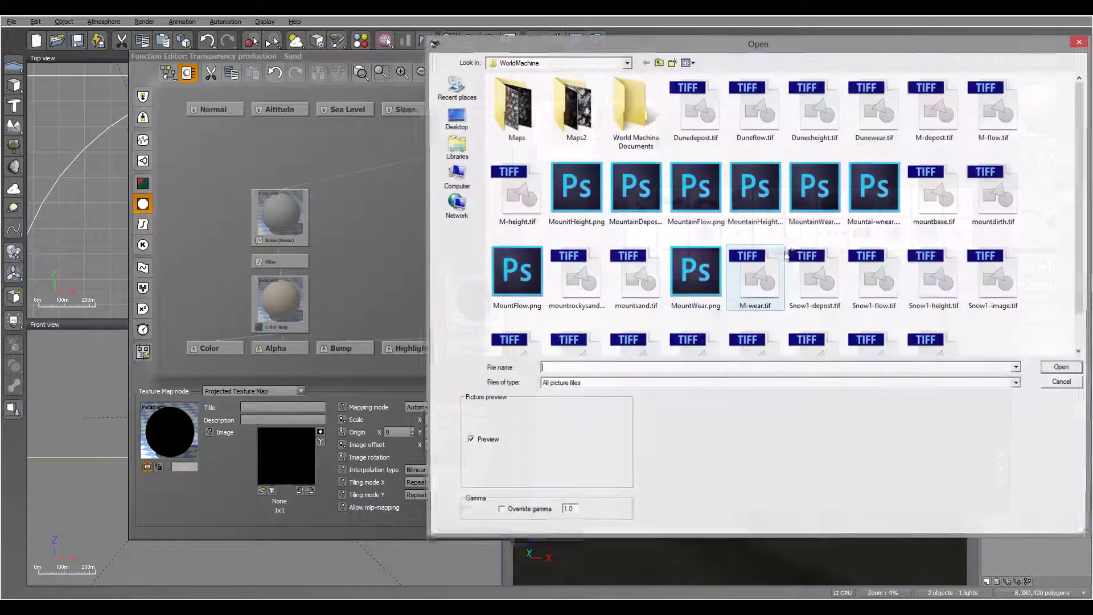
{"action": "left_click", "coordinate": [874, 106]}
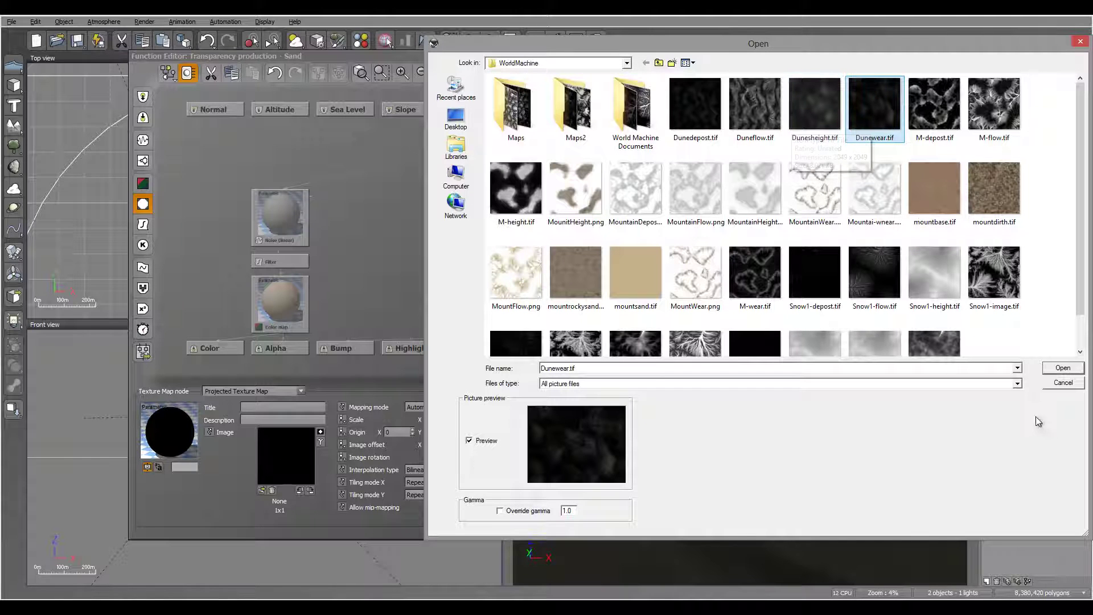
{"action": "left_click", "coordinate": [1062, 369]}
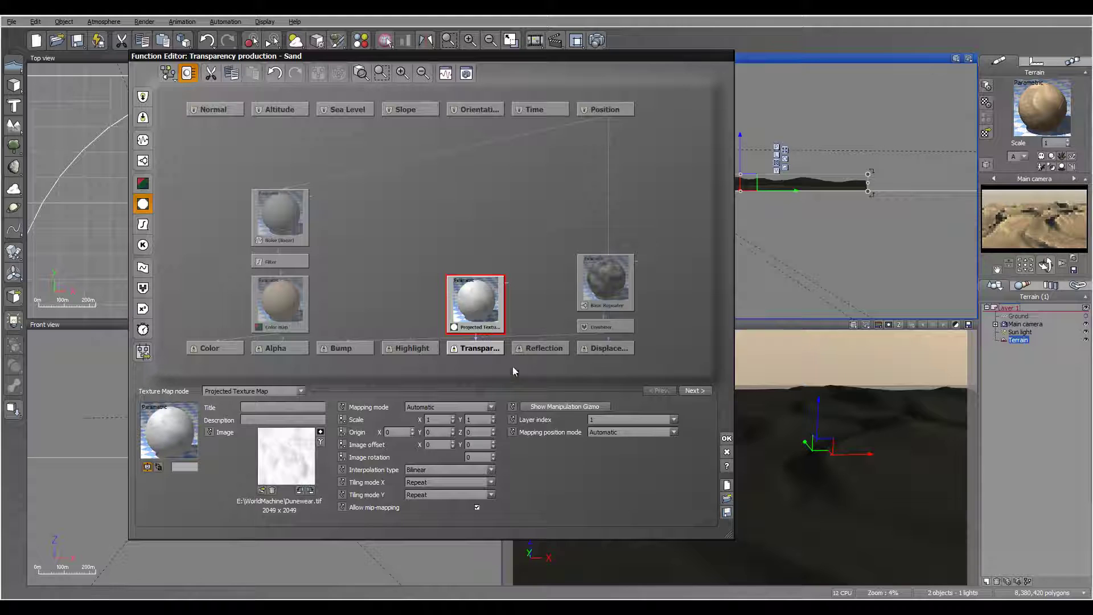
{"action": "left_click_drag", "start_coordinate": [478, 291], "coordinate": [475, 263]}
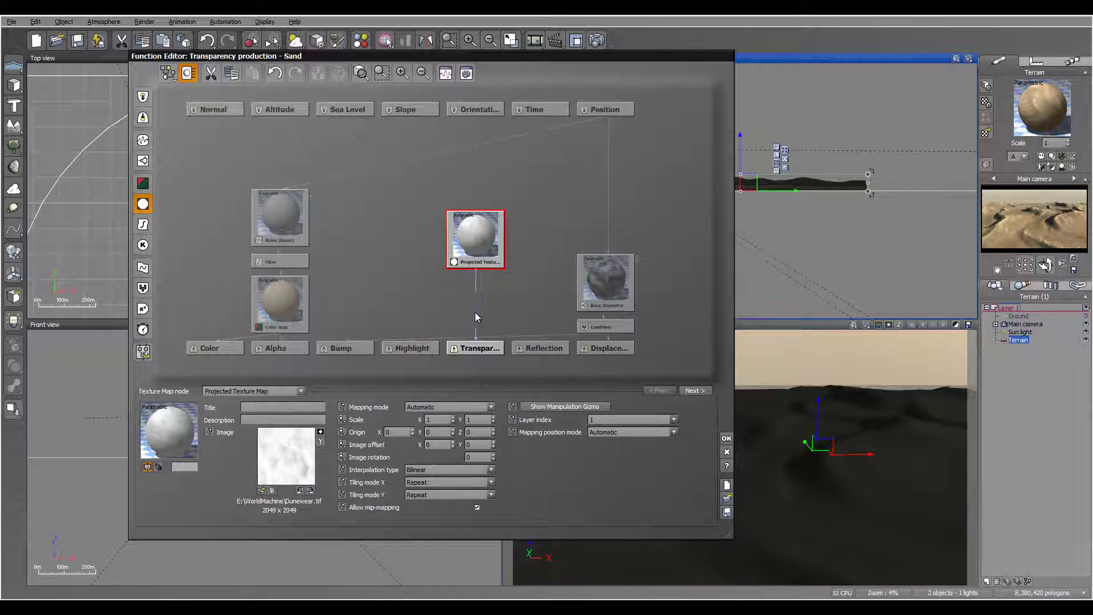
{"action": "left_click", "coordinate": [726, 439]}
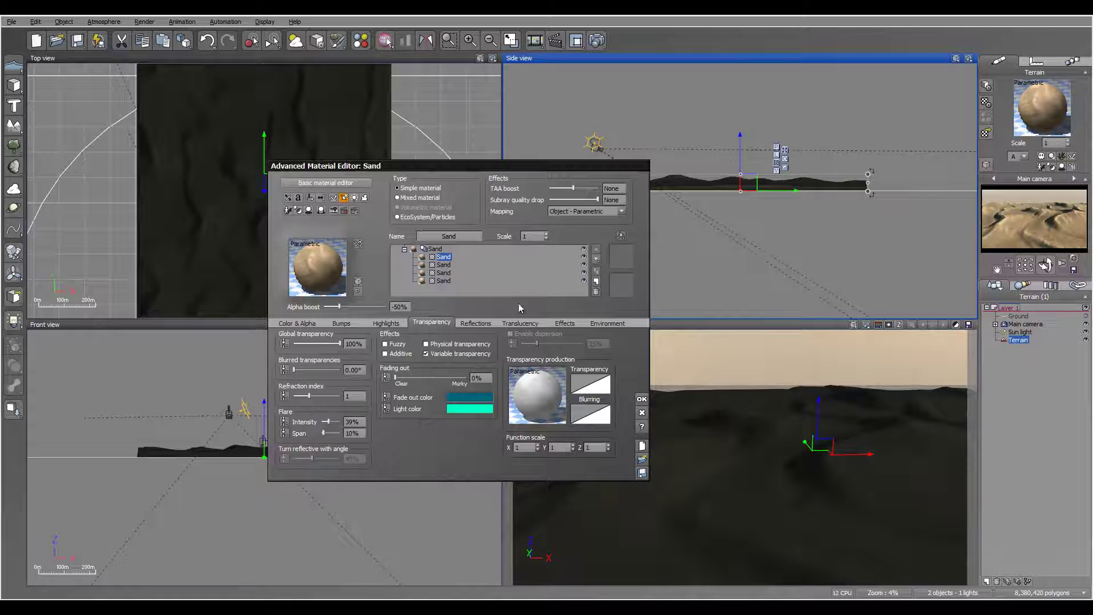
Render the scene to check the layered dunes, close the render display and accept the material
{"action": "left_click", "coordinate": [597, 40]}
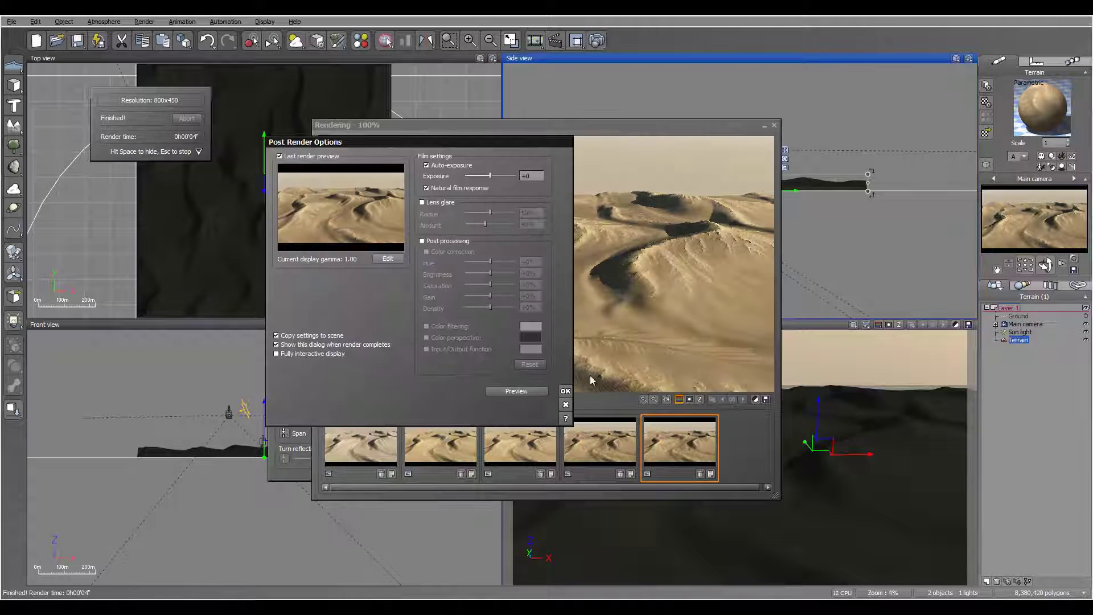
{"action": "left_click", "coordinate": [565, 392]}
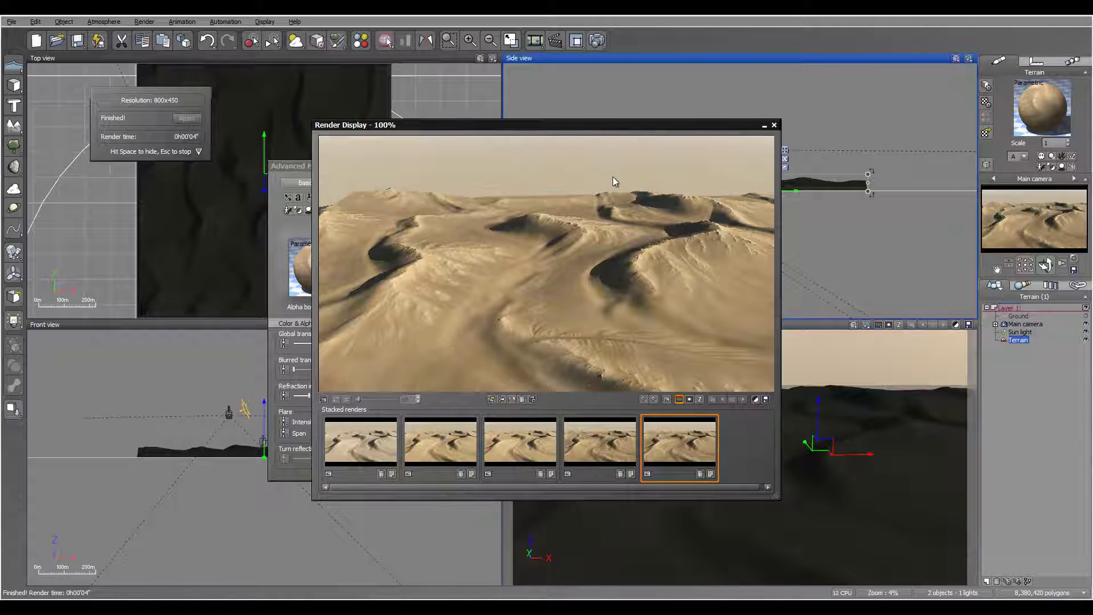
{"action": "left_click", "coordinate": [774, 126]}
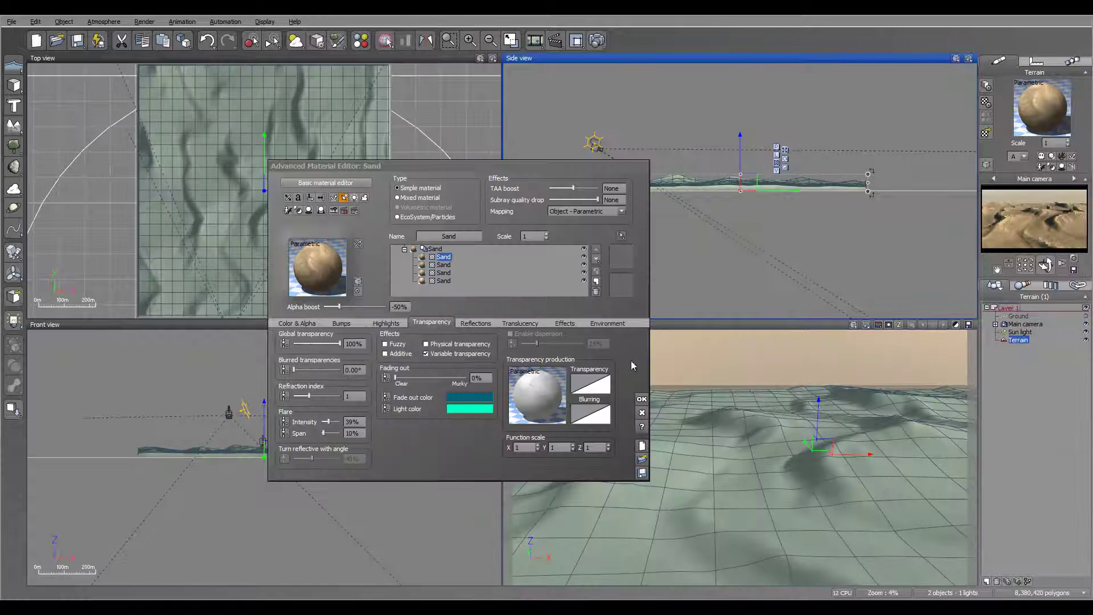
{"action": "left_click", "coordinate": [641, 397]}
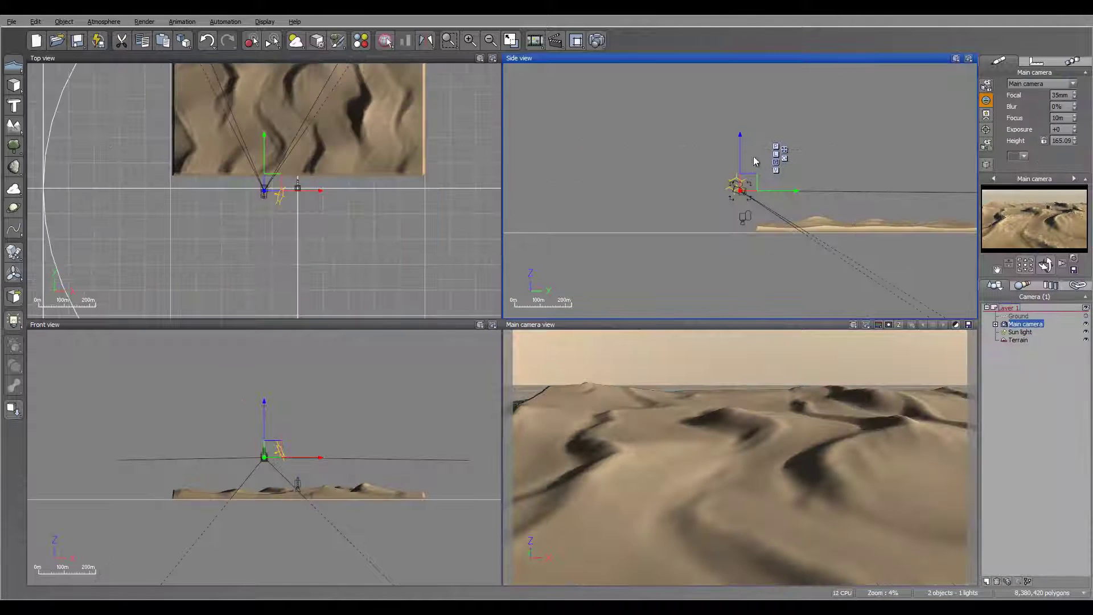
Lower the main camera to a height of about 104 m, shift it slightly sideways and tilt it up to frame more sky above the dunes
{"action": "scroll", "coordinate": [753, 162], "scroll_direction": "up", "scroll_amount": 3}
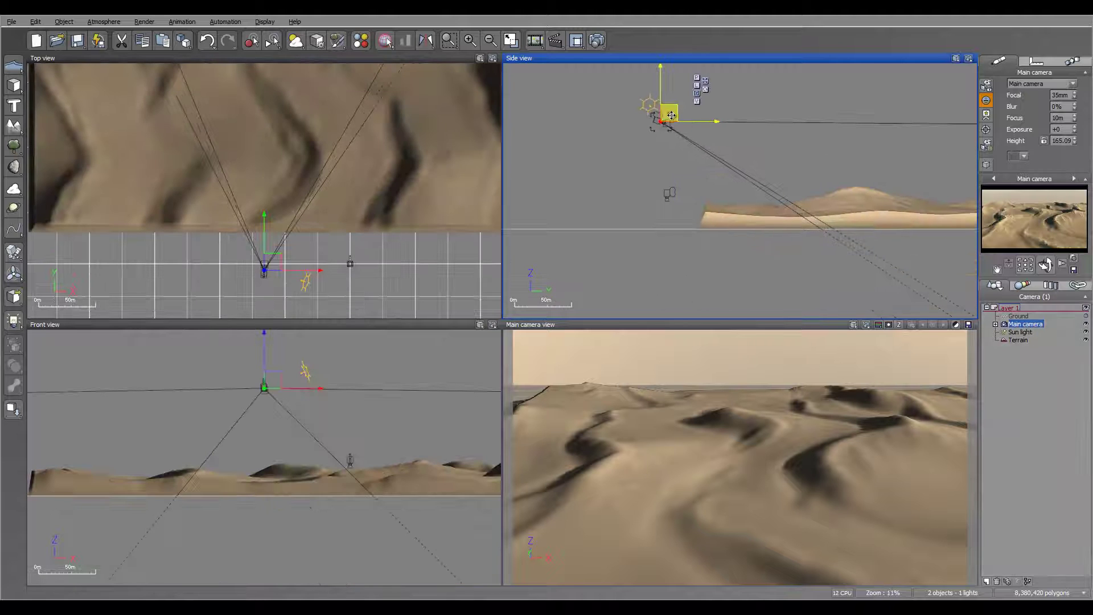
{"action": "left_click_drag", "start_coordinate": [693, 120], "coordinate": [689, 173]}
{"action": "mouse_move", "coordinate": [269, 241]}
{"action": "left_mouse_down"}
{"action": "mouse_move", "coordinate": [329, 234]}
{"action": "mouse_move", "coordinate": [290, 238]}
{"action": "mouse_move", "coordinate": [293, 251]}
{"action": "mouse_move", "coordinate": [281, 251]}
{"action": "left_mouse_up"}
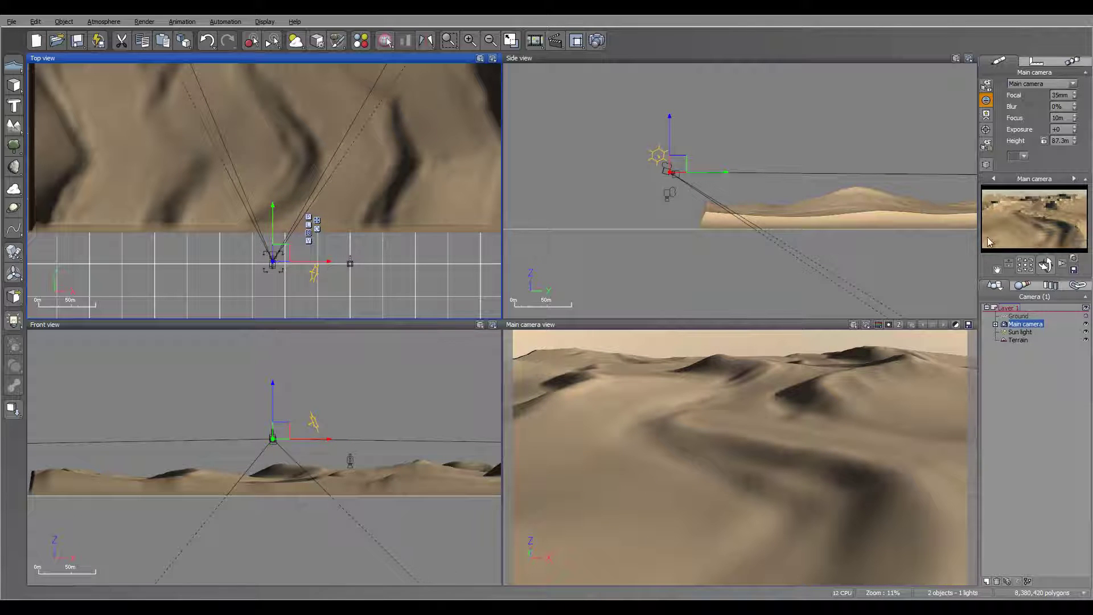
{"action": "left_click_drag", "start_coordinate": [1051, 268], "coordinate": [1050, 253]}
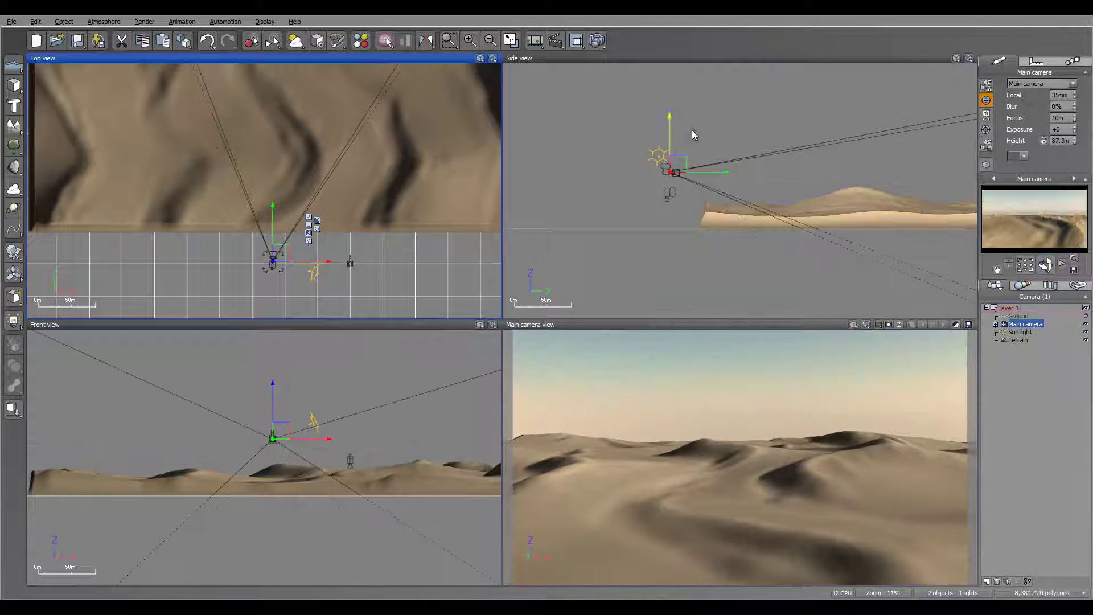
{"action": "left_click_drag", "start_coordinate": [677, 160], "coordinate": [671, 151]}
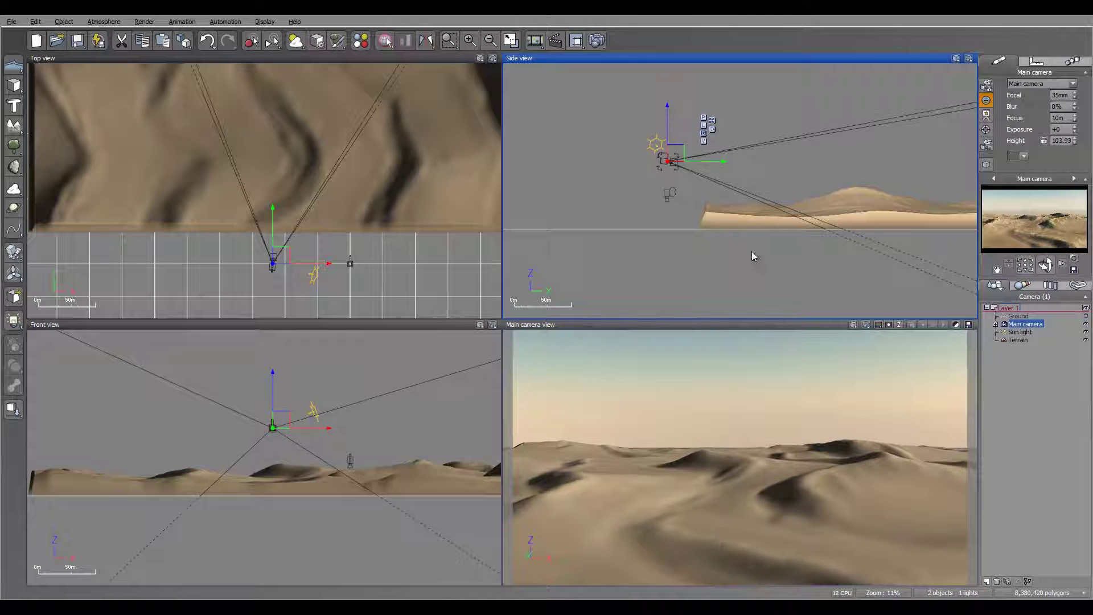
Tilt the main camera downward and move it sideways along the terrain's near edge to reframe the dunes
{"action": "left_click_drag", "start_coordinate": [1048, 264], "coordinate": [1047, 274]}
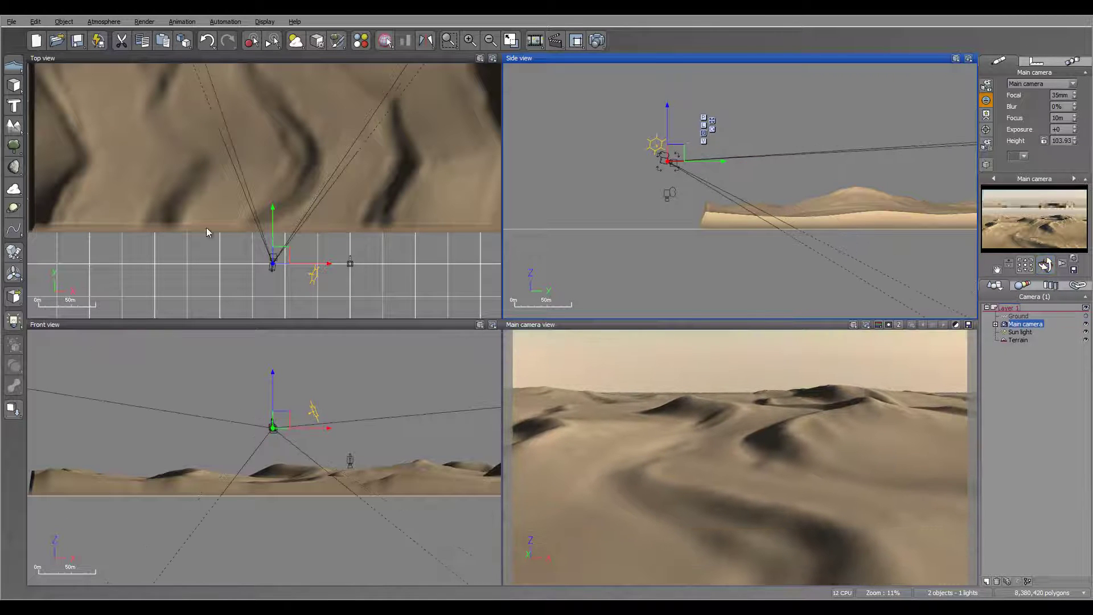
{"action": "left_click_drag", "start_coordinate": [280, 259], "coordinate": [154, 253]}
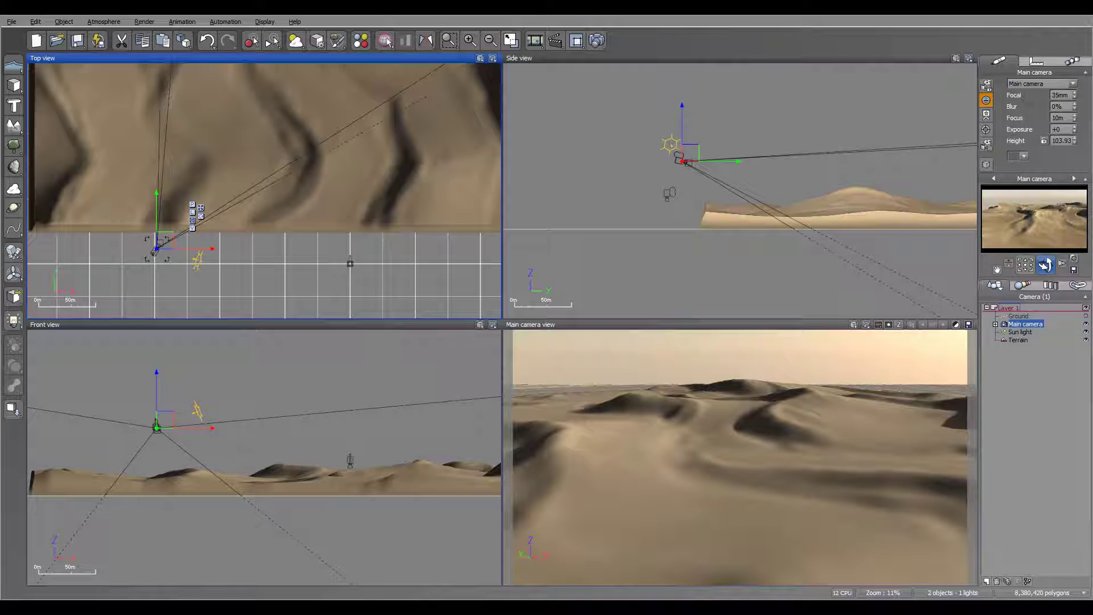
Move the sun light forward to the terrain's near edge and raise it slightly to change the dune lighting
{"action": "left_click", "coordinate": [1017, 340]}
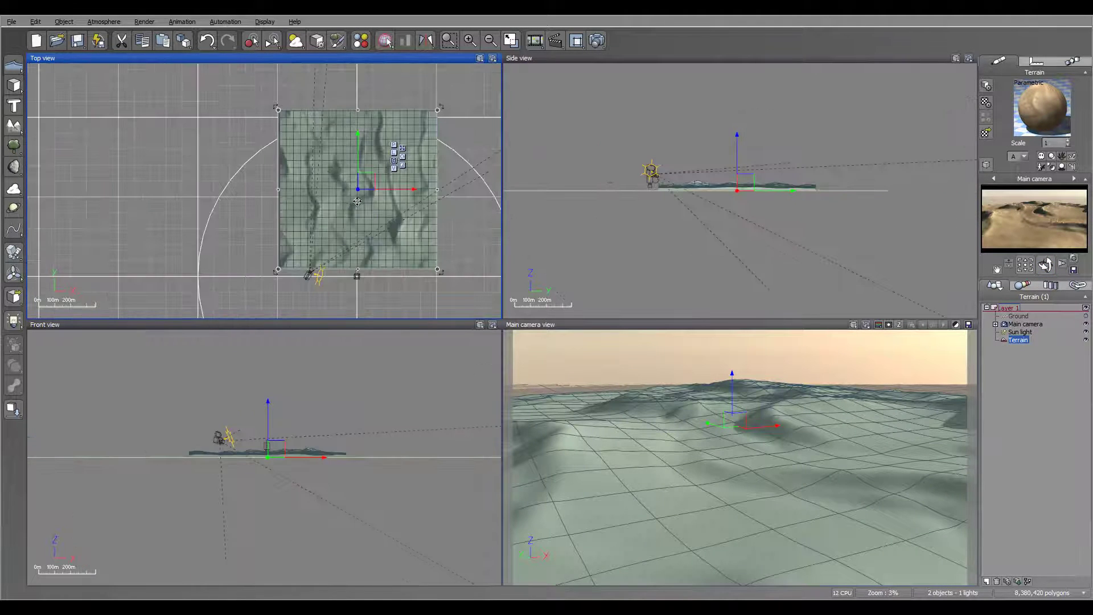
{"action": "scroll", "coordinate": [333, 271], "scroll_direction": "up", "scroll_amount": 3}
{"action": "right_click_drag", "start_coordinate": [335, 271], "coordinate": [448, 188]}
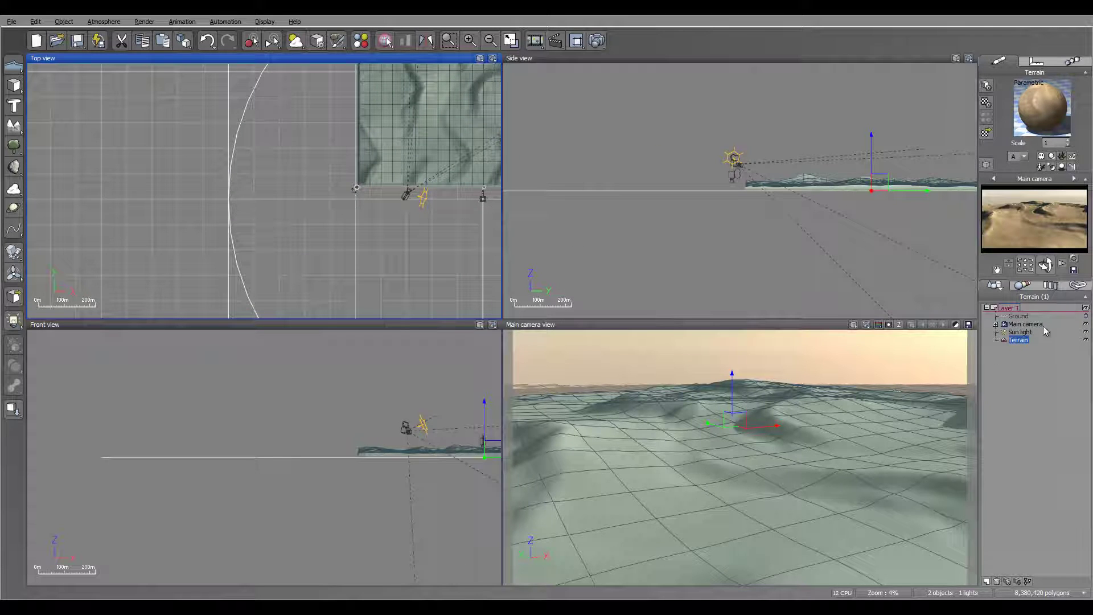
{"action": "left_click", "coordinate": [1030, 331]}
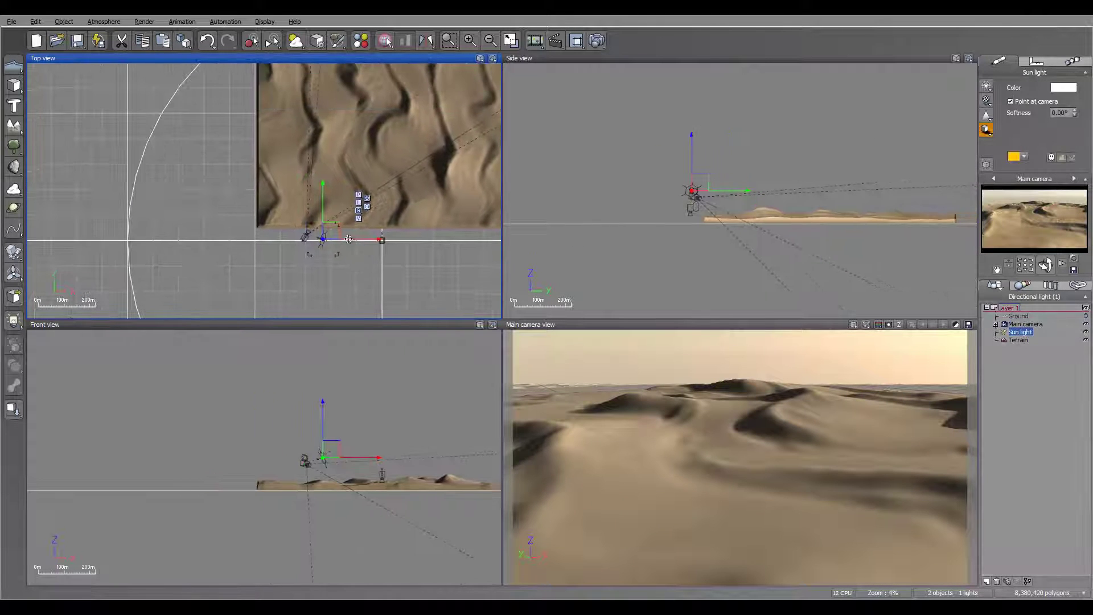
{"action": "mouse_move", "coordinate": [332, 234]}
{"action": "left_mouse_down"}
{"action": "mouse_move", "coordinate": [334, 281]}
{"action": "mouse_move", "coordinate": [323, 256]}
{"action": "mouse_move", "coordinate": [298, 254]}
{"action": "mouse_move", "coordinate": [320, 246]}
{"action": "mouse_move", "coordinate": [333, 217]}
{"action": "left_mouse_up"}
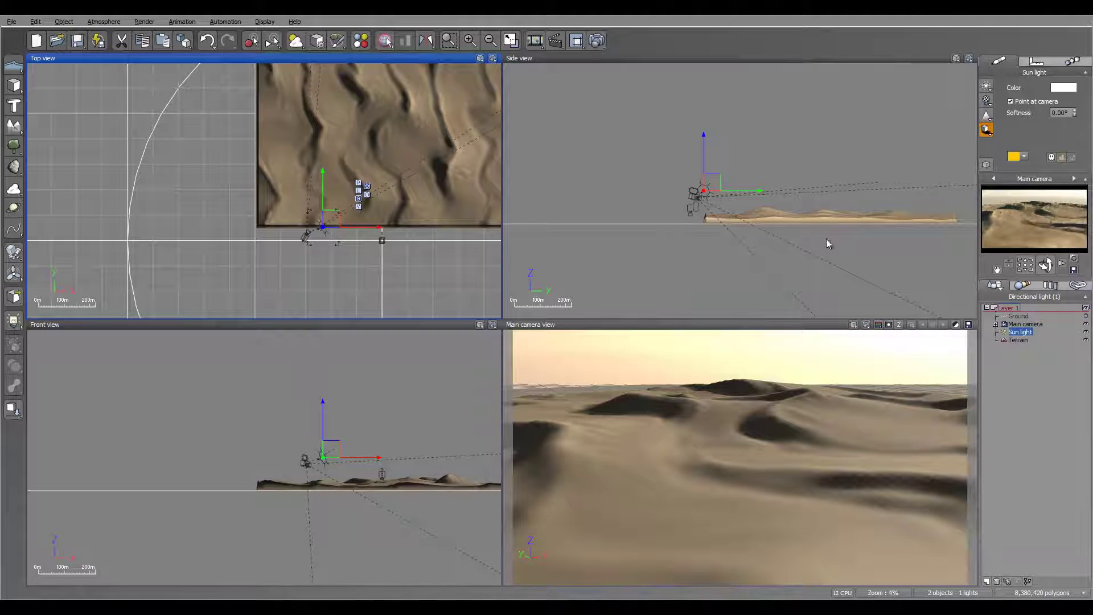
{"action": "left_click_drag", "start_coordinate": [702, 188], "coordinate": [703, 185]}
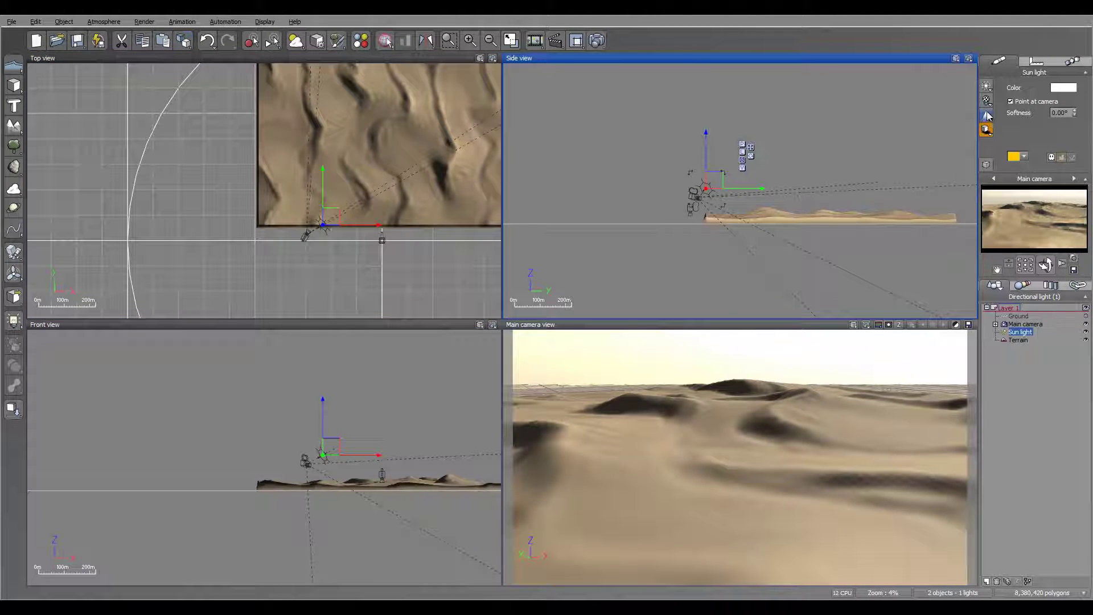
Set the sun light's shadow density to 93%, enable its shadow map with shadow-mapped projection, and accept the light settings
{"action": "left_click", "coordinate": [987, 130]}
{"action": "left_click", "coordinate": [1025, 162]}
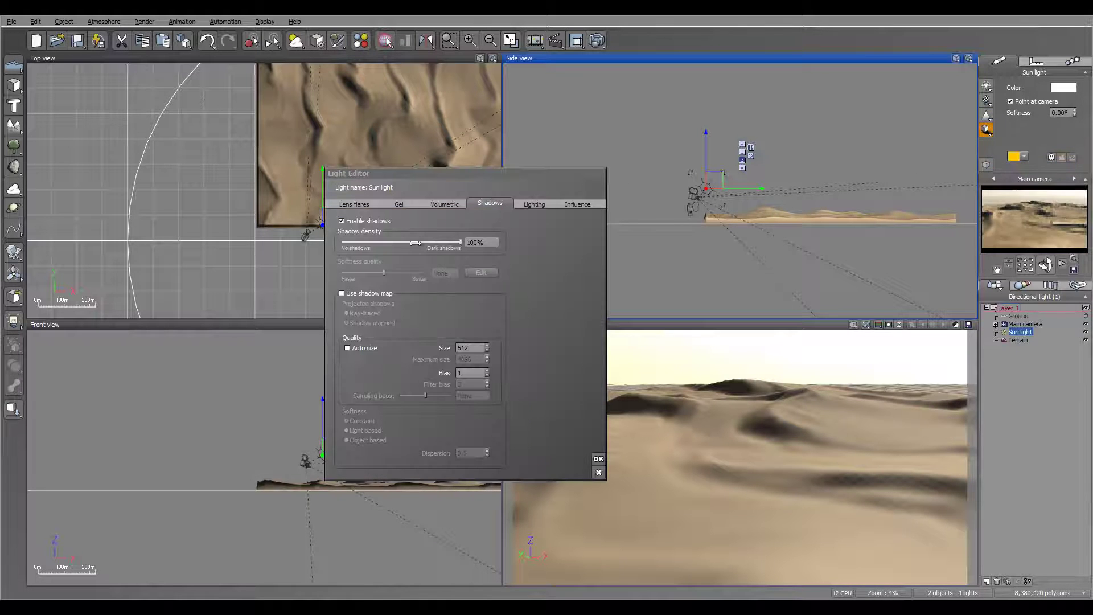
{"action": "left_click_drag", "start_coordinate": [457, 244], "coordinate": [454, 242]}
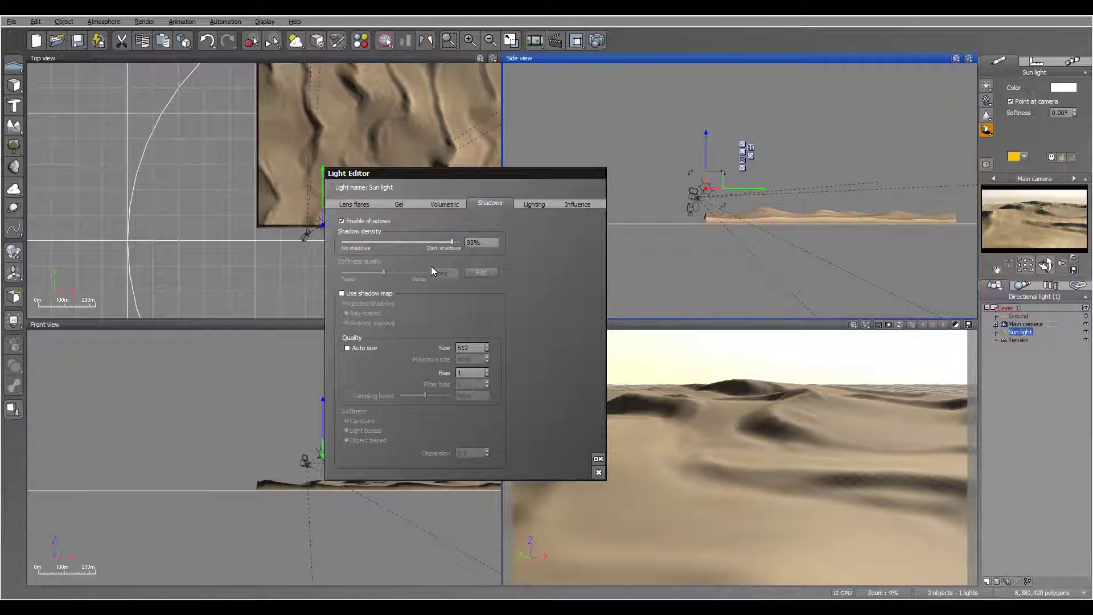
{"action": "left_click", "coordinate": [343, 293]}
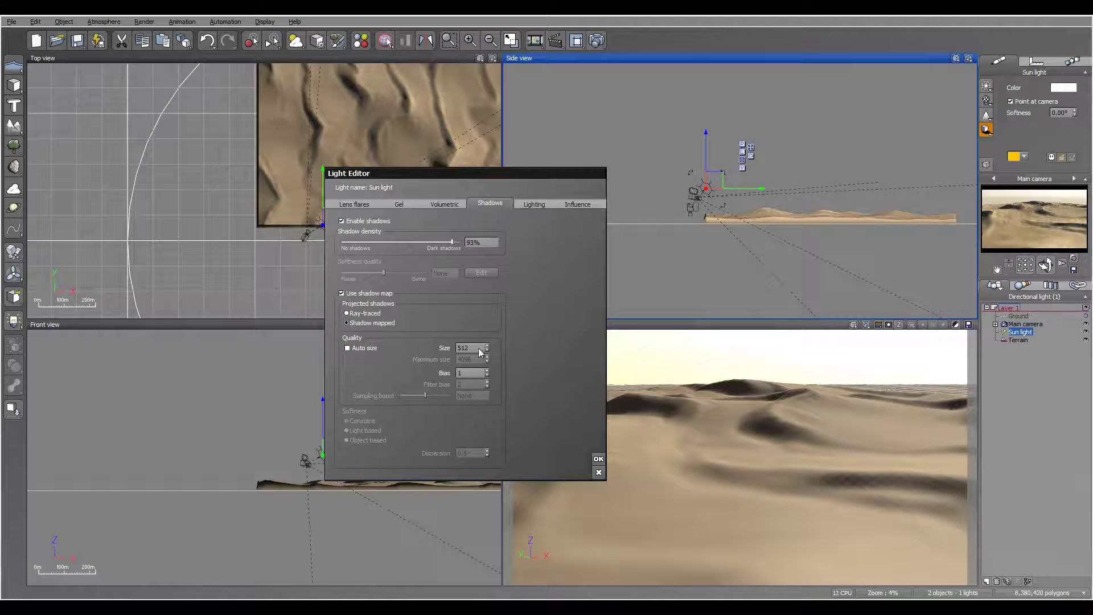
{"action": "left_click", "coordinate": [598, 459]}
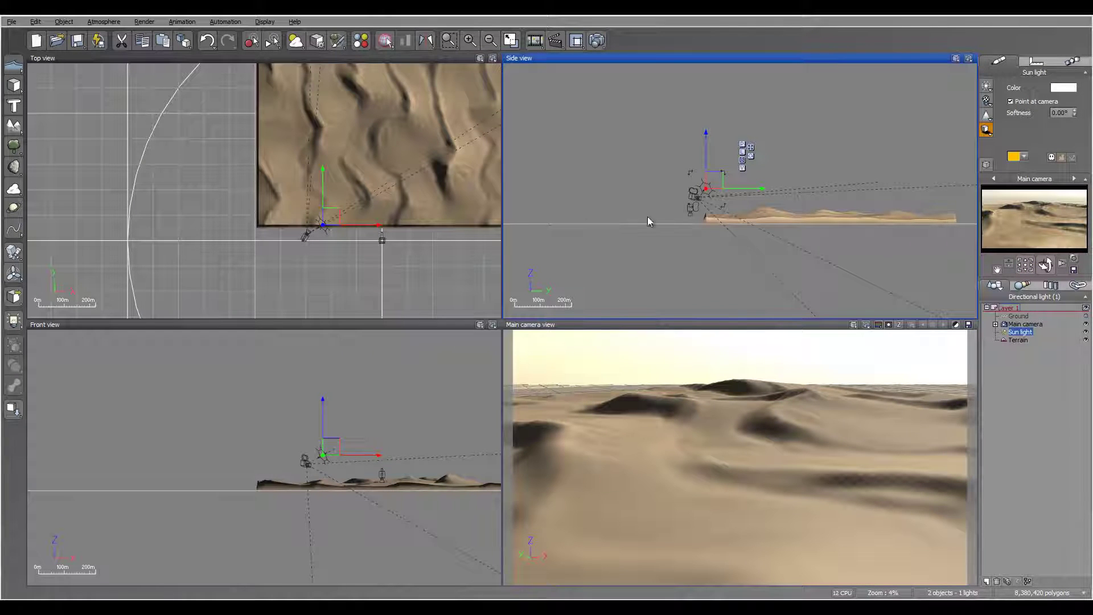
Stretch the terrain vertically so the dunes rise taller
{"action": "left_click", "coordinate": [763, 216]}
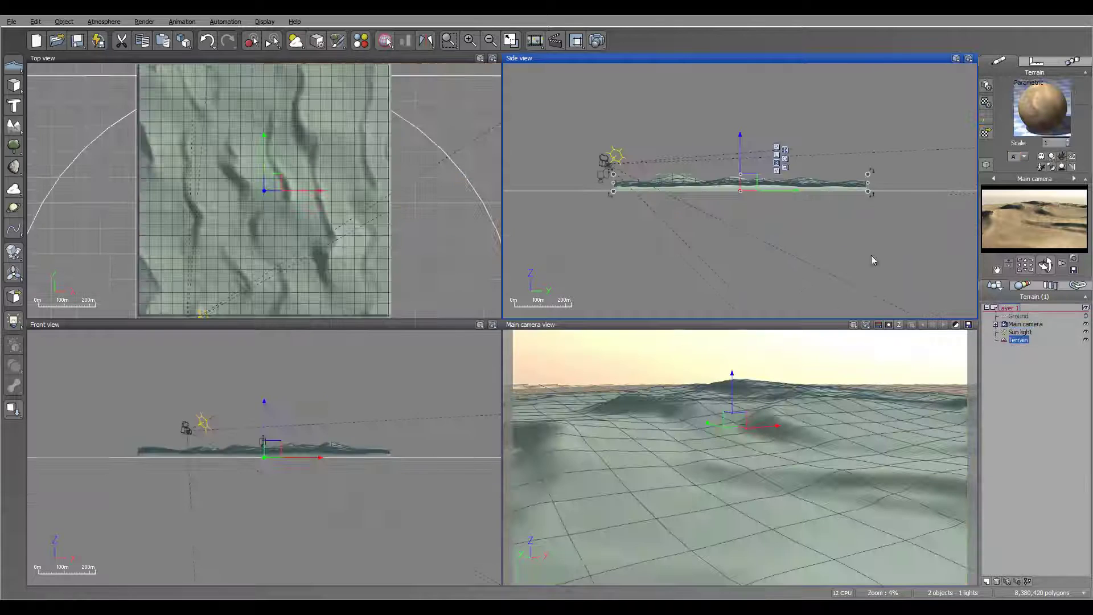
{"action": "left_click_drag", "start_coordinate": [770, 227], "coordinate": [772, 217]}
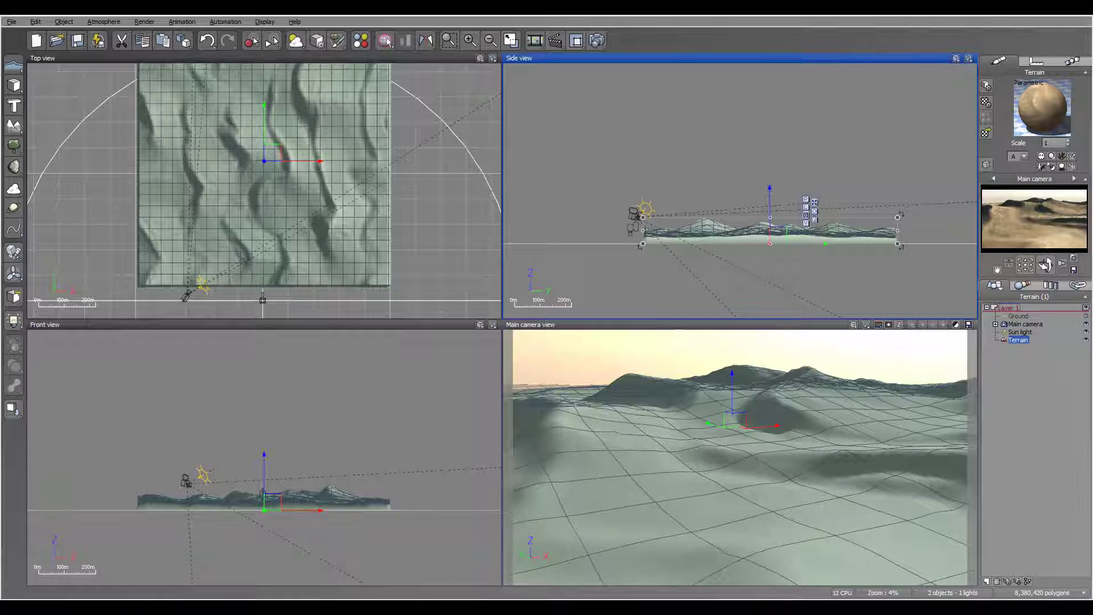
Switch the atmosphere's lighting model to Global radiosity and set the light balance to 78%
{"action": "left_click", "coordinate": [112, 23]}
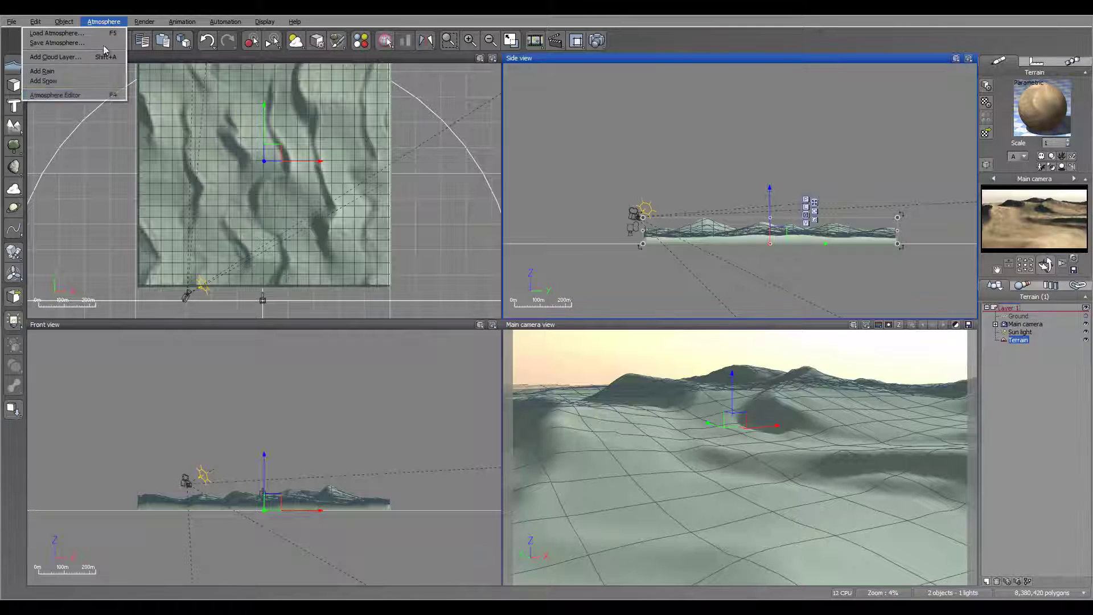
{"action": "left_click", "coordinate": [74, 94]}
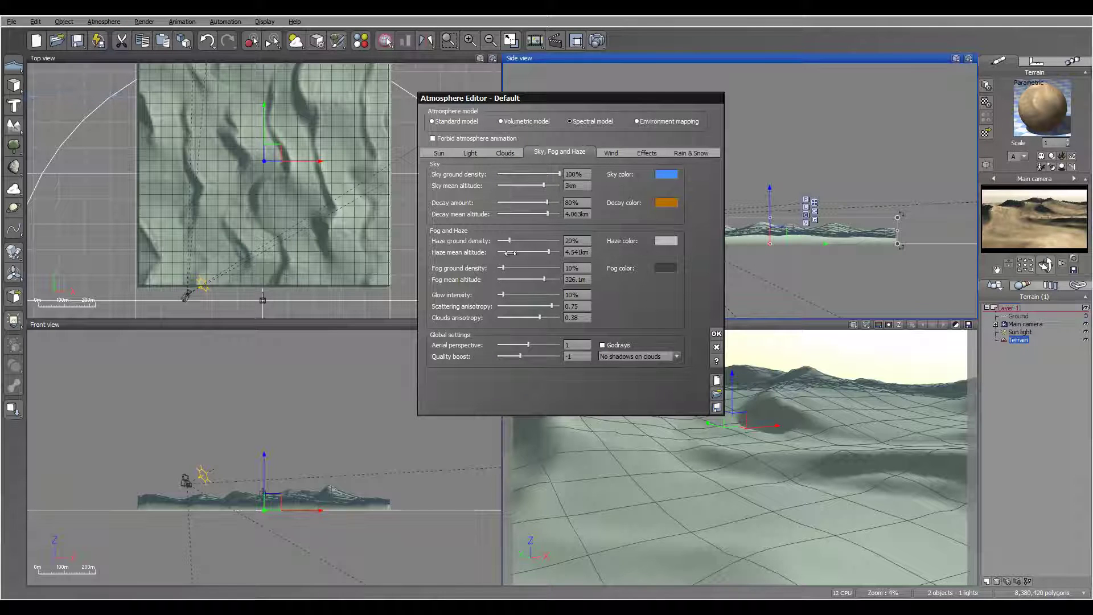
{"action": "left_click", "coordinate": [469, 154]}
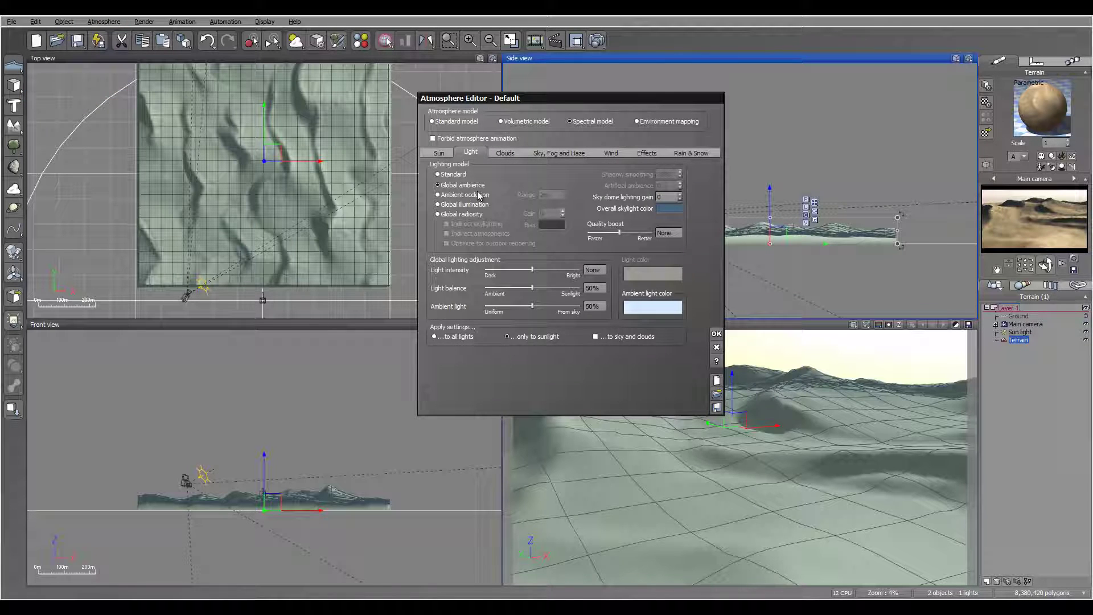
{"action": "left_click", "coordinate": [460, 215]}
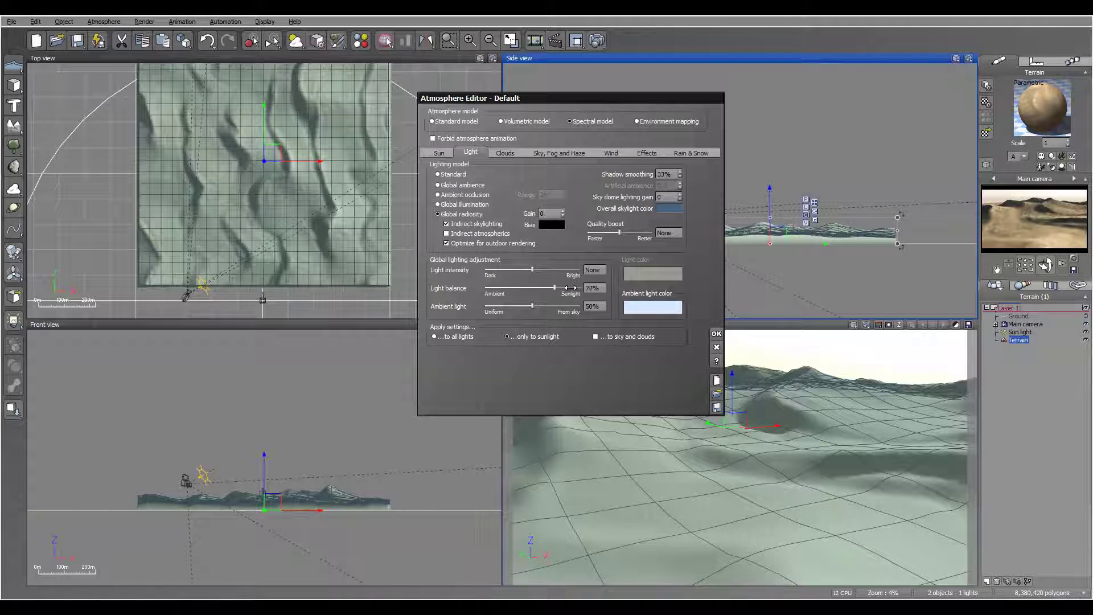
Change the atmosphere's ambient light color to a darker, muted blue and accept the color
{"action": "left_click", "coordinate": [655, 310]}
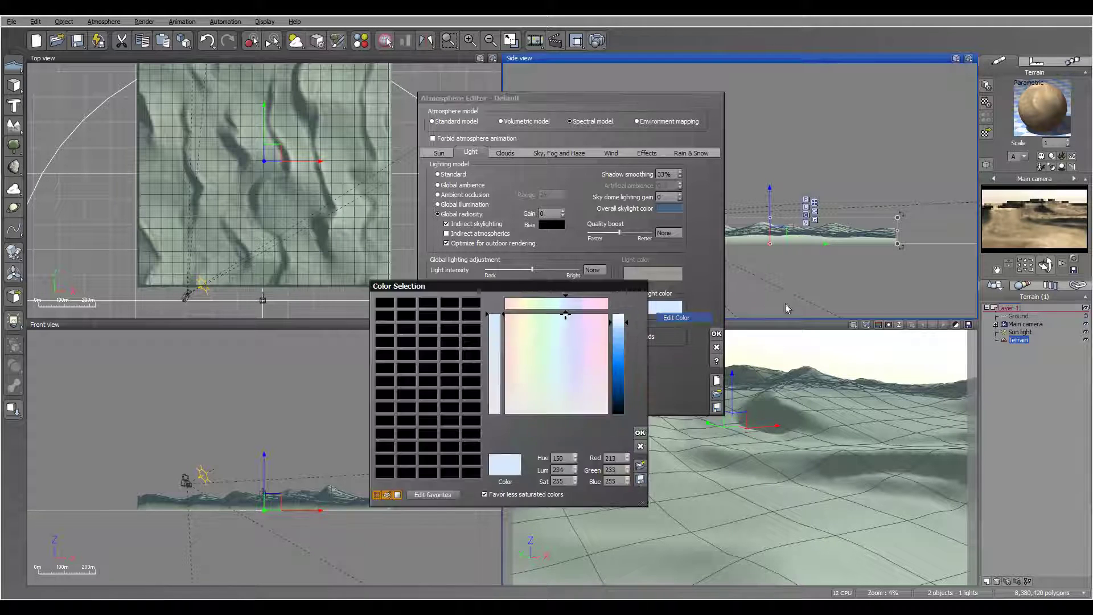
{"action": "left_click", "coordinate": [561, 397]}
{"action": "left_click_drag", "start_coordinate": [626, 365], "coordinate": [622, 375]}
{"action": "left_click", "coordinate": [639, 432]}
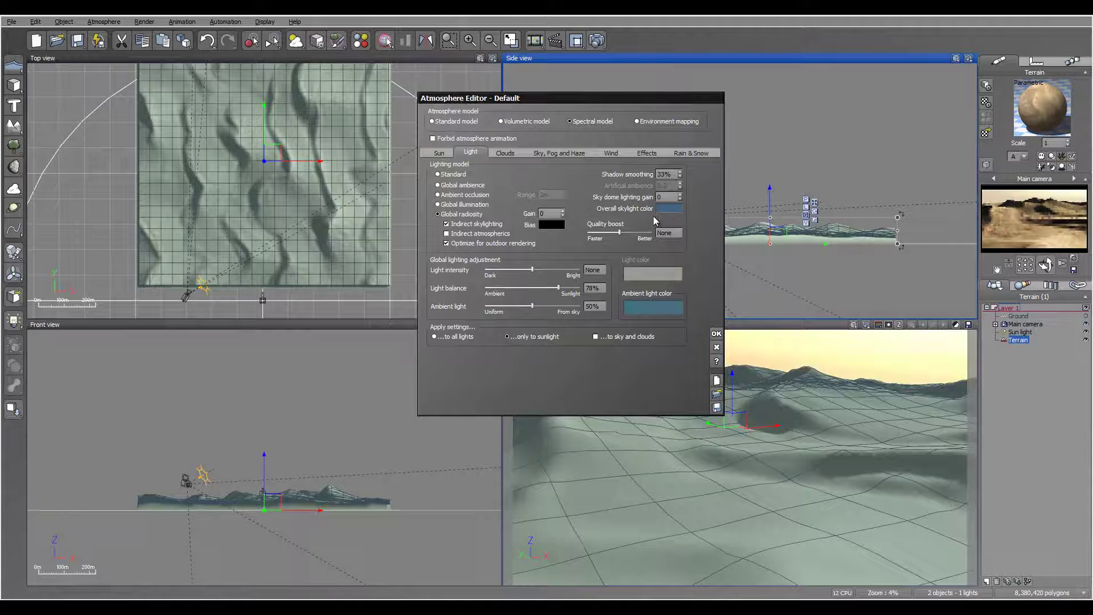
Set haze ground density to 45%, fog ground density to 73%, aerial perspective to 10, glow intensity to 29% and scattering anisotropy to 0.75
{"action": "left_click", "coordinate": [547, 153]}
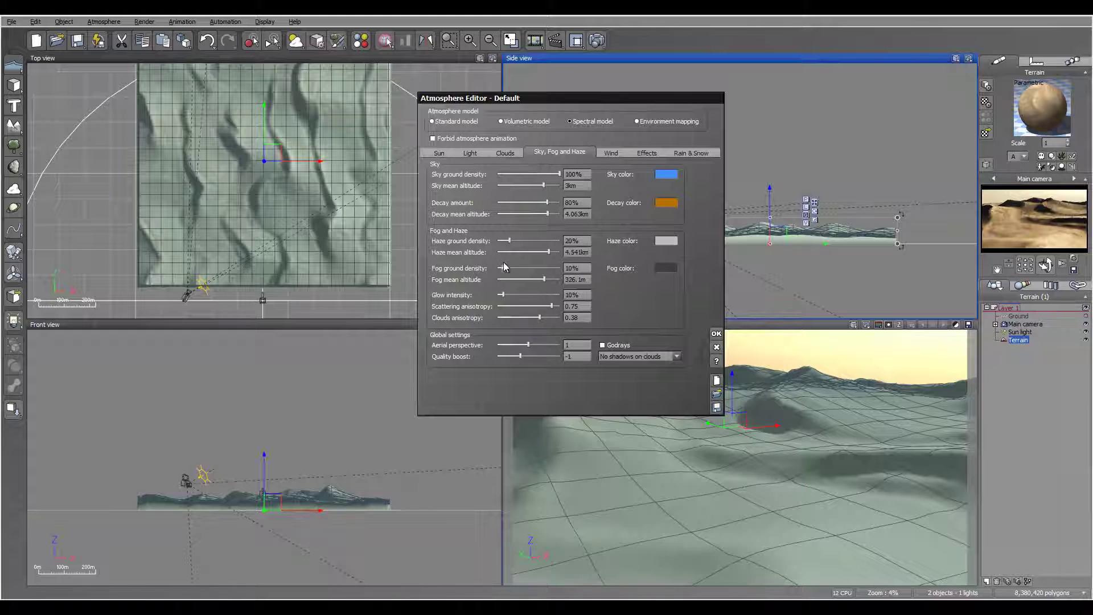
{"action": "left_click_drag", "start_coordinate": [515, 239], "coordinate": [525, 240]}
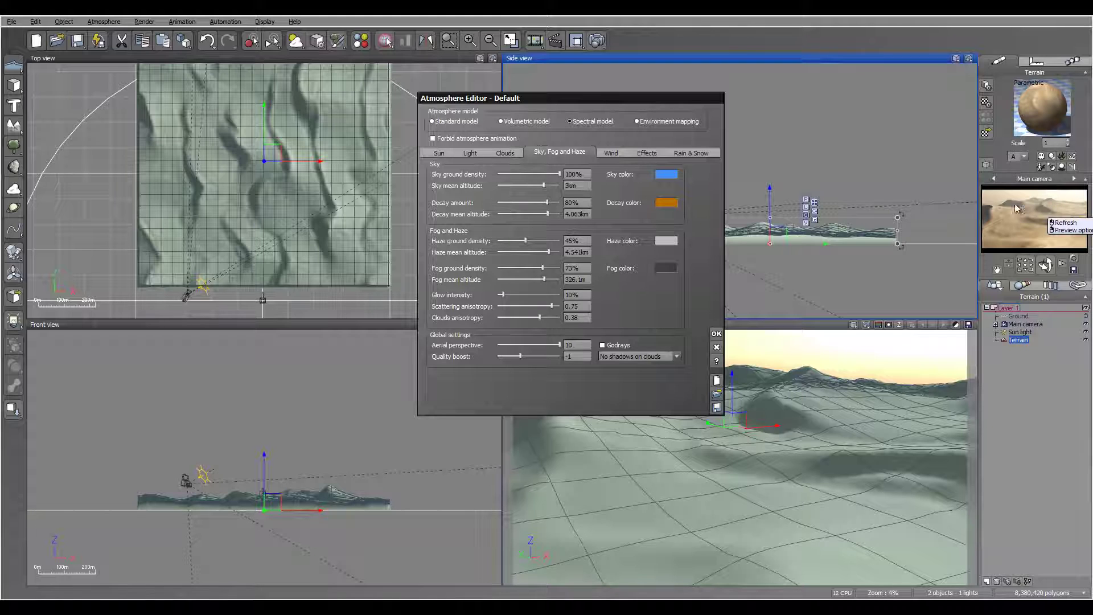
{"action": "mouse_move", "coordinate": [1072, 208]}
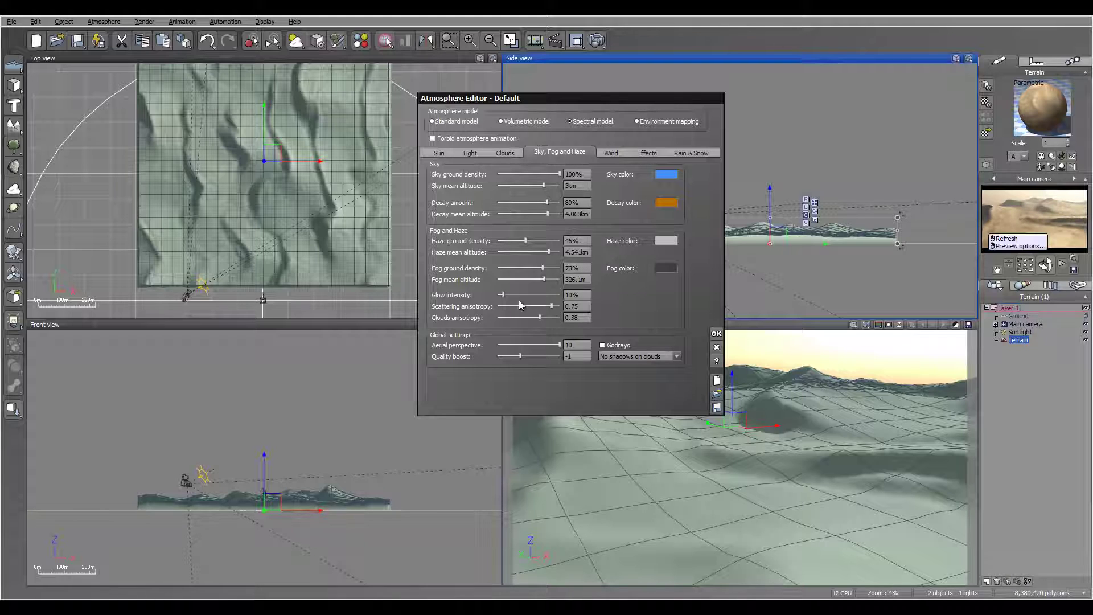
{"action": "left_click_drag", "start_coordinate": [514, 295], "coordinate": [550, 306]}
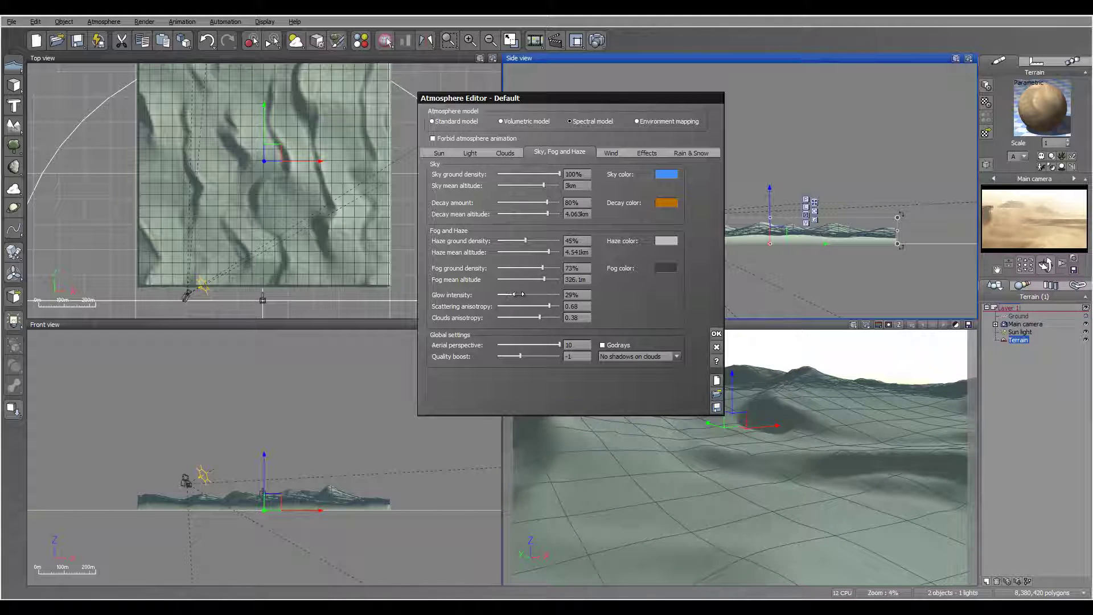
{"action": "left_click_drag", "start_coordinate": [549, 305], "coordinate": [553, 306]}
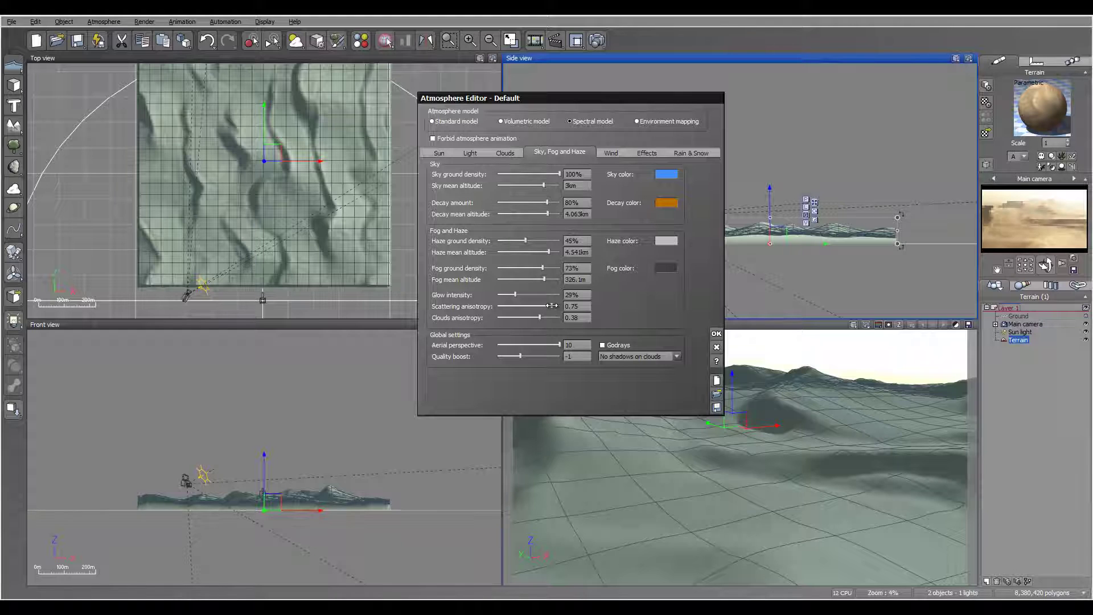
Render the scene at Preview quality to check the hazy dunes, close the render display and accept the atmosphere settings
{"action": "left_click", "coordinate": [598, 40]}
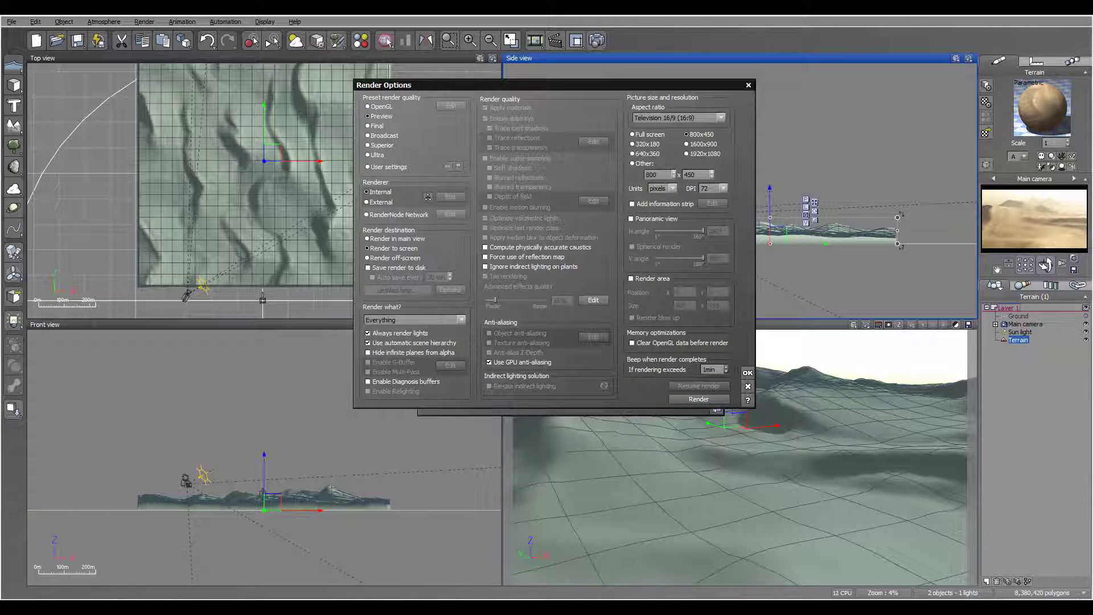
{"action": "left_click", "coordinate": [698, 399]}
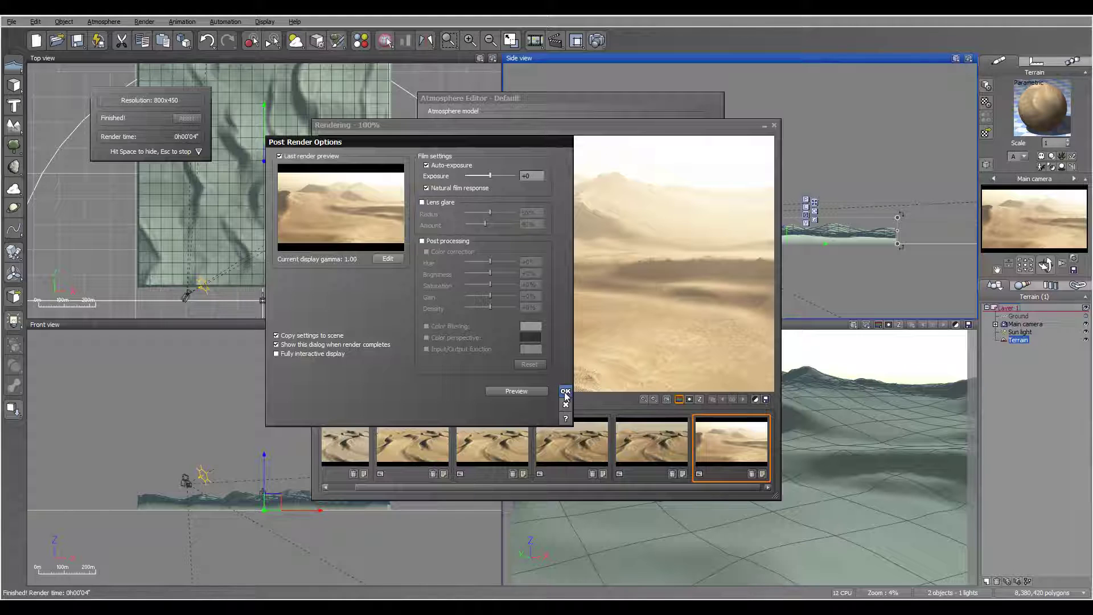
{"action": "left_click", "coordinate": [566, 392]}
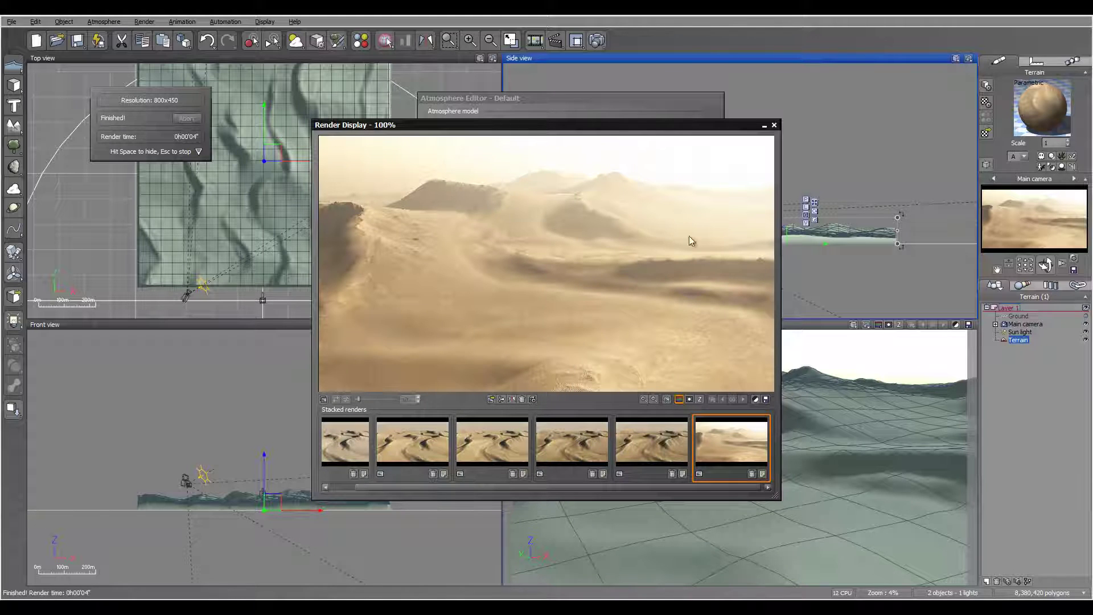
{"action": "left_click", "coordinate": [773, 124]}
{"action": "left_click", "coordinate": [716, 333]}
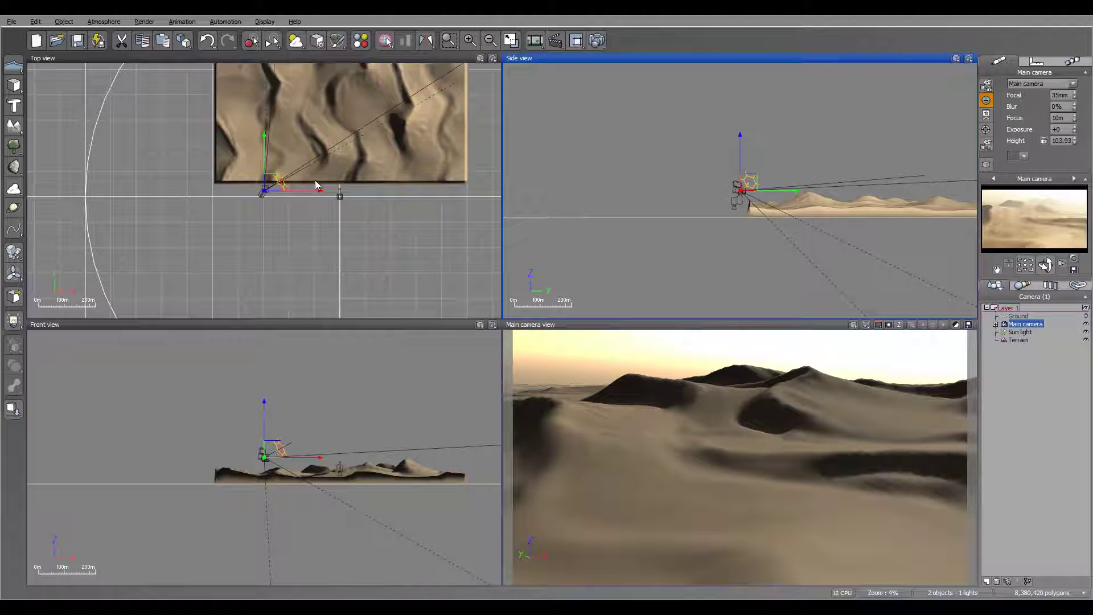
Move the main camera slightly back and sideways and rotate it to reframe the taller dunes
{"action": "left_click", "coordinate": [275, 186]}
{"action": "left_click_drag", "start_coordinate": [275, 186], "coordinate": [286, 197]}
{"action": "left_click_drag", "start_coordinate": [1054, 263], "coordinate": [1036, 263]}
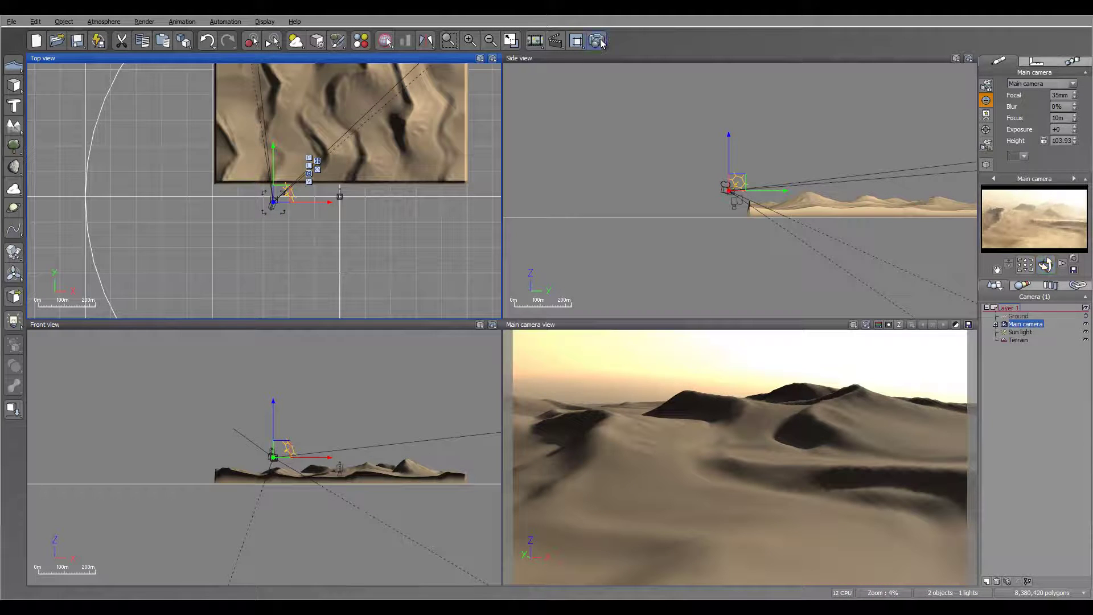
Set the render aspect ratio to Free (user defined) with a width of 1000 pixels for a panoramic frame, and accept the options
{"action": "left_click", "coordinate": [596, 40]}
{"action": "left_click", "coordinate": [722, 117]}
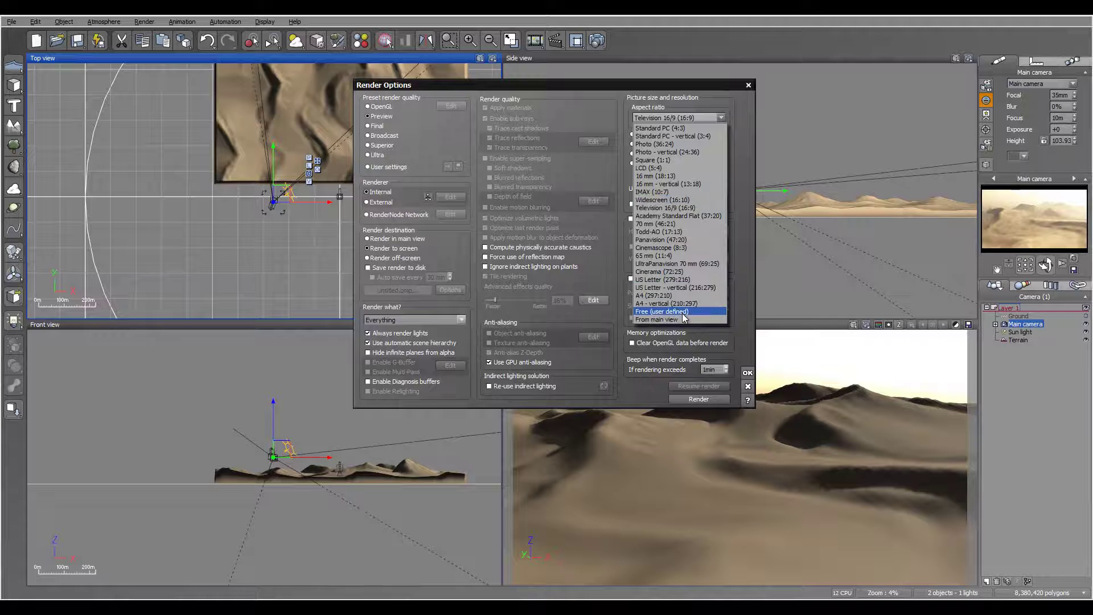
{"action": "left_click", "coordinate": [655, 311]}
{"action": "double_click", "coordinate": [672, 174]}
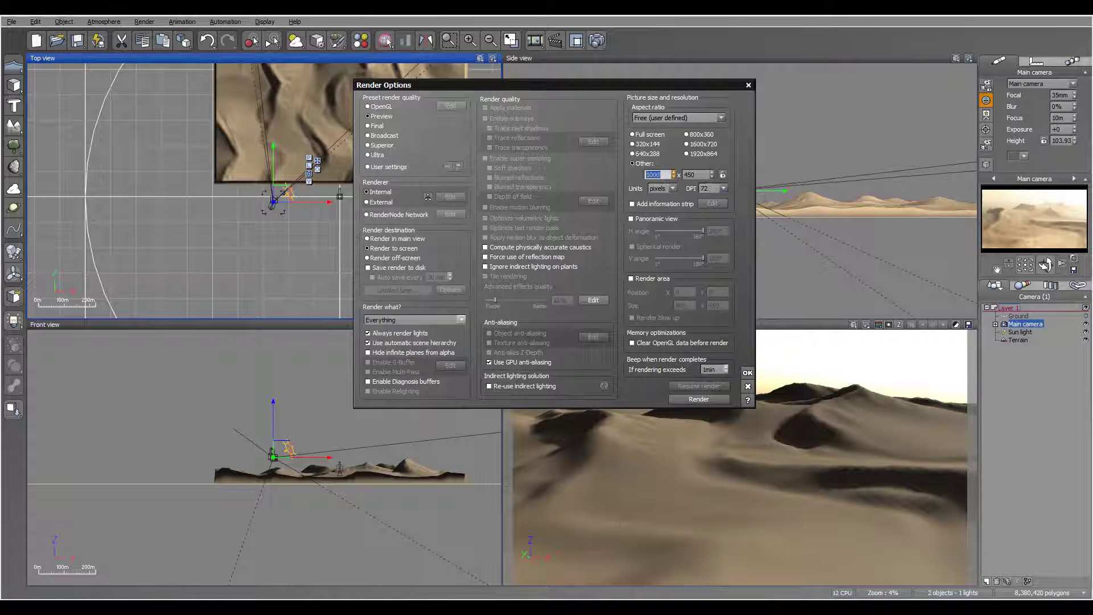
{"action": "left_click", "coordinate": [747, 373]}
Pull the main camera farther back from the terrain, shift it sideways and tilt it up to place the dunes below a wide sky
{"action": "left_click_drag", "start_coordinate": [734, 202], "coordinate": [726, 197]}
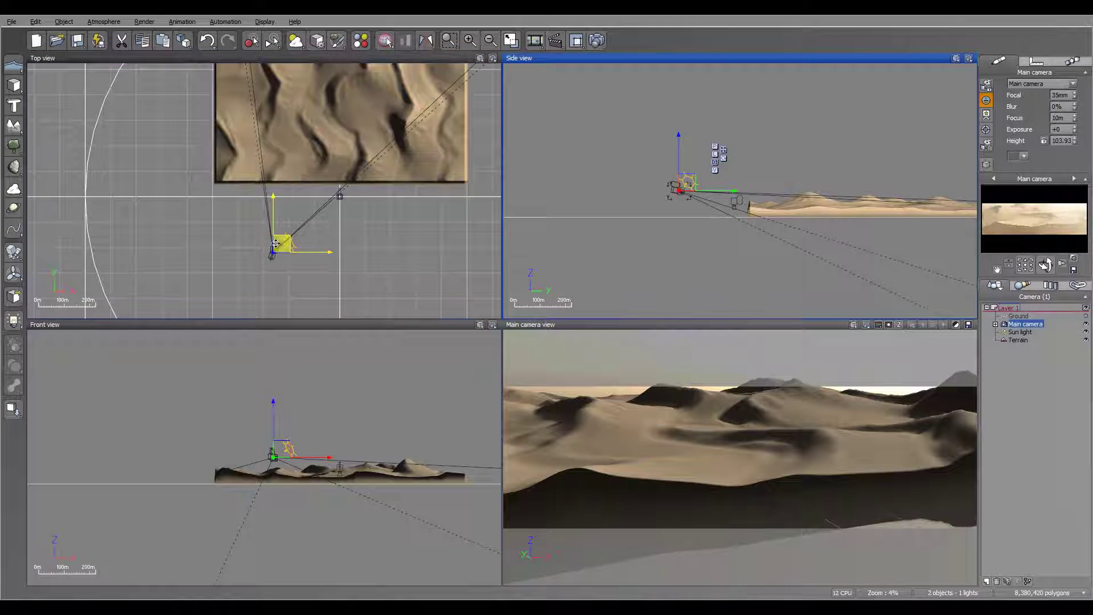
{"action": "left_click_drag", "start_coordinate": [275, 250], "coordinate": [293, 251]}
{"action": "left_click_drag", "start_coordinate": [1045, 264], "coordinate": [1047, 246]}
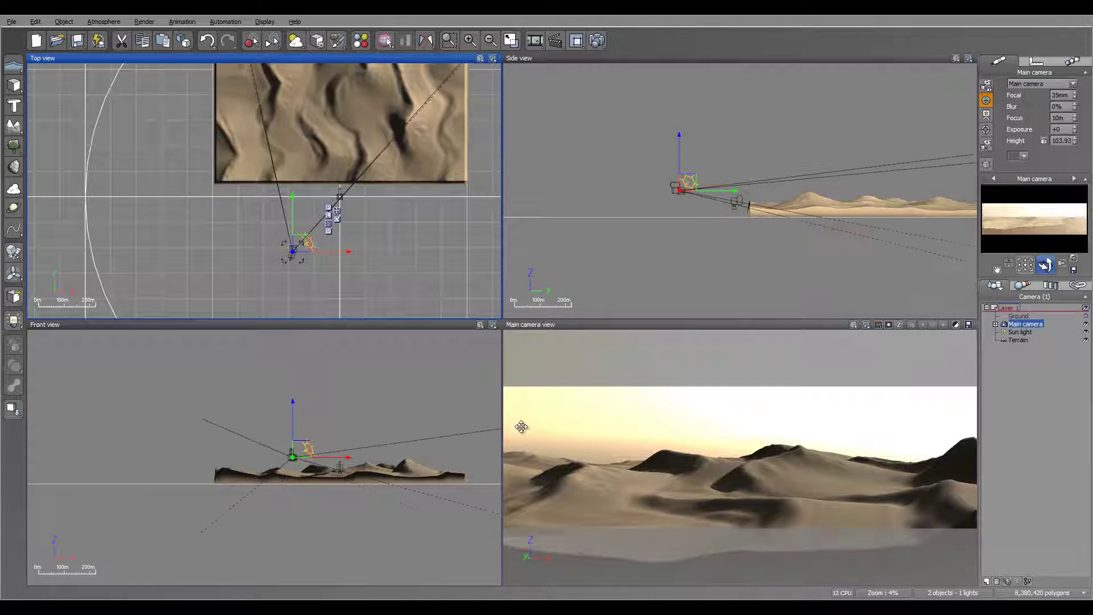
{"action": "left_click_drag", "start_coordinate": [302, 242], "coordinate": [302, 256]}
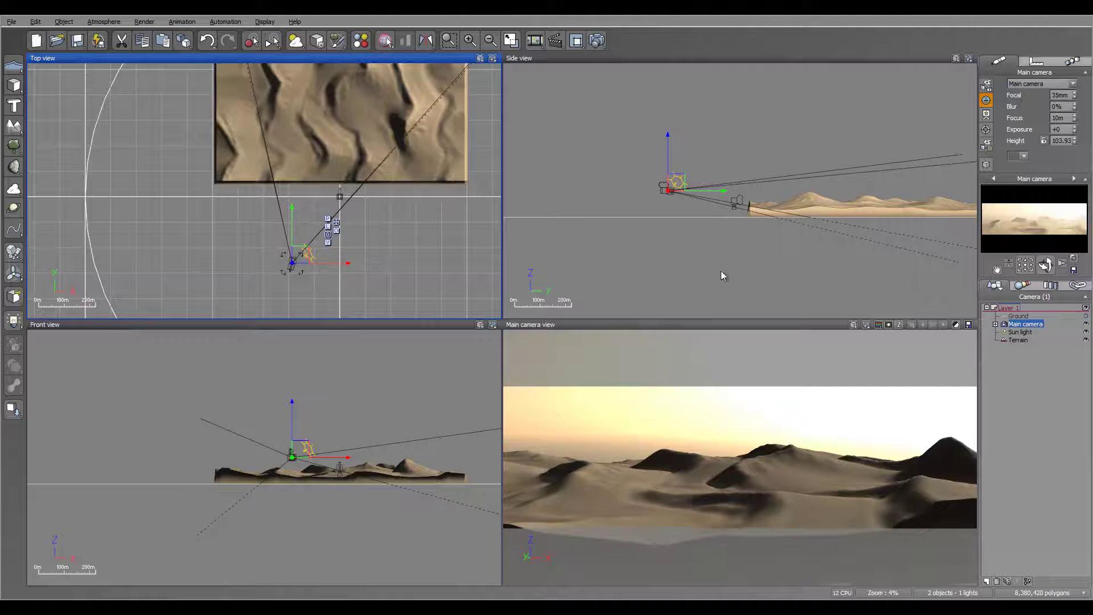
{"action": "left_click_drag", "start_coordinate": [1045, 265], "coordinate": [1036, 265]}
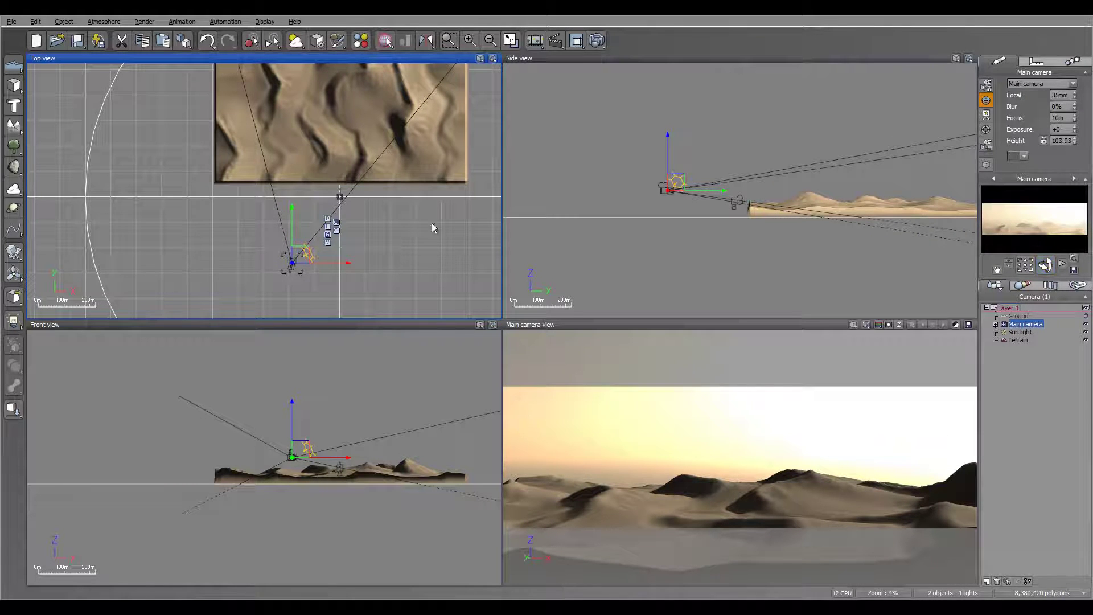
Pull the main camera farther back from the terrain with a slight sideways shift and raise it to a height of about 131 m
{"action": "left_click_drag", "start_coordinate": [300, 261], "coordinate": [314, 290]}
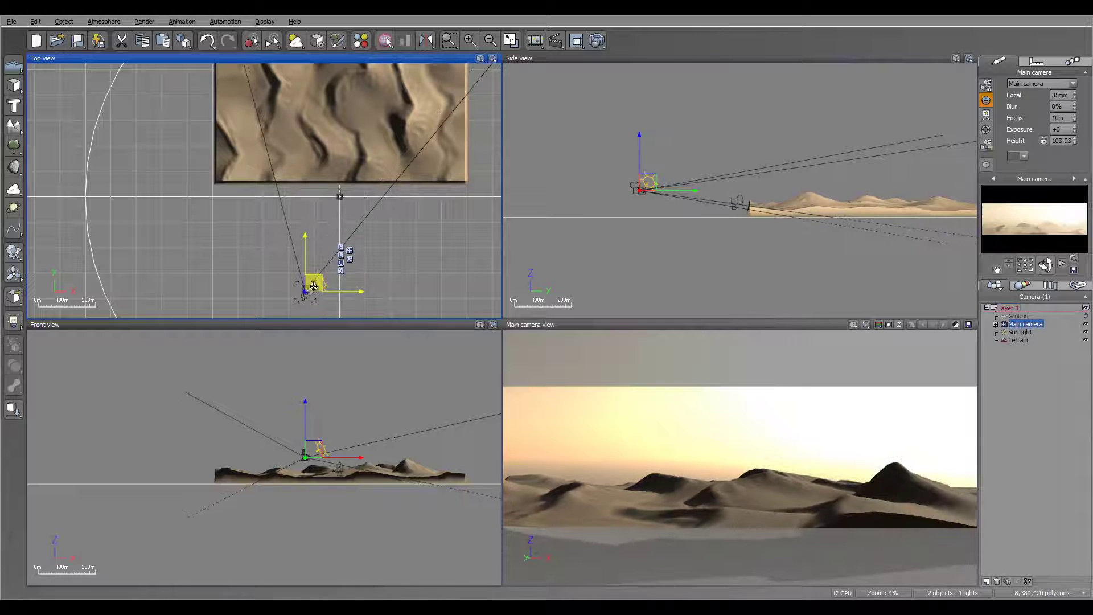
{"action": "left_click", "coordinate": [644, 155]}
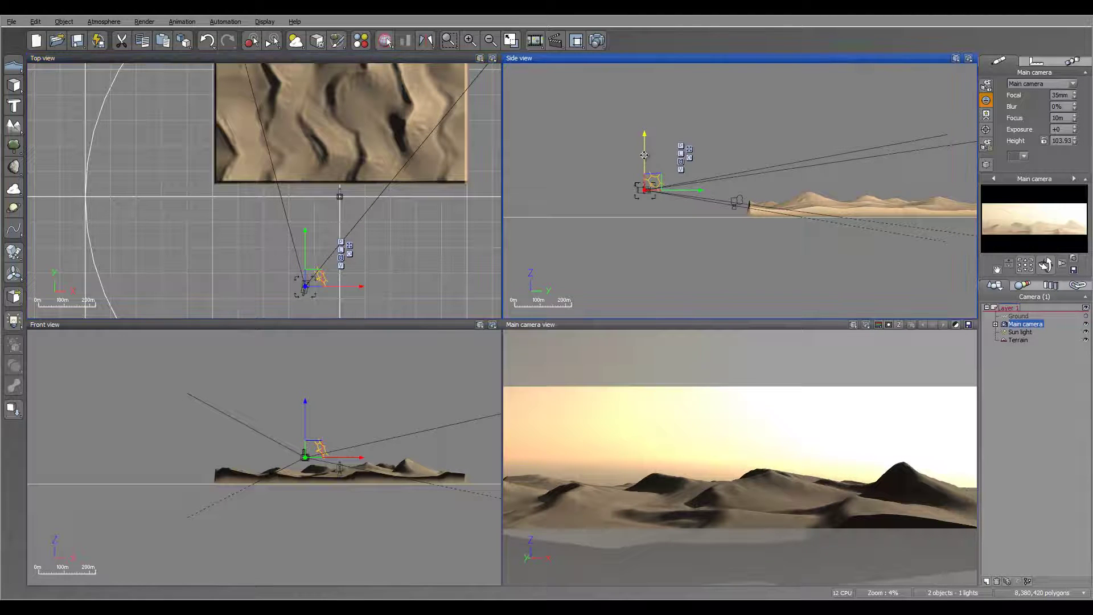
{"action": "left_click_drag", "start_coordinate": [643, 155], "coordinate": [643, 149]}
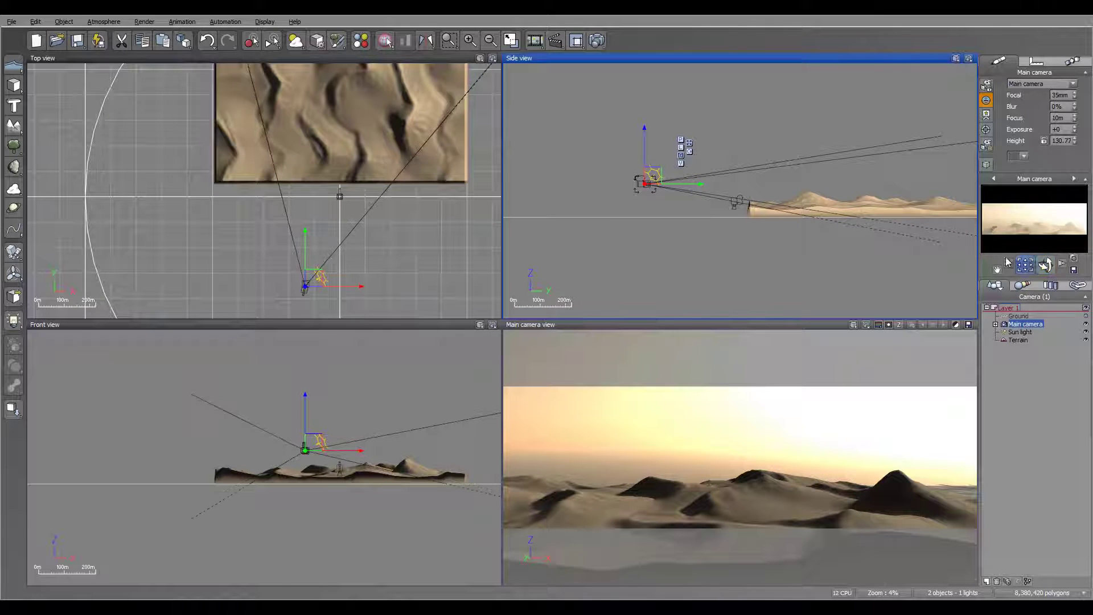
Render a 1500 x 450 preview of the panoramic framing, accept the post render options and close the render display
{"action": "left_click", "coordinate": [596, 41]}
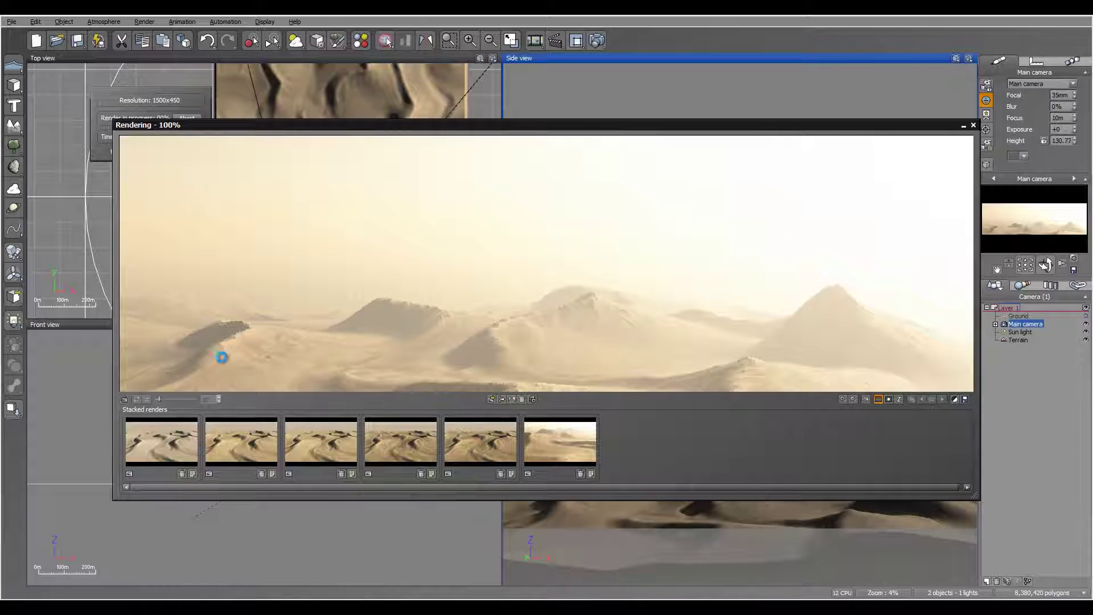
{"action": "left_click", "coordinate": [565, 391]}
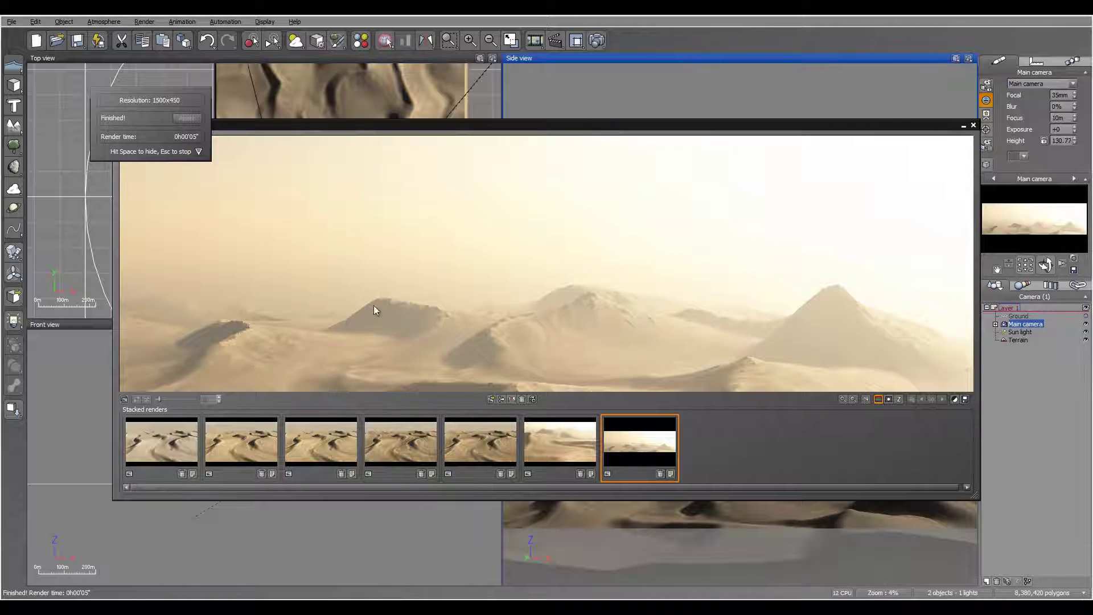
{"action": "left_click", "coordinate": [973, 125]}
Raise the main camera to a height of 171 m and tilt it down toward the dunes
{"action": "left_click_drag", "start_coordinate": [645, 151], "coordinate": [645, 141]}
{"action": "mouse_move", "coordinate": [1046, 264]}
{"action": "left_mouse_down"}
{"action": "mouse_move", "coordinate": [1046, 284]}
{"action": "mouse_move", "coordinate": [1053, 278]}
{"action": "left_mouse_up"}
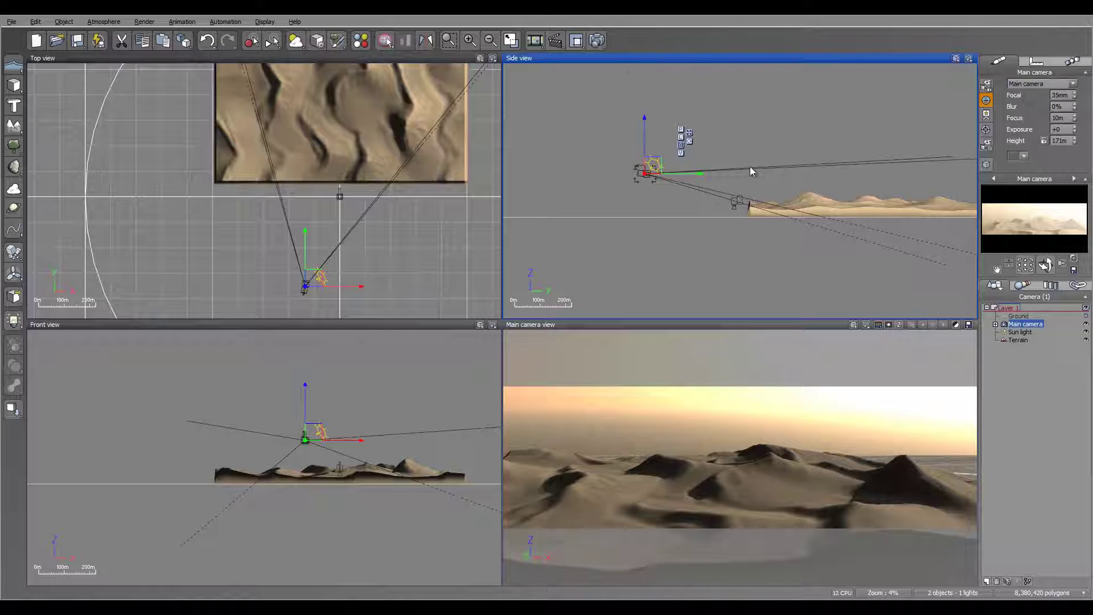
Set the custom render width to 1300 pixels for a less elongated frame and accept the render options
{"action": "left_click", "coordinate": [598, 40]}
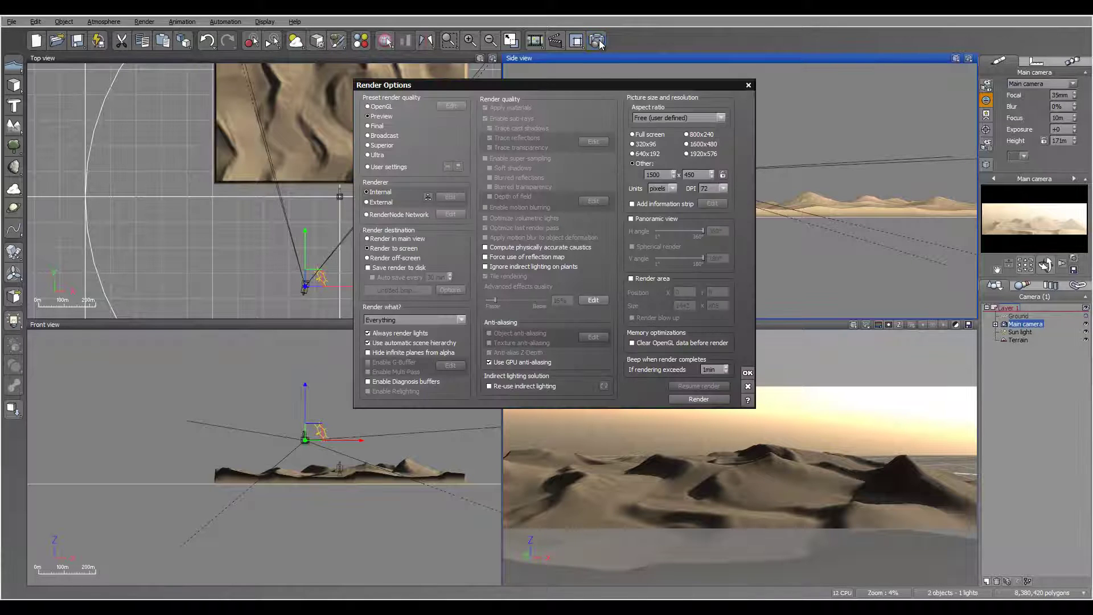
{"action": "double_click", "coordinate": [676, 174]}
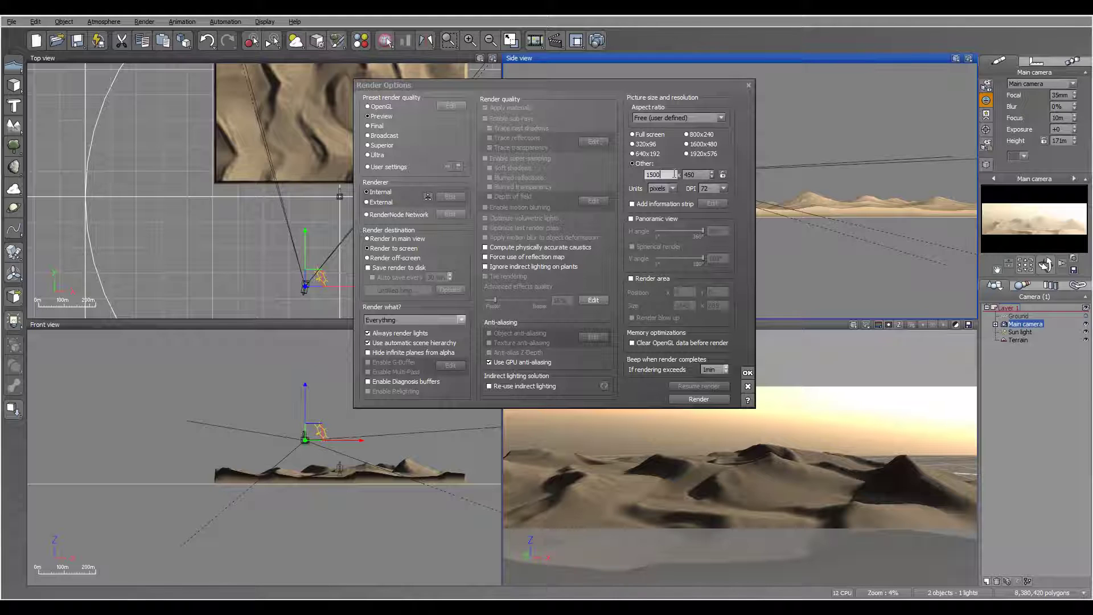
{"action": "key", "text": "Return"}
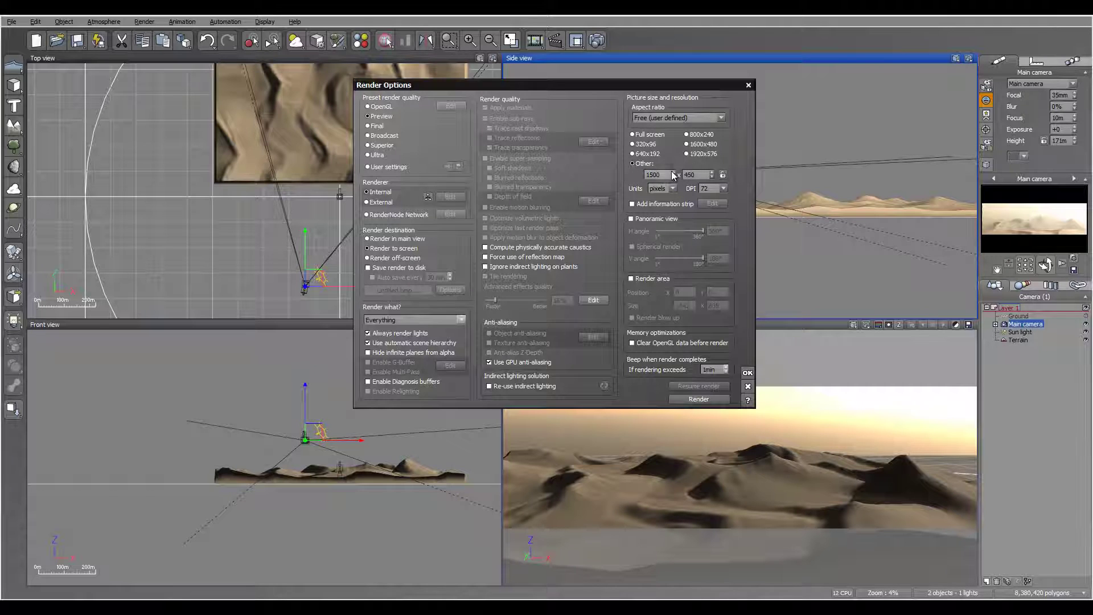
{"action": "double_click", "coordinate": [674, 175]}
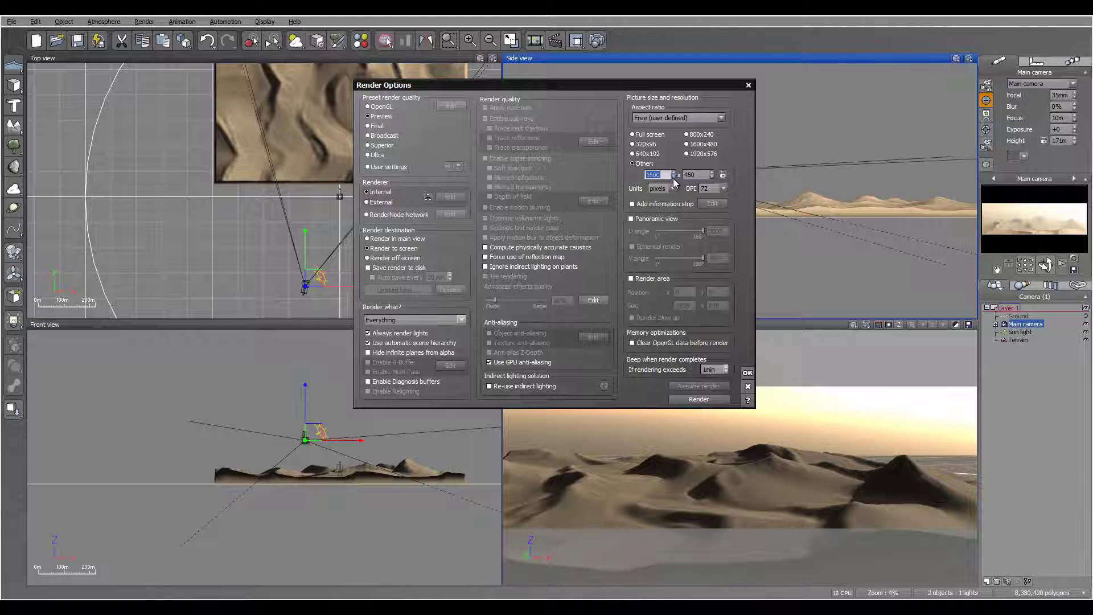
{"action": "left_click", "coordinate": [673, 178]}
{"action": "left_click", "coordinate": [747, 373]}
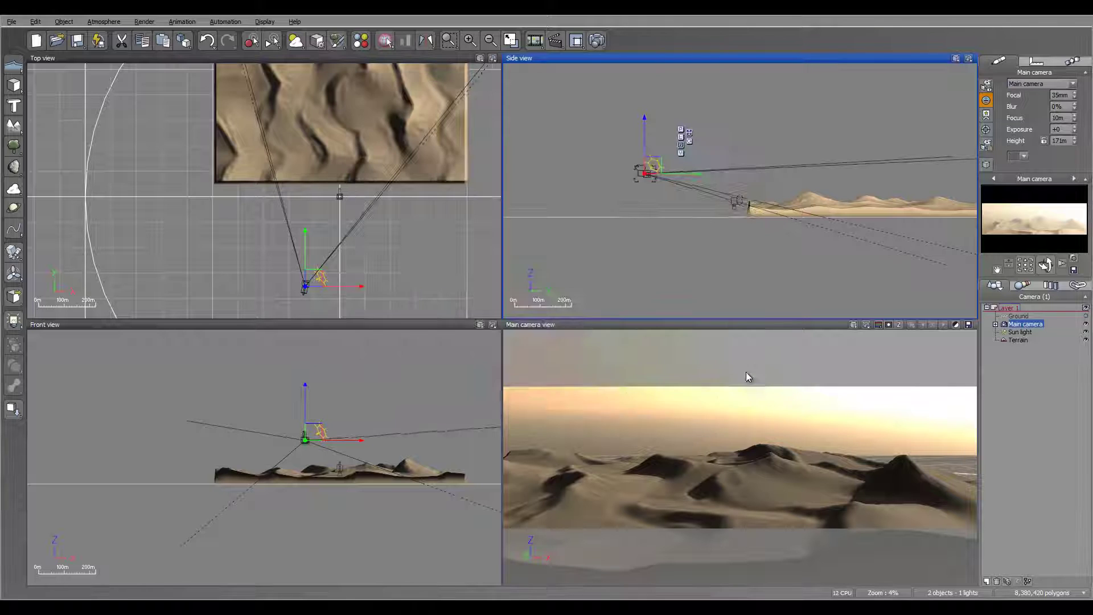
Rotate the main camera slightly to adjust the horizon and check the framing with a 1300 x 450 preview render
{"action": "left_click_drag", "start_coordinate": [1046, 265], "coordinate": [1038, 266]}
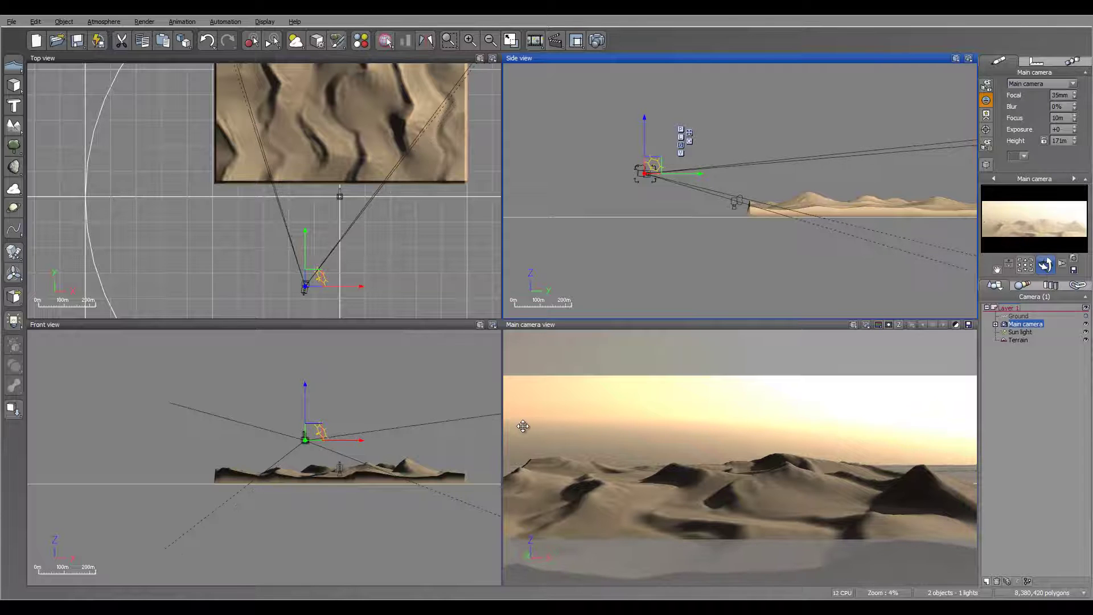
{"action": "left_click_drag", "start_coordinate": [1045, 265], "coordinate": [1049, 263]}
{"action": "left_click", "coordinate": [597, 40]}
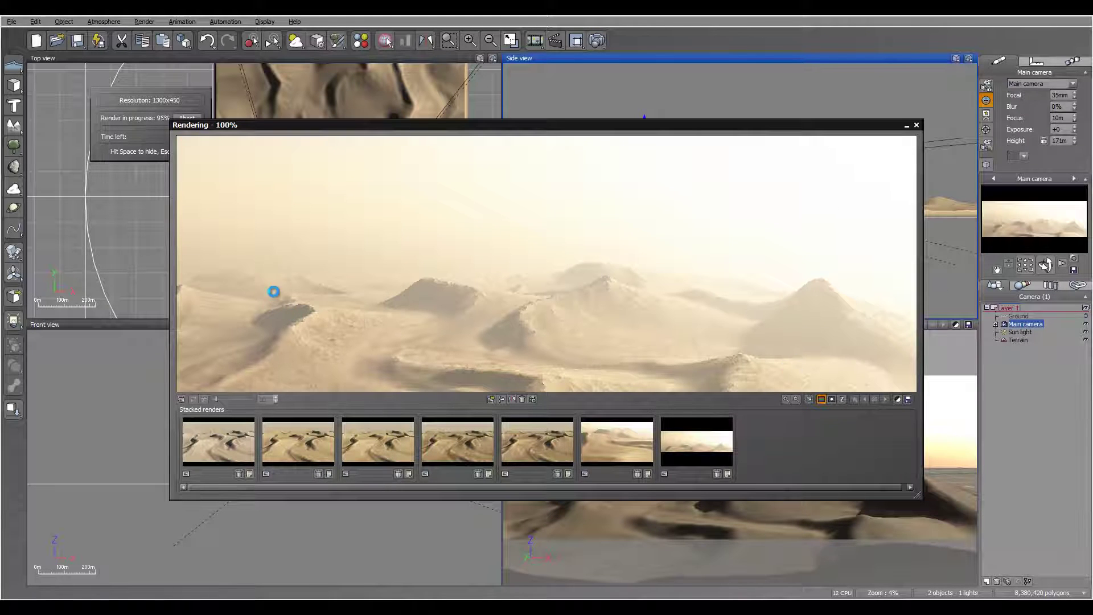
{"action": "left_click", "coordinate": [564, 389]}
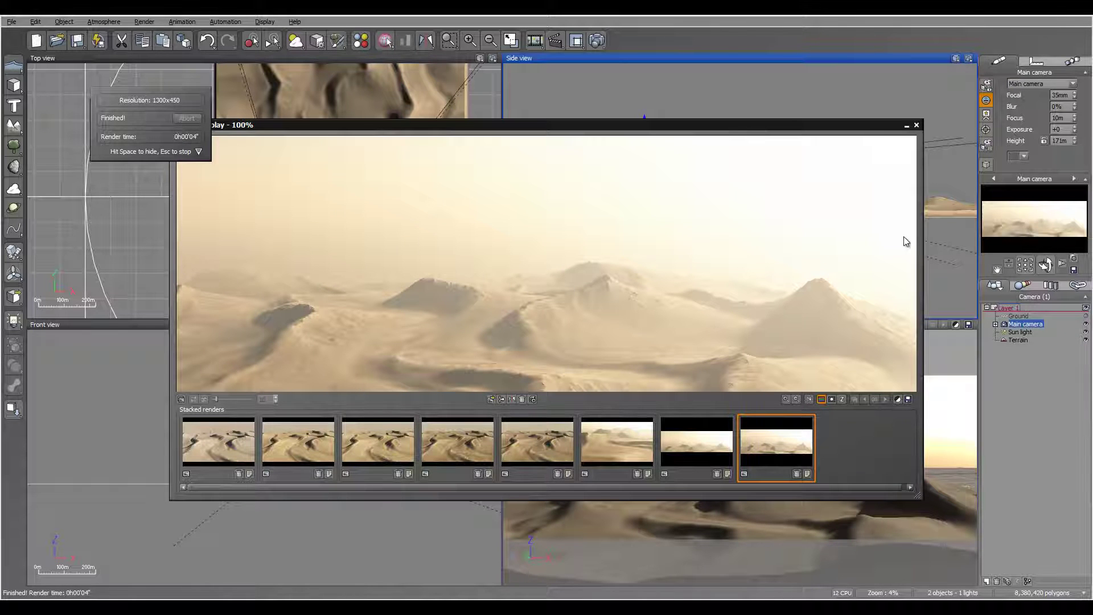
{"action": "left_click", "coordinate": [907, 144]}
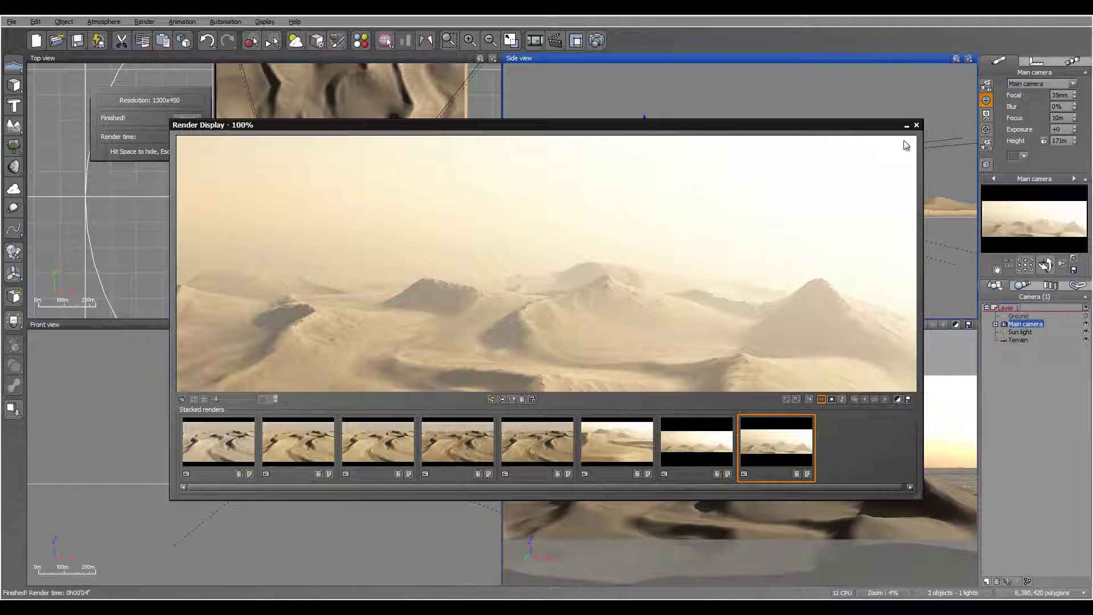
{"action": "left_click", "coordinate": [916, 125]}
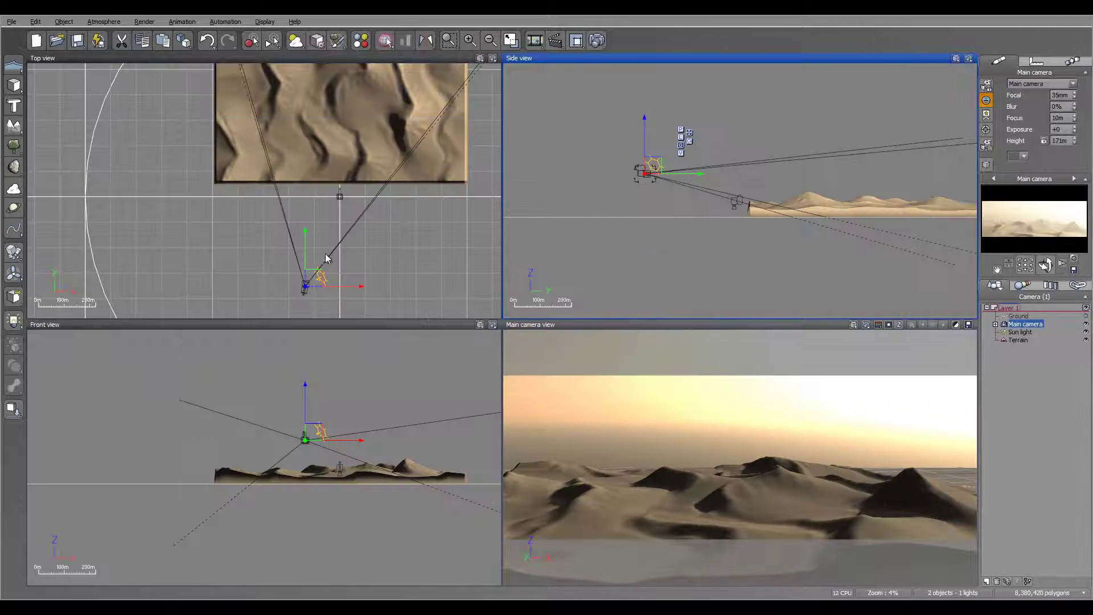
Shift the main camera slightly sideways, move it closer to the terrain and rotate it to recompose the dunes
{"action": "left_click_drag", "start_coordinate": [310, 276], "coordinate": [305, 275]}
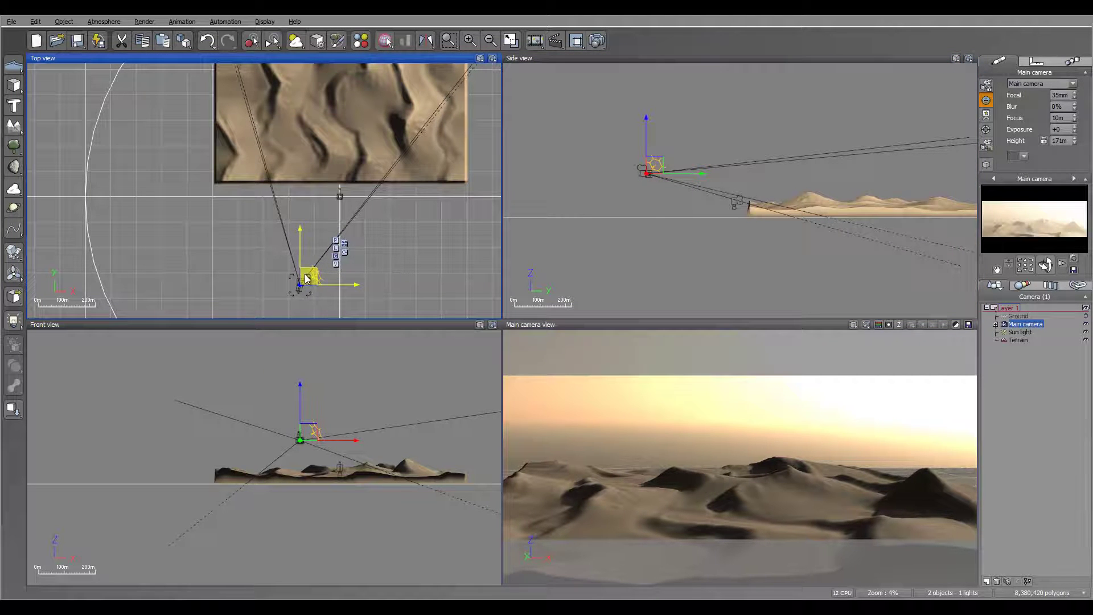
{"action": "left_click_drag", "start_coordinate": [1045, 264], "coordinate": [1062, 264]}
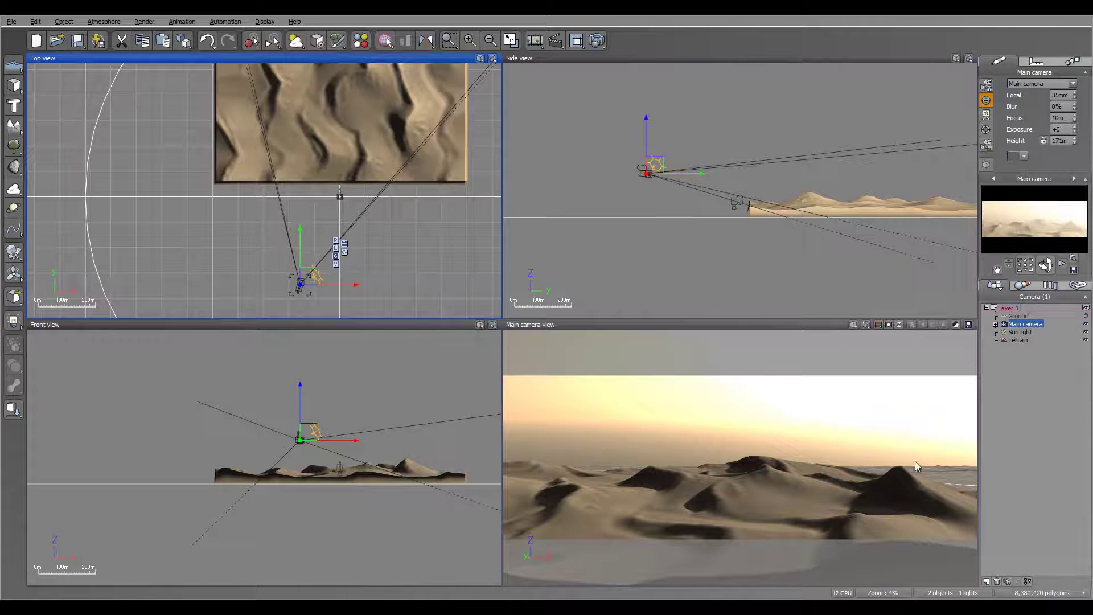
{"action": "left_click", "coordinate": [1024, 264]}
{"action": "left_click_drag", "start_coordinate": [685, 175], "coordinate": [699, 174]}
{"action": "left_click_drag", "start_coordinate": [1045, 264], "coordinate": [1054, 264]}
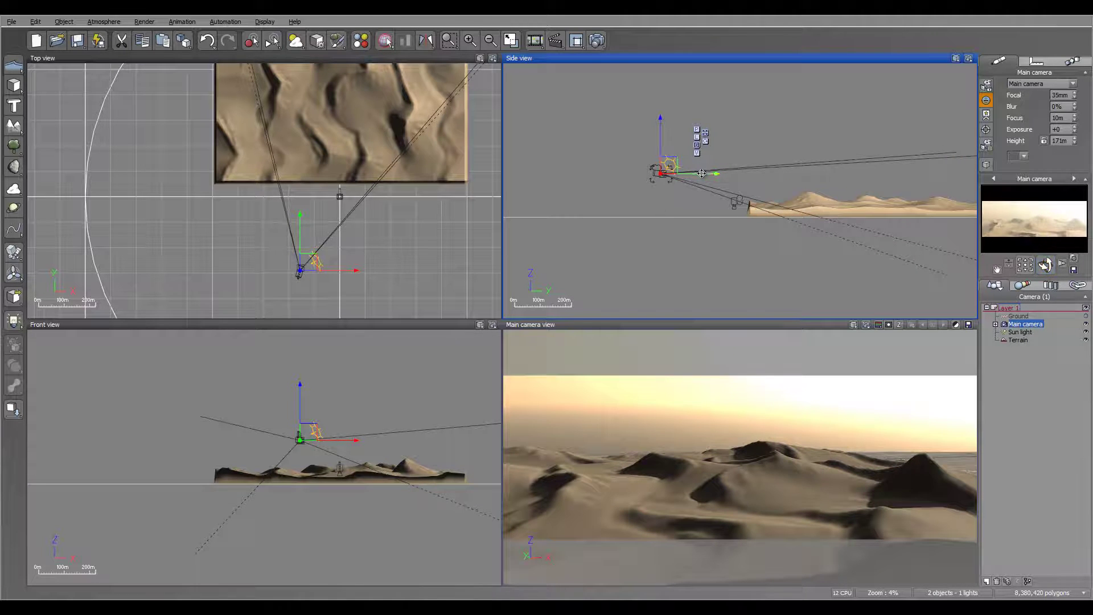
{"action": "left_click_drag", "start_coordinate": [709, 174], "coordinate": [789, 223]}
{"action": "left_click_drag", "start_coordinate": [1046, 265], "coordinate": [1046, 264]}
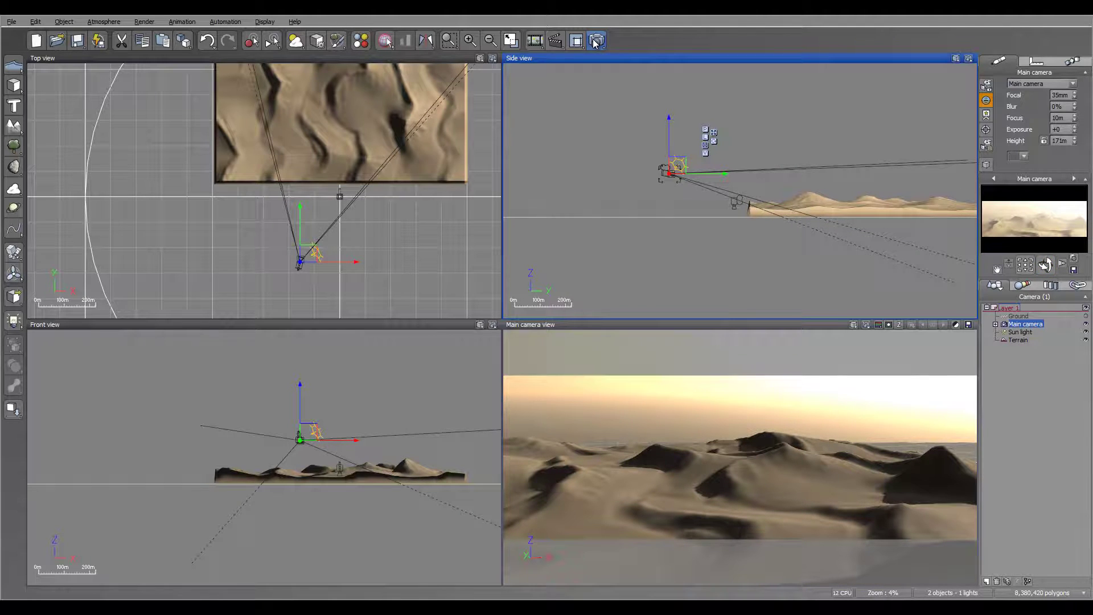
Set the render quality to Superior and the picture size to 1920 x 665, and accept the render options
{"action": "left_click", "coordinate": [596, 41]}
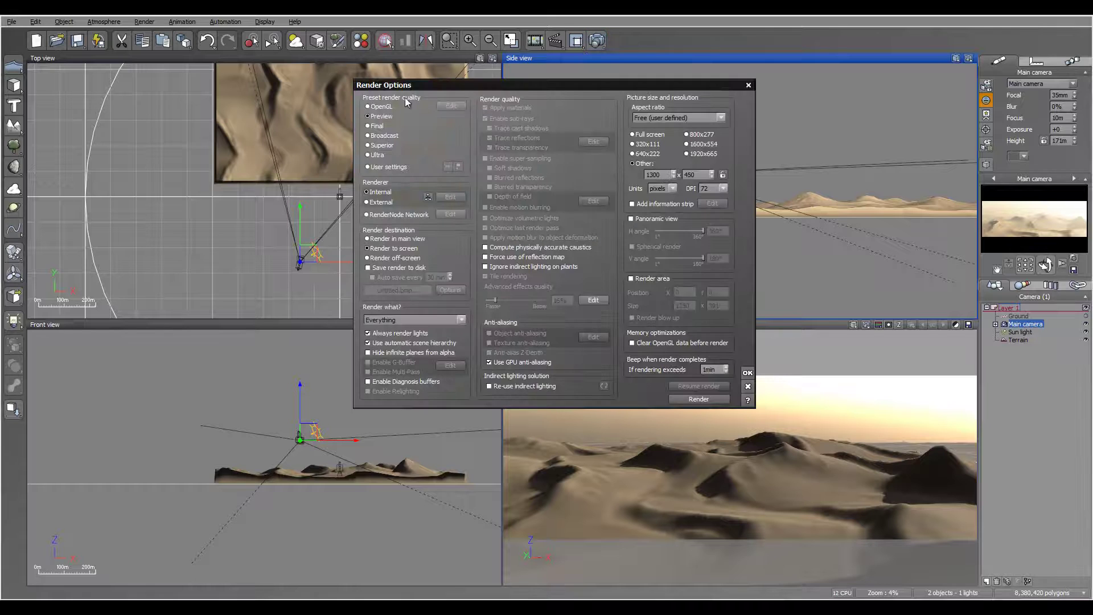
{"action": "left_click", "coordinate": [380, 146]}
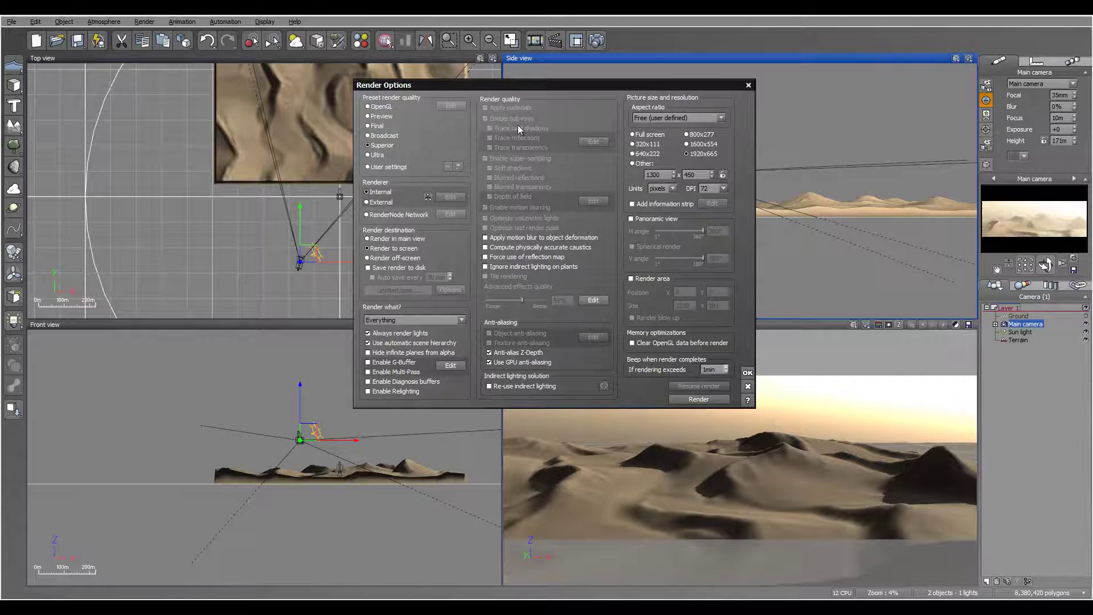
{"action": "left_click", "coordinate": [748, 373]}
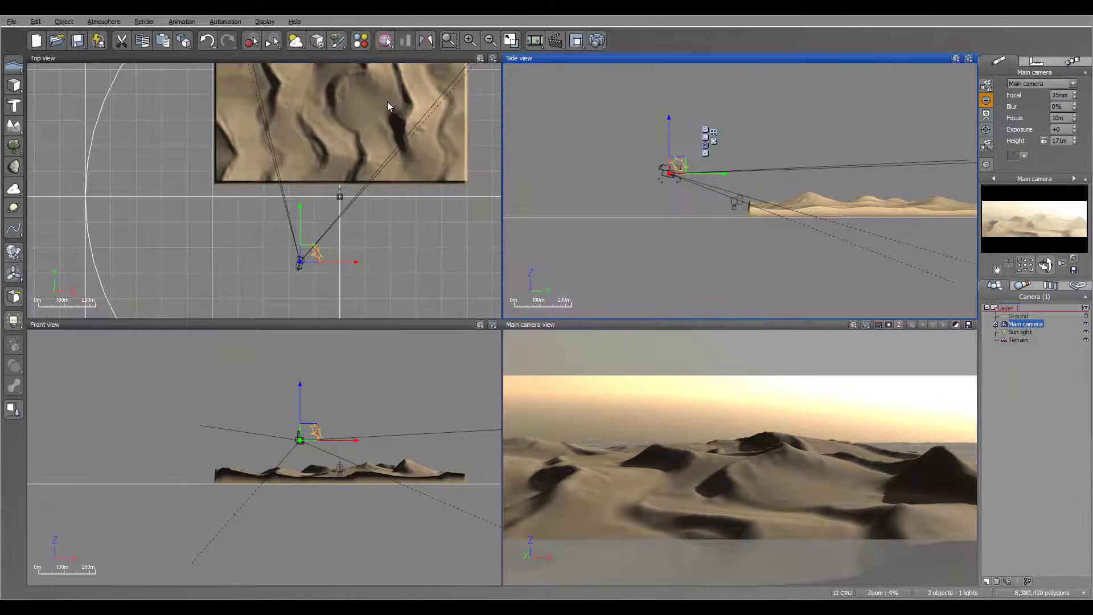
{"action": "left_click", "coordinate": [107, 22]}
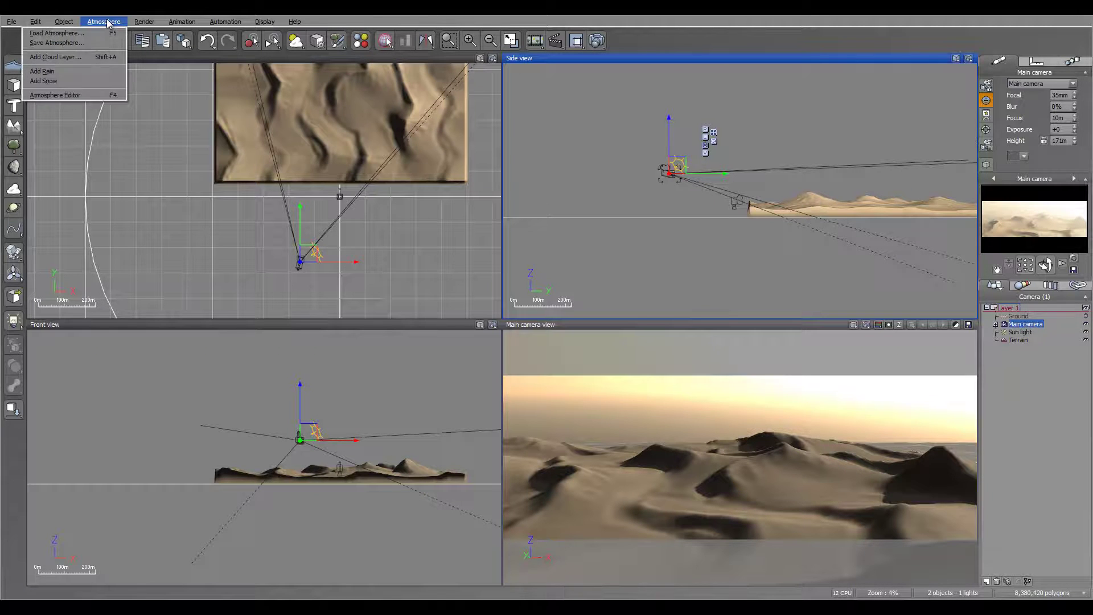
{"action": "left_click", "coordinate": [258, 17]}
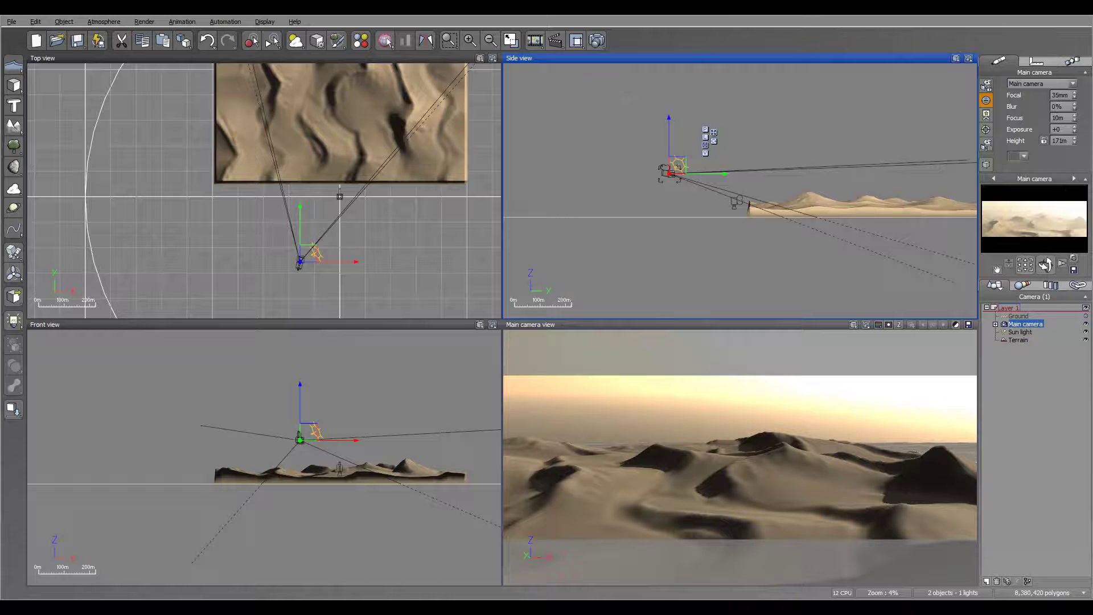
Render the dune panorama with the Superior settings and accept the post render options
{"action": "left_click", "coordinate": [596, 40]}
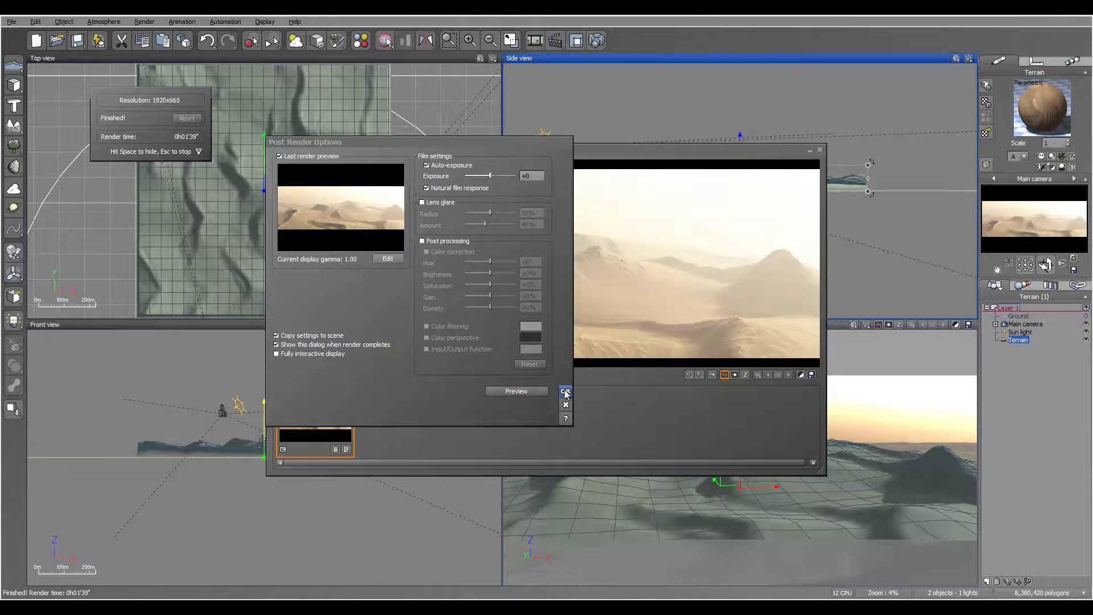
{"action": "left_click", "coordinate": [565, 392]}
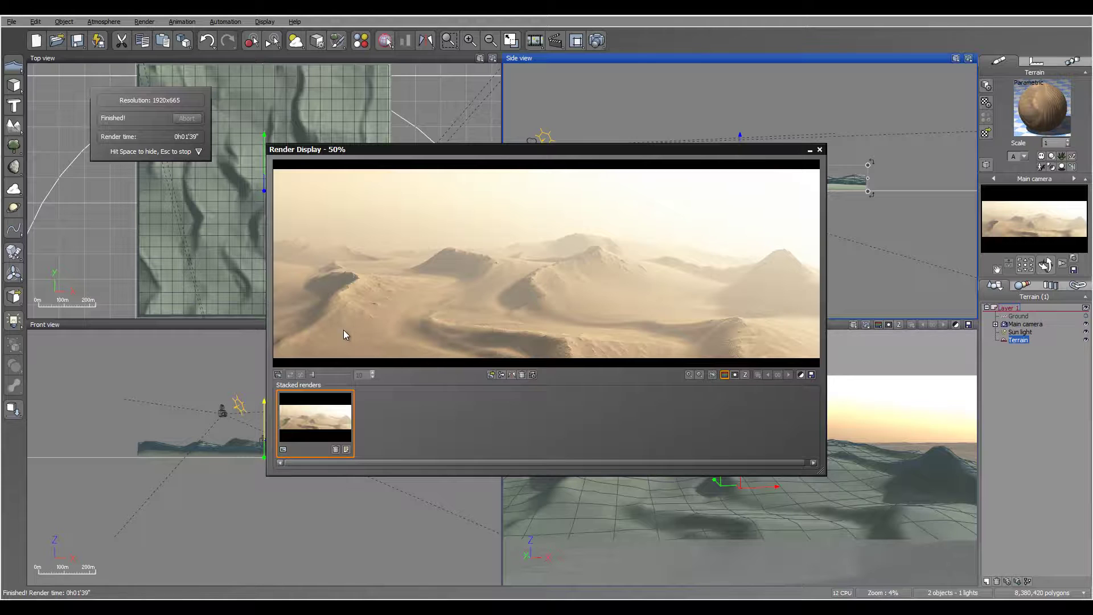